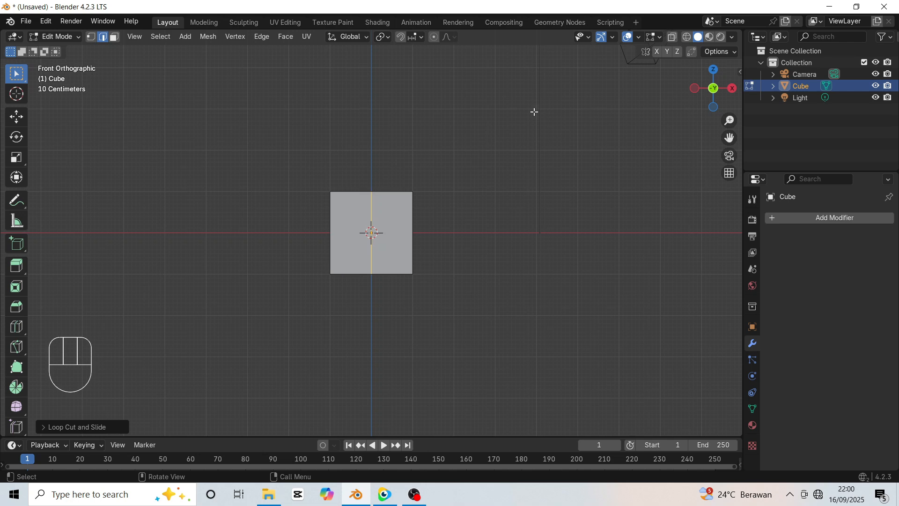
- Delete the vertices of the cube's negative-X half in wireframe display, keeping the centre loop
{"action": "key", "text": "1"}
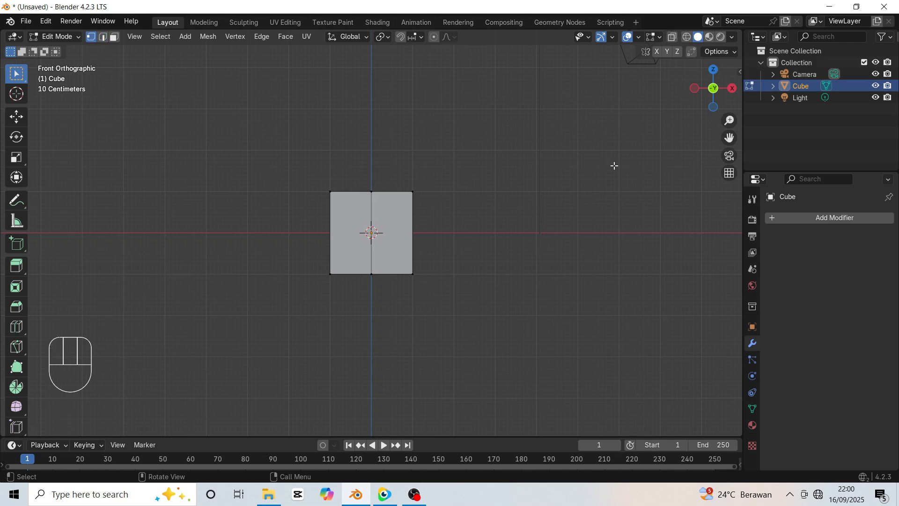
{"action": "key", "text": "z"}
{"action": "left_click", "coordinate": [532, 165]}
{"action": "left_click_drag", "start_coordinate": [273, 145], "coordinate": [367, 324]}
{"action": "key", "text": "Delete"}
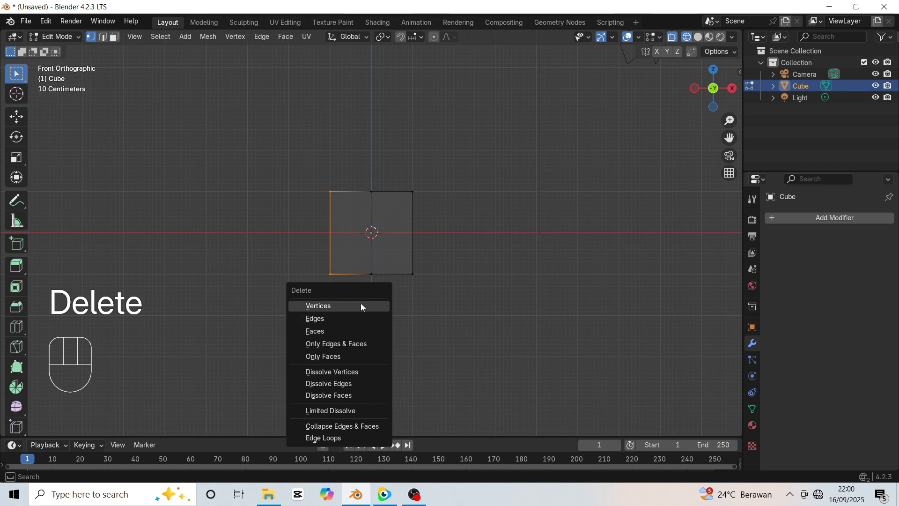
{"action": "left_click", "coordinate": [361, 305]}
- Add a Mirror modifier on the X axis to the half cube, enable it on the edit cage and return to solid shading
{"action": "left_click", "coordinate": [823, 218]}
{"action": "mouse_move", "coordinate": [824, 215]}
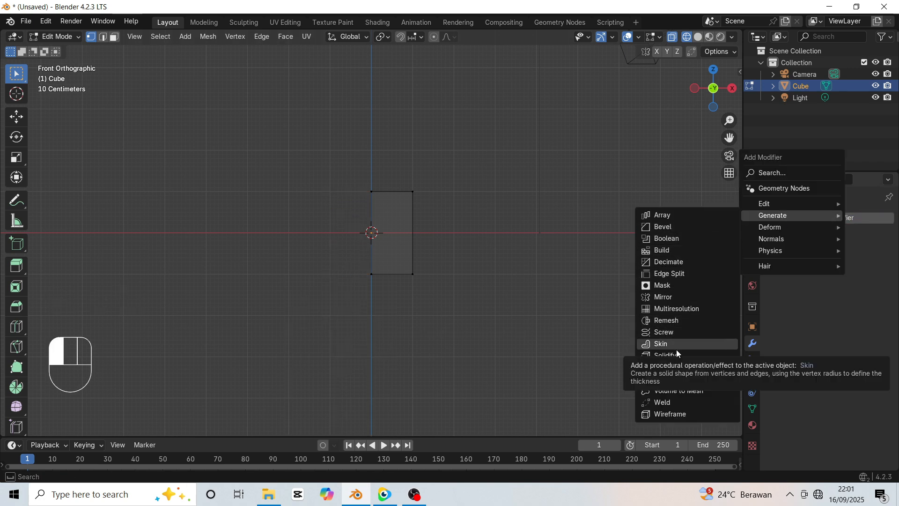
{"action": "left_click", "coordinate": [736, 298]}
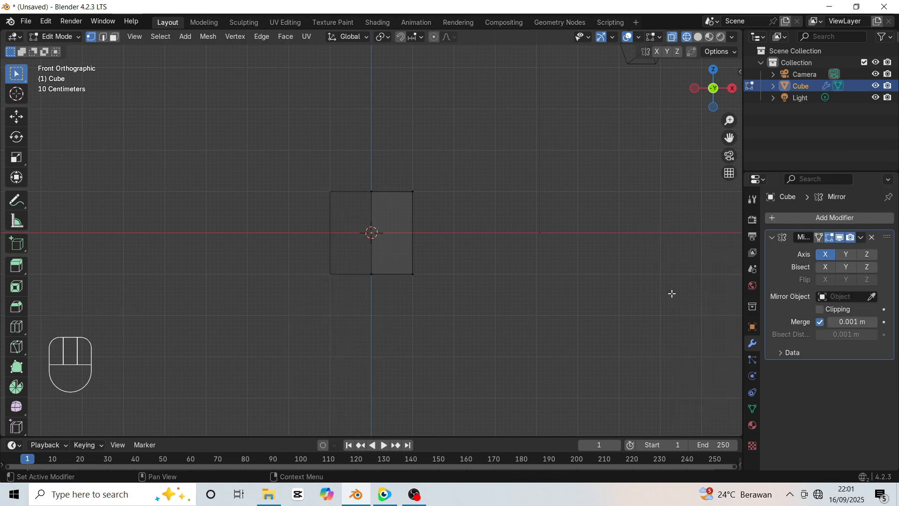
{"action": "left_click", "coordinate": [698, 37]}
{"action": "left_click", "coordinate": [820, 239]}
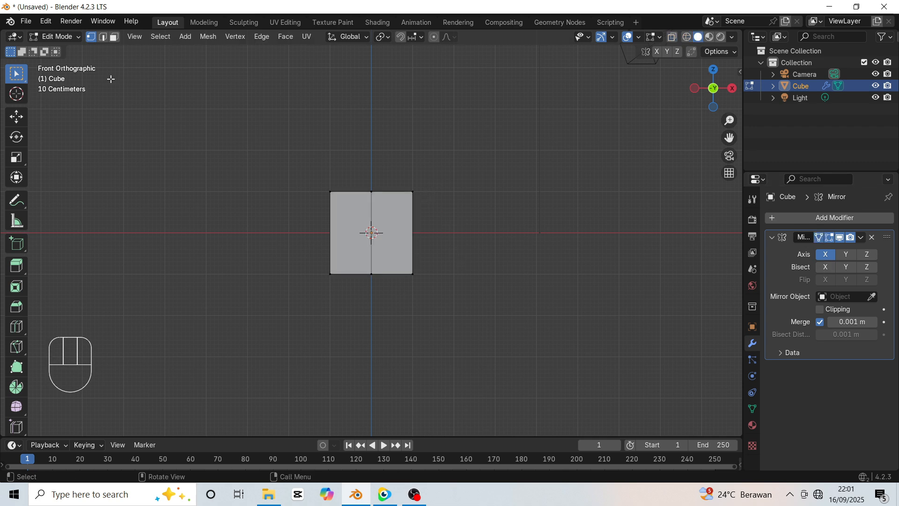
- Bevel the cube's upper outer side edge by about 0.41 m with 2 segments
{"action": "left_click_drag", "start_coordinate": [713, 88], "coordinate": [447, 212]}
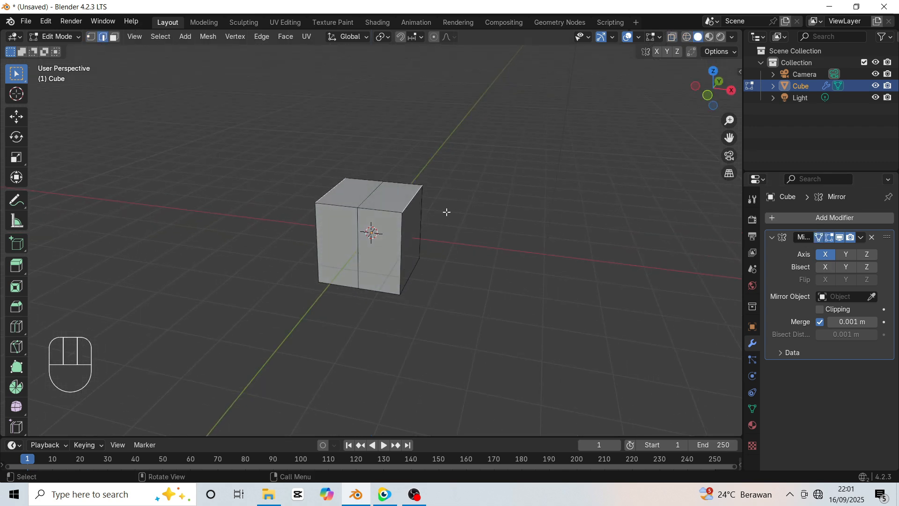
{"action": "key", "text": "KP_1"}
{"action": "key", "text": "ctrl+b"}
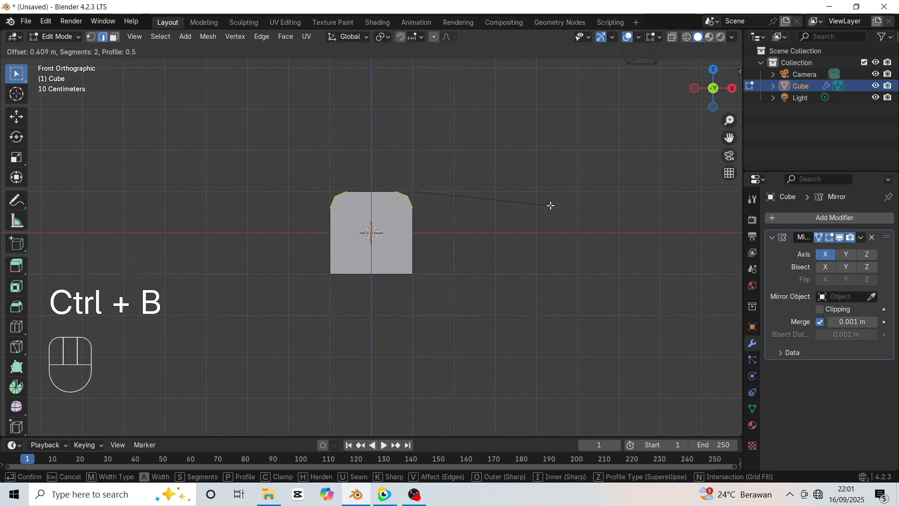
{"action": "scroll", "coordinate": [547, 216], "scroll_direction": "down", "scroll_amount": 1}
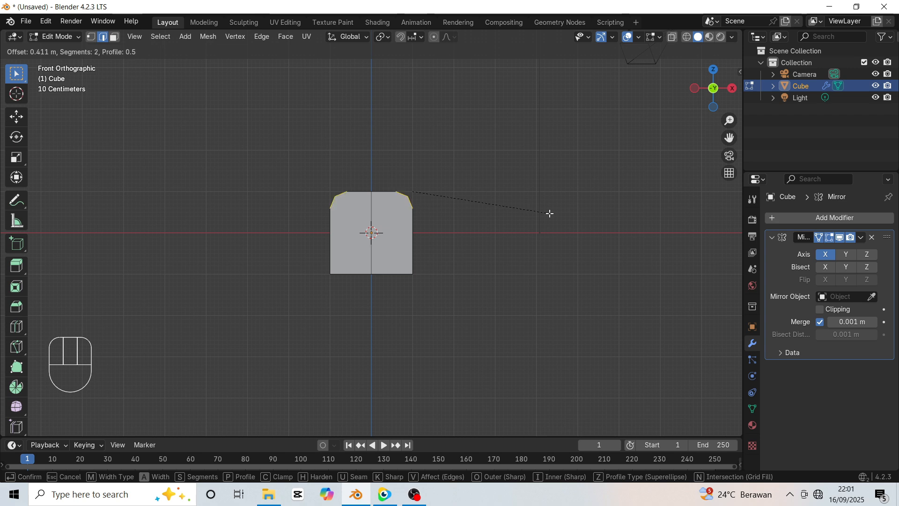
{"action": "left_click", "coordinate": [550, 215]}
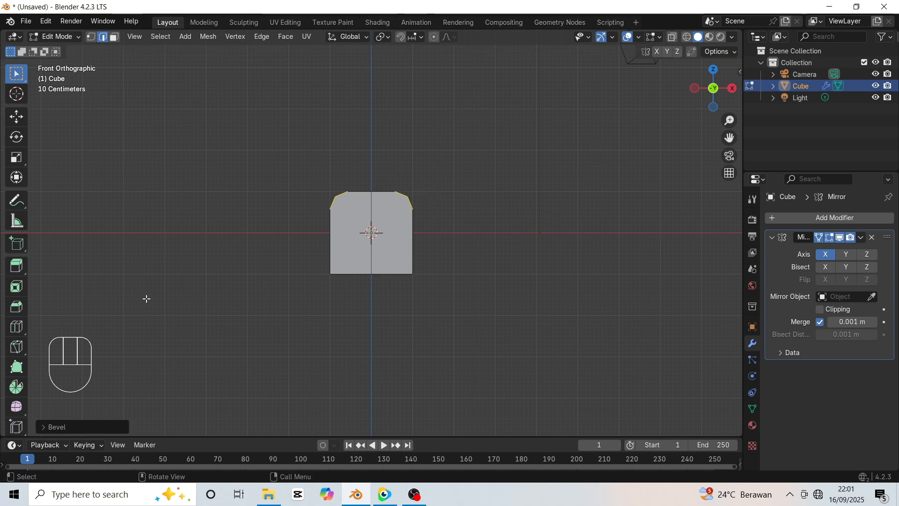
- Raise the cube's bottom vertices along Z in the front view to make the body shallower
{"action": "left_click", "coordinate": [687, 39]}
{"action": "left_click", "coordinate": [91, 36]}
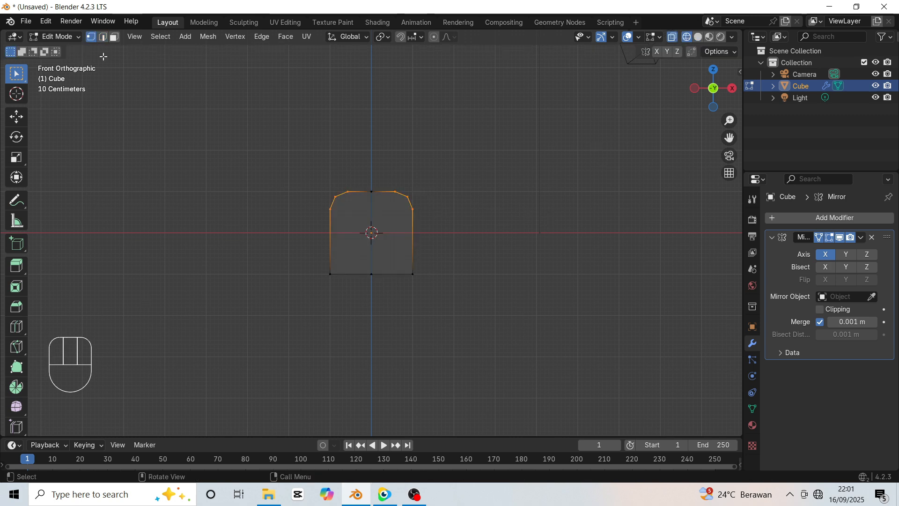
{"action": "left_click_drag", "start_coordinate": [178, 363], "coordinate": [527, 213]}
{"action": "key", "text": "shift+space"}
{"action": "key", "text": "g"}
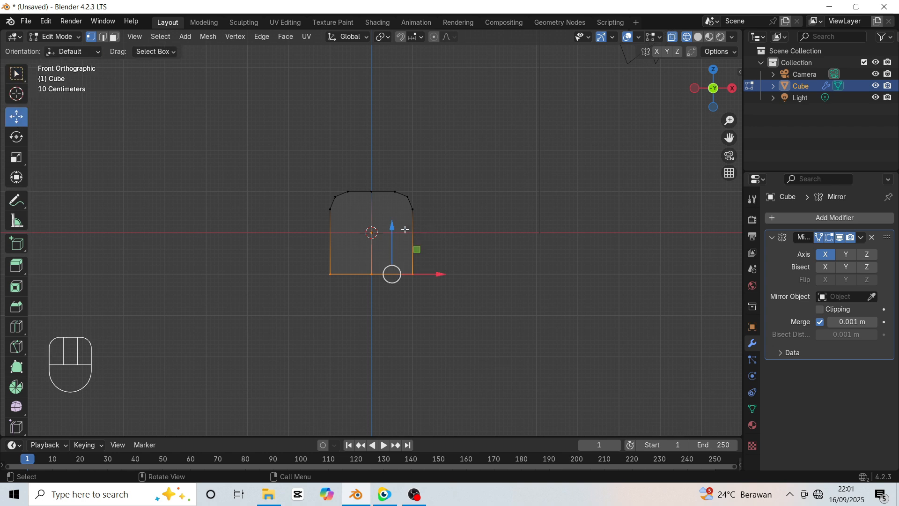
{"action": "left_click_drag", "start_coordinate": [394, 225], "coordinate": [393, 191]}
- Widen the body to about three times its width by moving the side vertices along X, and lower the bottom vertices slightly
{"action": "left_click_drag", "start_coordinate": [500, 111], "coordinate": [381, 320]}
{"action": "left_click_drag", "start_coordinate": [458, 208], "coordinate": [539, 209]}
{"action": "left_click", "coordinate": [583, 197]}
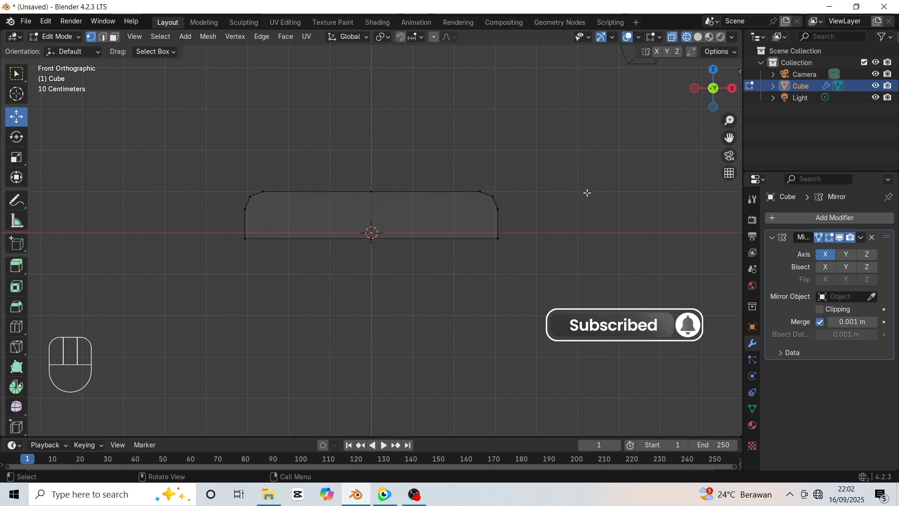
{"action": "left_click_drag", "start_coordinate": [207, 350], "coordinate": [562, 217]}
{"action": "left_click_drag", "start_coordinate": [435, 213], "coordinate": [435, 221]}
- Stretch the body into a long slab by moving its rear vertices back along Y in the top view
{"action": "key", "text": "KP_7"}
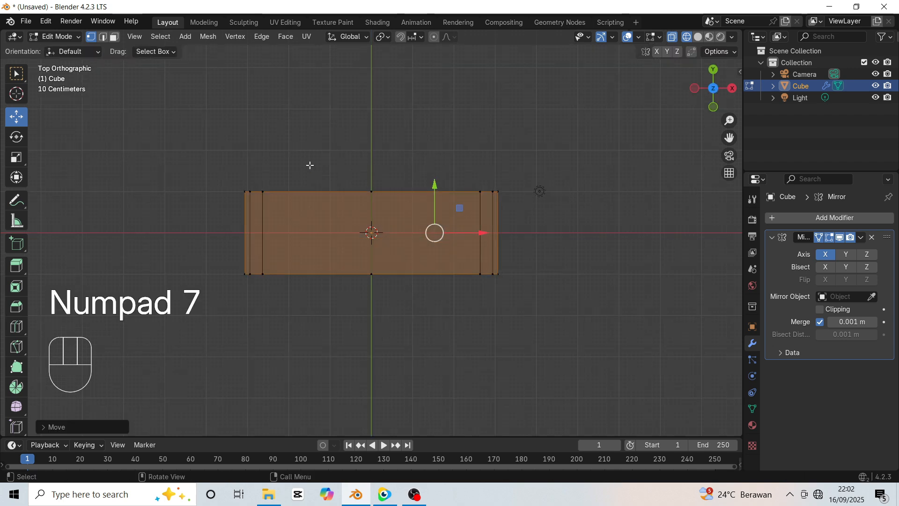
{"action": "left_click", "coordinate": [198, 134]}
{"action": "left_click_drag", "start_coordinate": [604, 114], "coordinate": [401, 207]}
{"action": "scroll", "coordinate": [464, 192], "scroll_direction": "down", "scroll_amount": 1}
{"action": "left_click_drag", "start_coordinate": [565, 102], "coordinate": [316, 219]}
{"action": "scroll", "coordinate": [337, 216], "scroll_direction": "down", "scroll_amount": 2}
{"action": "left_click_drag", "start_coordinate": [410, 165], "coordinate": [410, 33]}
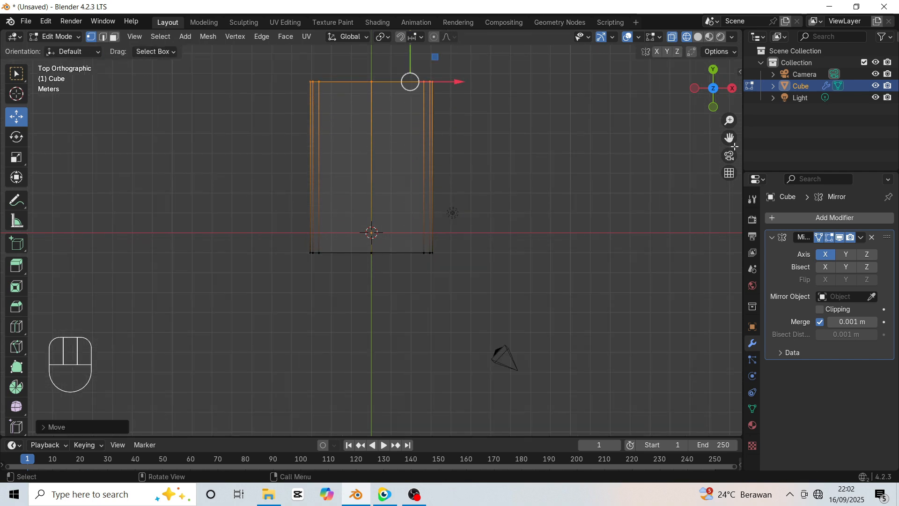
{"action": "middle_click_drag", "start_coordinate": [410, 33], "coordinate": [405, 148], "text": "shift"}
{"action": "left_click_drag", "start_coordinate": [407, 150], "coordinate": [408, 83]}
{"action": "left_click", "coordinate": [698, 38]}
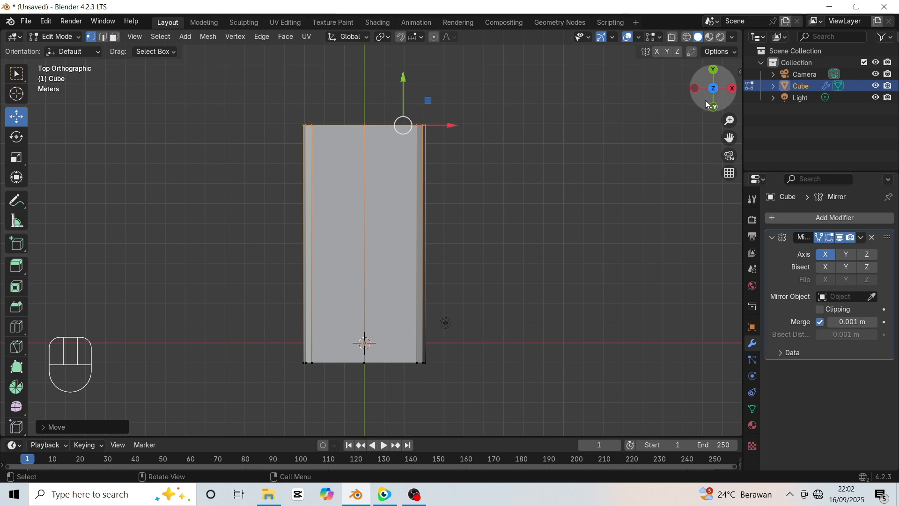
- Extrude the front end face, scale it to about 0.79 to leave a rim, and nudge it slightly down
{"action": "left_click_drag", "start_coordinate": [713, 88], "coordinate": [730, 105]}
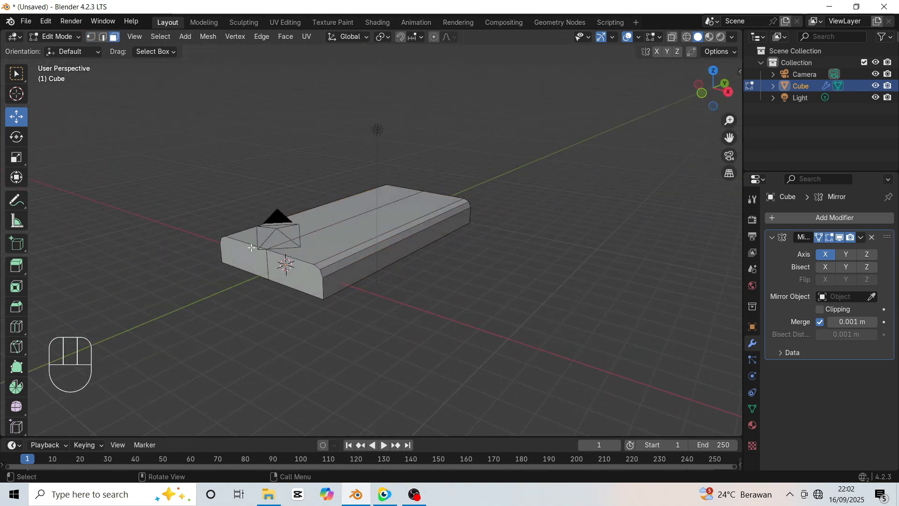
{"action": "left_click", "coordinate": [262, 266]}
{"action": "key", "text": "KP_1"}
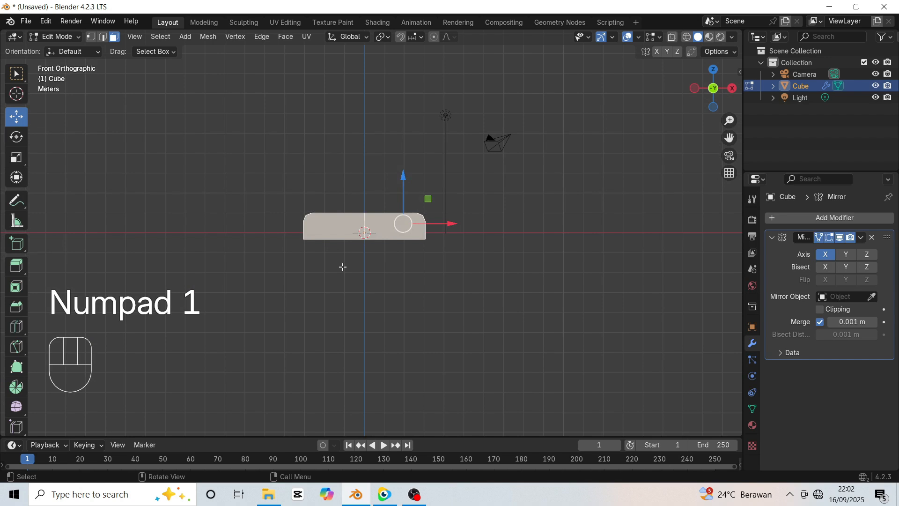
{"action": "scroll", "coordinate": [346, 234], "scroll_direction": "up", "scroll_amount": 4}
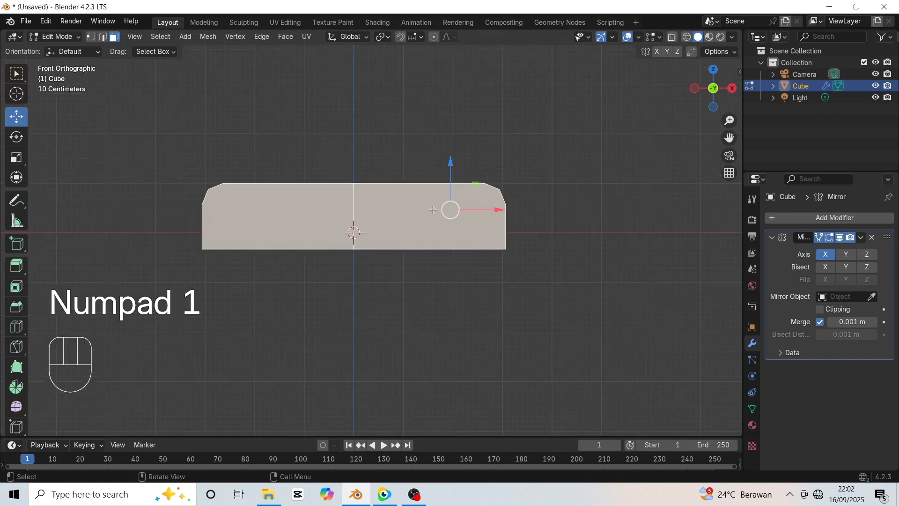
{"action": "key", "text": "alt+e"}
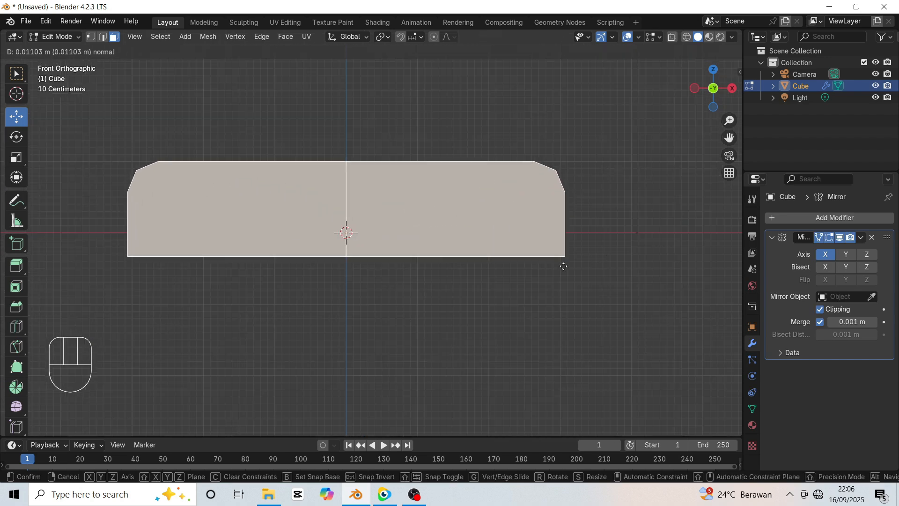
{"action": "left_click", "coordinate": [563, 266]}
{"action": "key", "text": "s"}
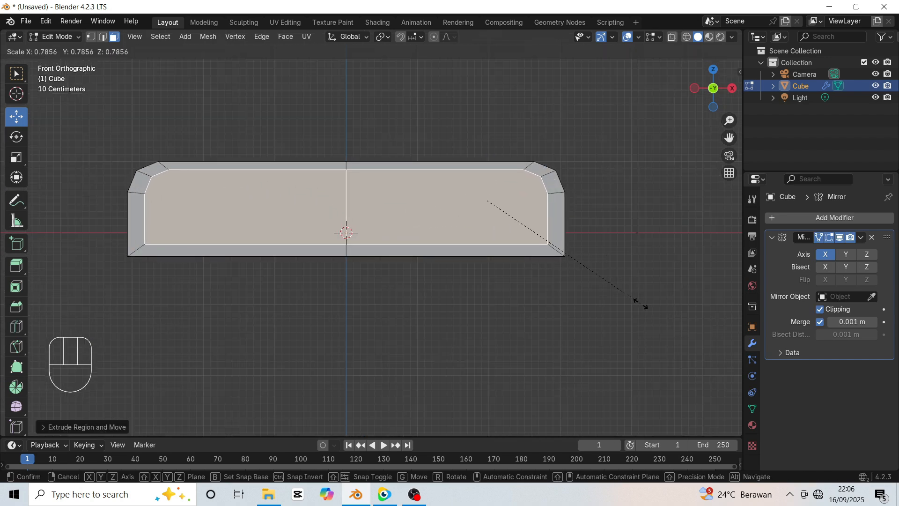
{"action": "left_click", "coordinate": [639, 302]}
{"action": "left_click_drag", "start_coordinate": [473, 156], "coordinate": [473, 160]}
- Push the inner front face slightly into the body along Y to slope the rim inward
{"action": "left_click_drag", "start_coordinate": [710, 105], "coordinate": [686, 122]}
{"action": "scroll", "coordinate": [545, 196], "scroll_direction": "down", "scroll_amount": 5}
{"action": "left_click_drag", "start_coordinate": [707, 85], "coordinate": [550, 177]}
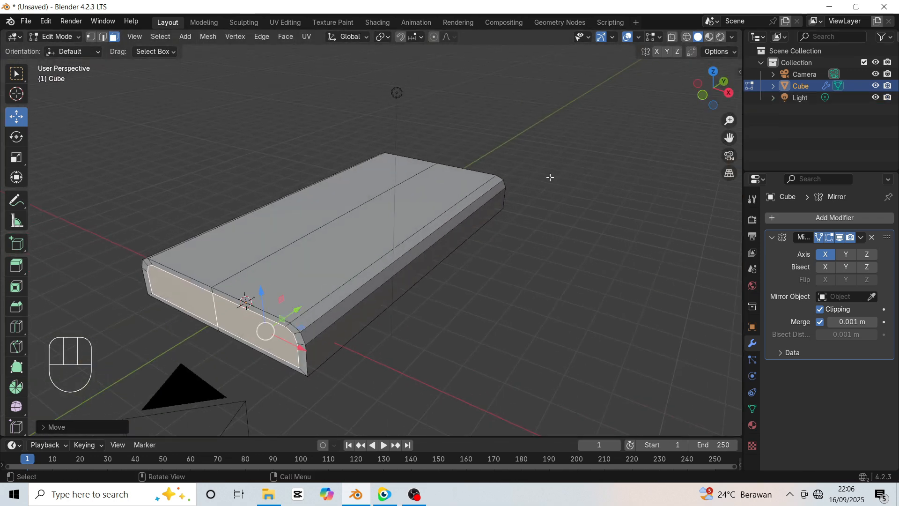
{"action": "mouse_move", "coordinate": [298, 309]}
{"action": "left_mouse_down"}
{"action": "mouse_move", "coordinate": [314, 298]}
{"action": "mouse_move", "coordinate": [311, 305]}
{"action": "left_mouse_up"}
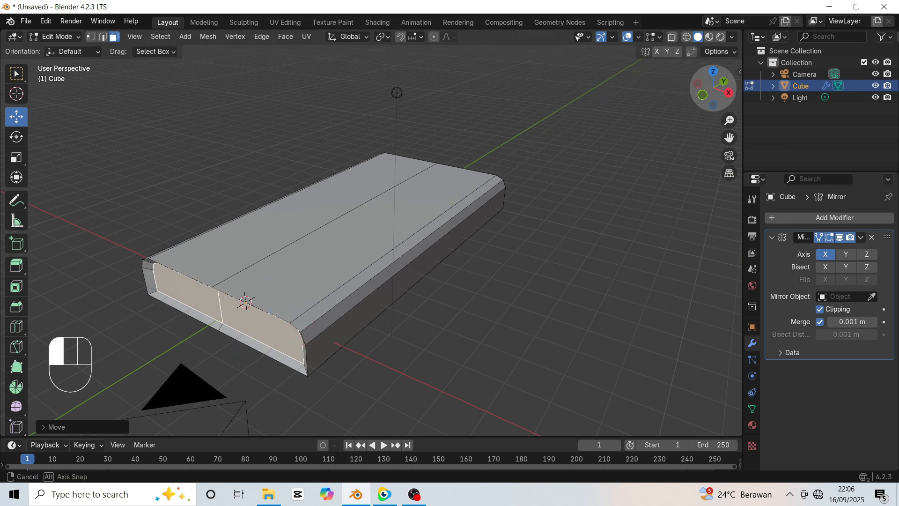
- Extrude the inner front face deeper into the body along Y to form a recessed opening, and clear the selection
{"action": "left_click_drag", "start_coordinate": [712, 87], "coordinate": [712, 84]}
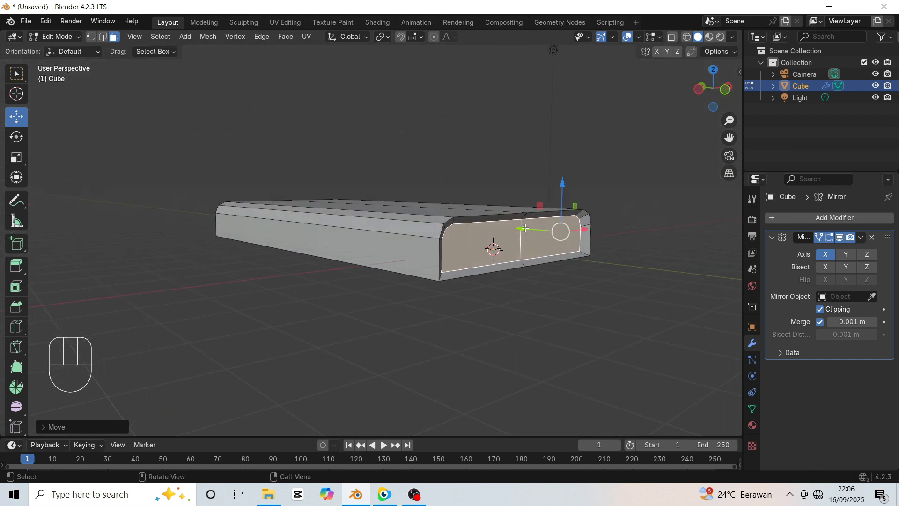
{"action": "left_click_drag", "start_coordinate": [557, 230], "coordinate": [509, 229]}
{"action": "key", "text": "e"}
{"action": "right_click", "coordinate": [525, 229]}
{"action": "left_click_drag", "start_coordinate": [727, 140], "coordinate": [705, 134]}
{"action": "left_click_drag", "start_coordinate": [712, 88], "coordinate": [637, 95]}
{"action": "key", "text": "a"}
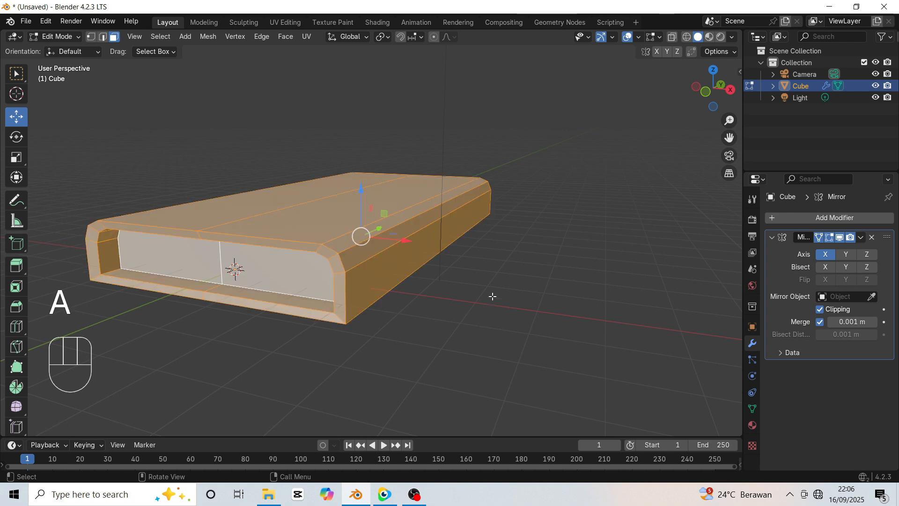
{"action": "key", "text": "a"}
- Add one crosswise loop cut around the body, slid to about a third of its length from the front
{"action": "key", "text": "KP_1"}
{"action": "scroll", "coordinate": [482, 225], "scroll_direction": "up", "scroll_amount": 3}
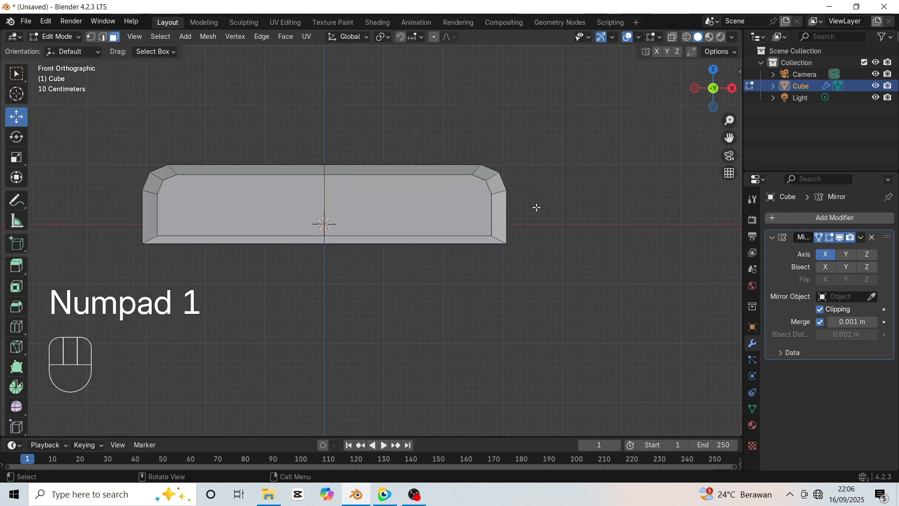
{"action": "key", "text": "KP_3"}
{"action": "scroll", "coordinate": [453, 203], "scroll_direction": "down", "scroll_amount": 4}
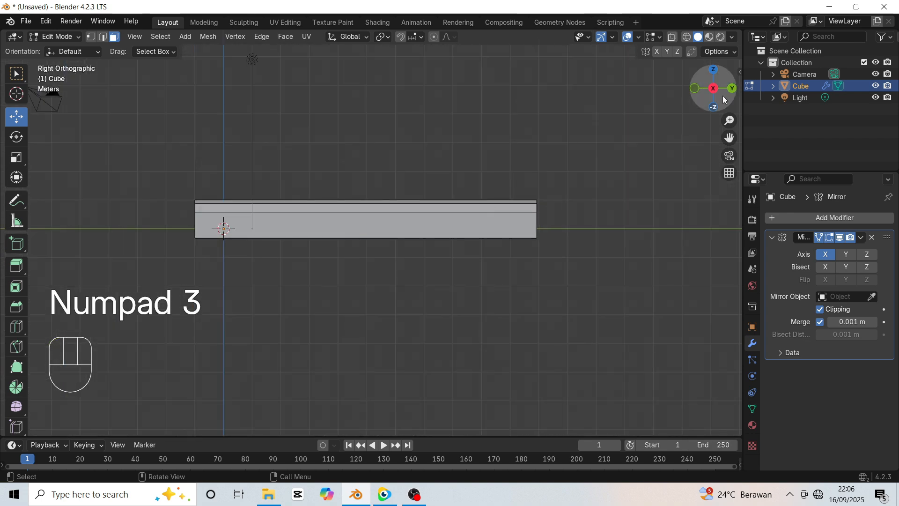
{"action": "middle_click_drag", "start_coordinate": [356, 206], "coordinate": [392, 211], "text": "shift"}
{"action": "key", "text": "ctrl+r"}
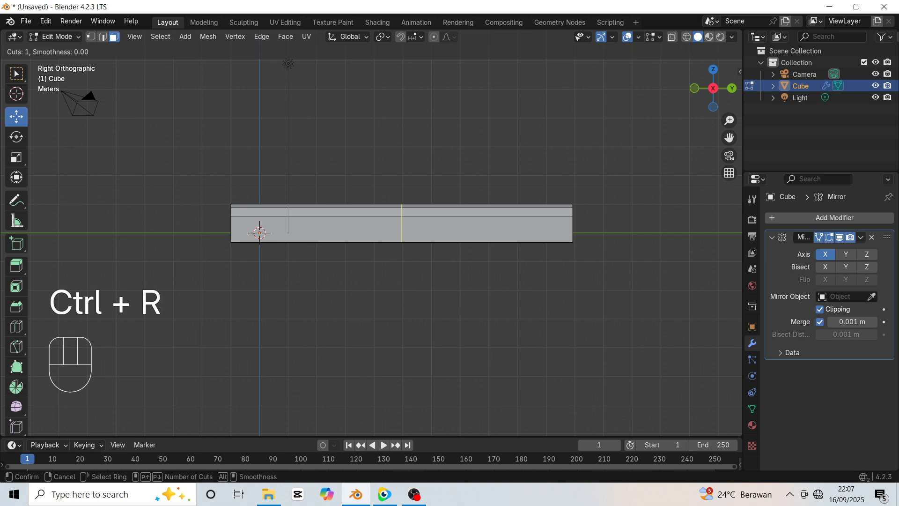
{"action": "left_click", "coordinate": [401, 243]}
{"action": "left_click", "coordinate": [350, 246]}
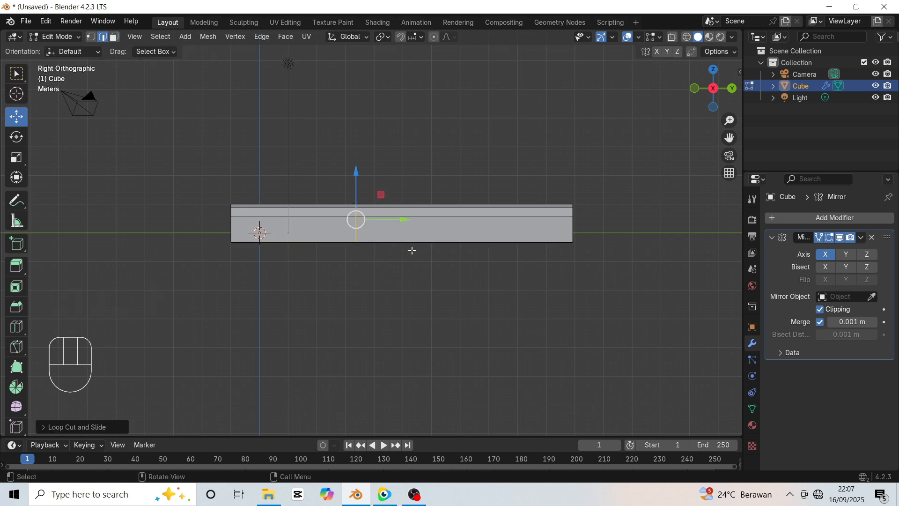
- Add a second crosswise loop cut in the rear section, about three quarters of the body's length from the front
{"action": "key", "text": "ctrl+r"}
{"action": "left_click", "coordinate": [496, 244]}
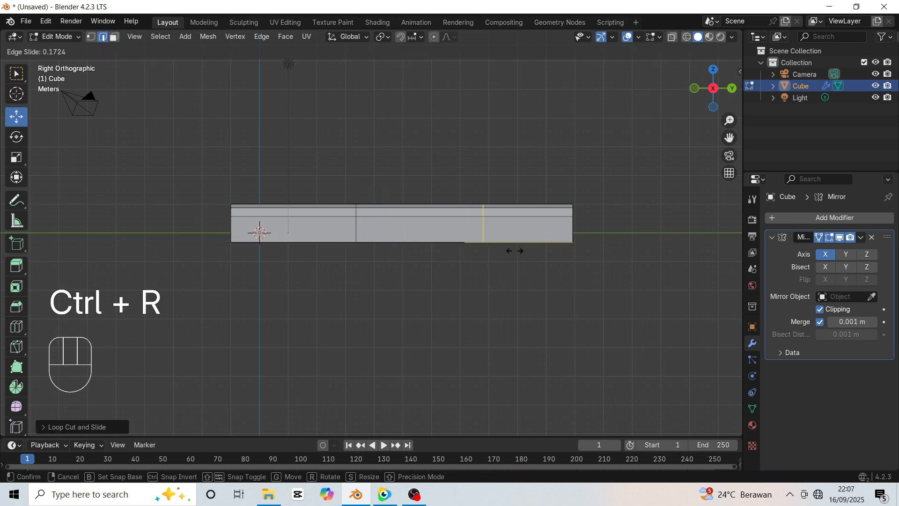
{"action": "left_click", "coordinate": [515, 251]}
{"action": "mouse_move", "coordinate": [708, 107]}
{"action": "left_mouse_down"}
{"action": "mouse_move", "coordinate": [720, 126]}
{"action": "mouse_move", "coordinate": [743, 126]}
{"action": "mouse_move", "coordinate": [707, 130]}
{"action": "mouse_move", "coordinate": [707, 120]}
{"action": "left_mouse_up"}
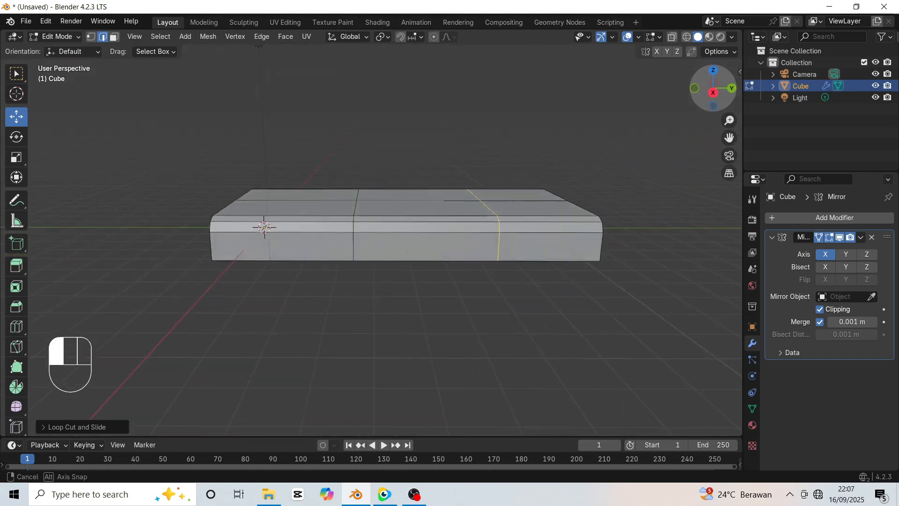
- Add two evenly spaced crosswise loop cuts in the front section of the body without sliding them
{"action": "key", "text": "KP_3"}
{"action": "scroll", "coordinate": [177, 230], "scroll_direction": "up", "scroll_amount": 5}
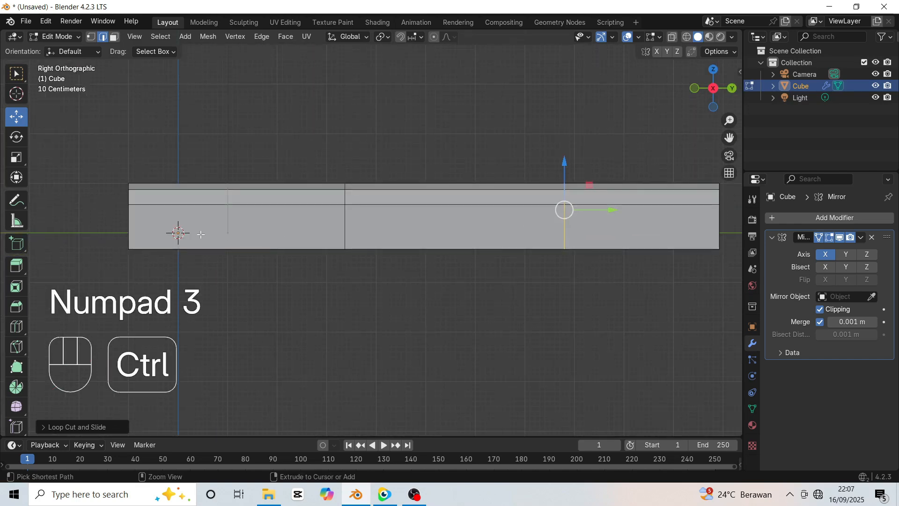
{"action": "key", "text": "ctrl+r"}
{"action": "scroll", "coordinate": [202, 234], "scroll_direction": "up", "scroll_amount": 1}
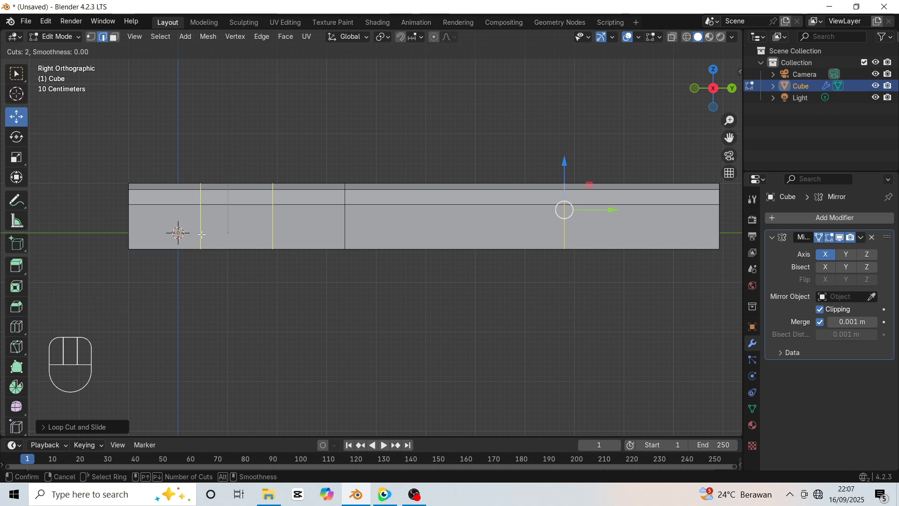
{"action": "left_click", "coordinate": [202, 234]}
{"action": "right_click", "coordinate": [204, 233]}
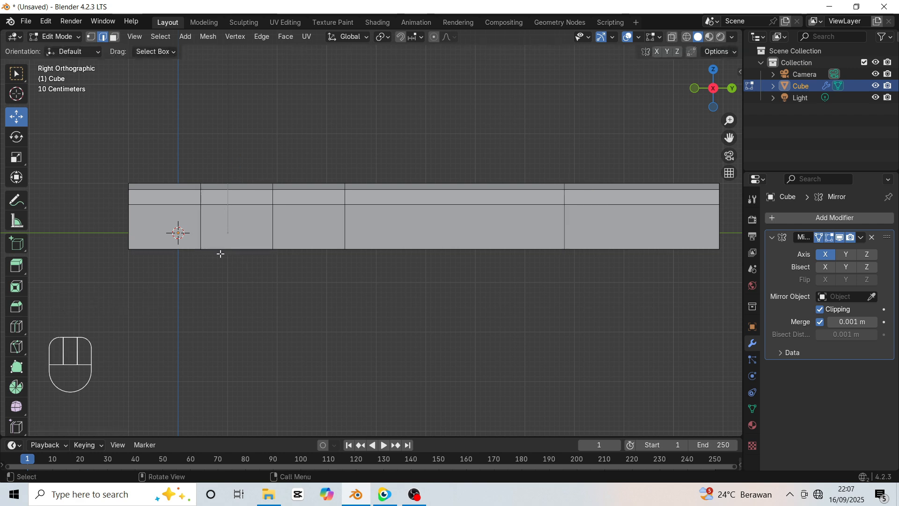
- Add one lengthwise loop cut along the lower side of the body, slid slightly upward, and clear the selection
{"action": "key", "text": "ctrl"}
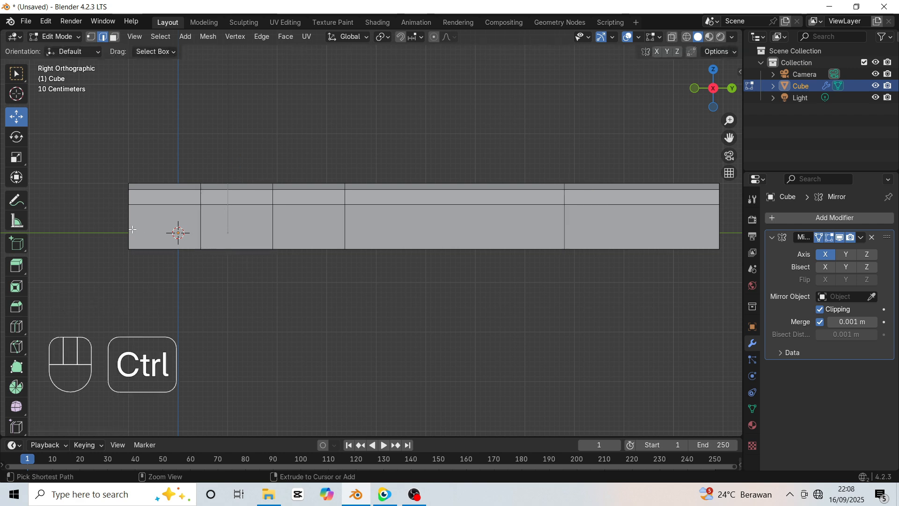
{"action": "key", "text": "ctrl+r"}
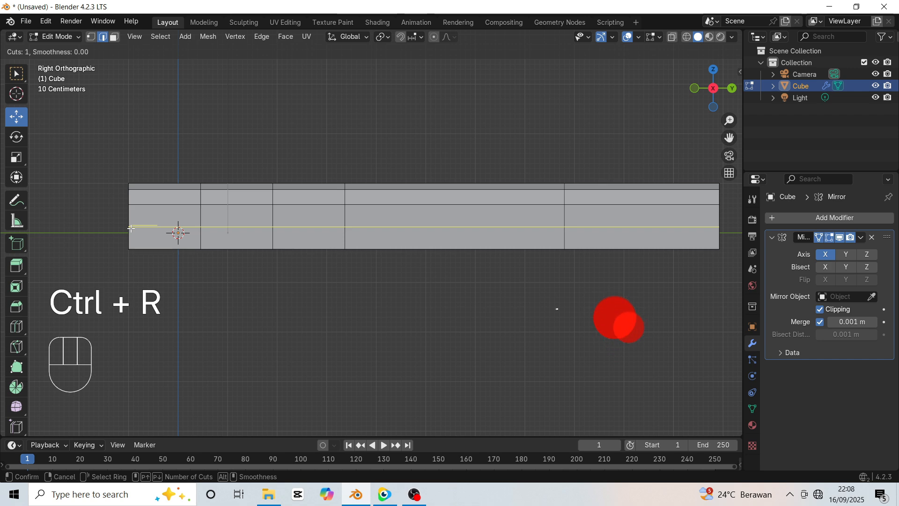
{"action": "left_click", "coordinate": [130, 228]}
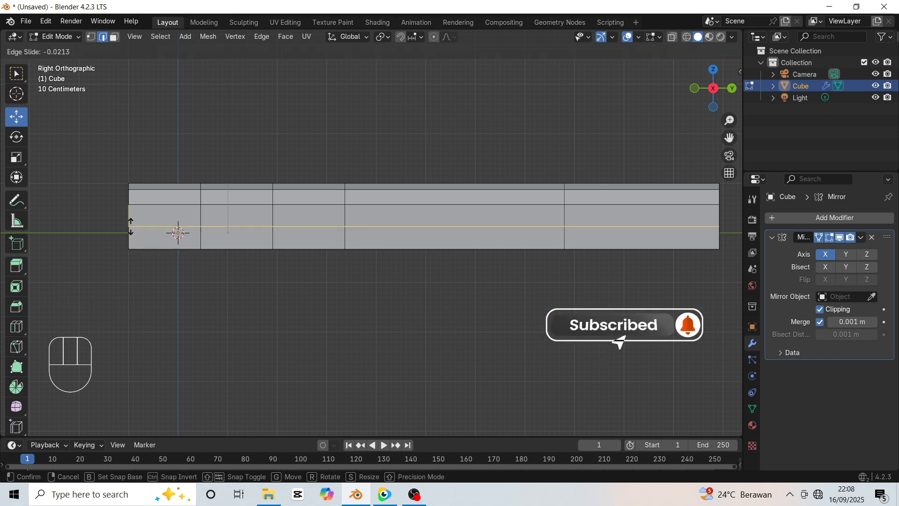
{"action": "left_click", "coordinate": [166, 239]}
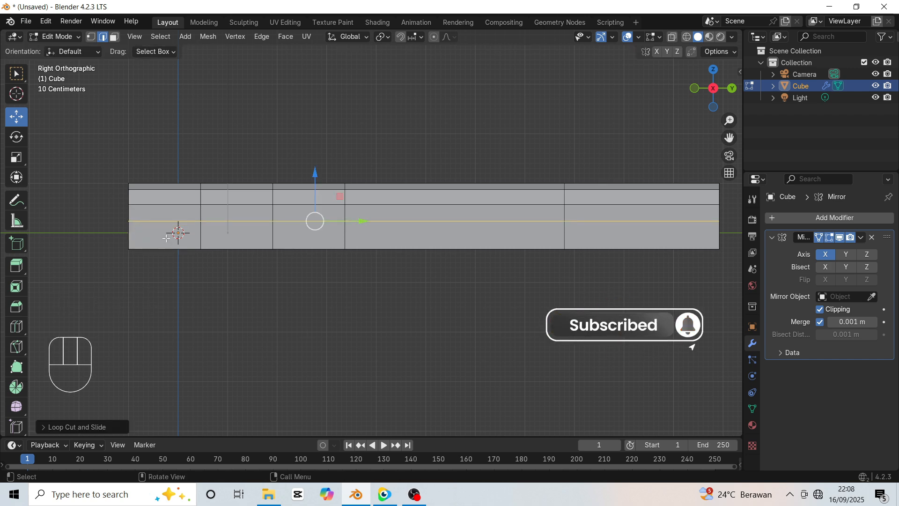
{"action": "left_click", "coordinate": [320, 301]}
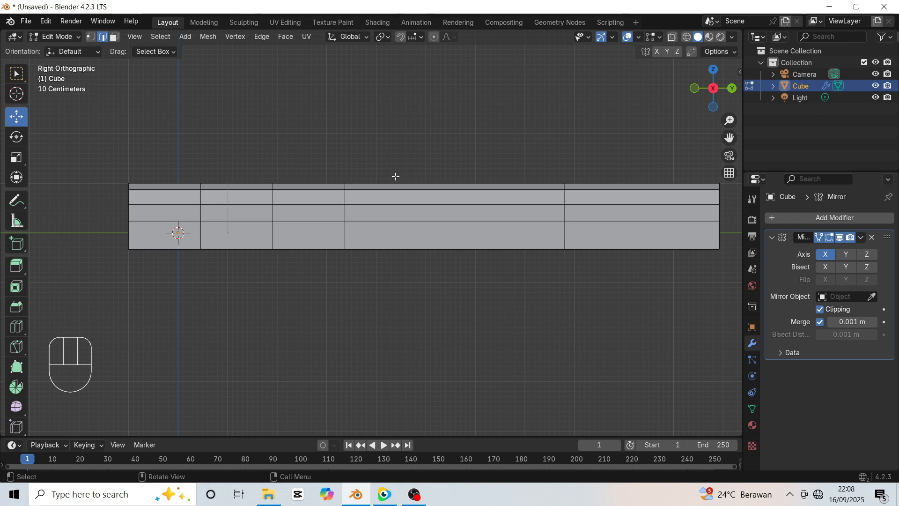
- Extrude the lower side face of the second section from the front about 0.5 m inward with Extrude Manifold
{"action": "left_click_drag", "start_coordinate": [713, 88], "coordinate": [695, 75]}
{"action": "left_click", "coordinate": [306, 196]}
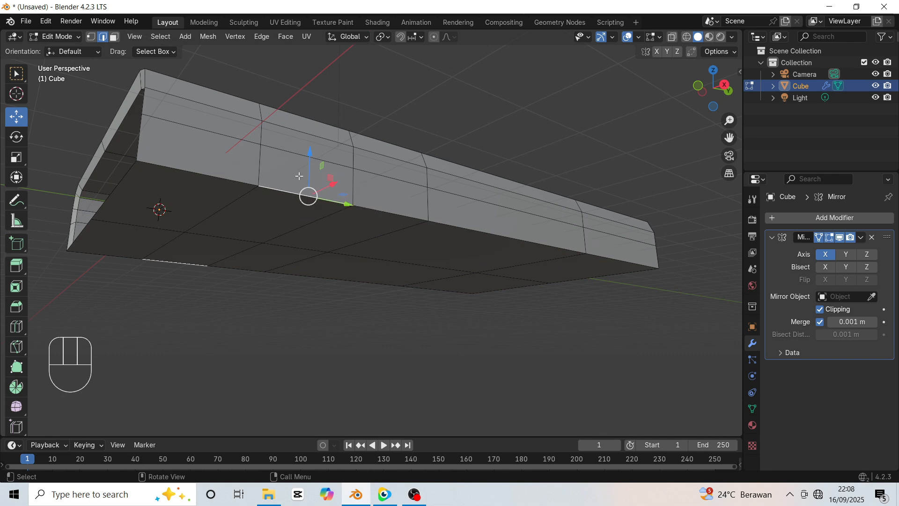
{"action": "left_click", "coordinate": [114, 36]}
{"action": "left_click", "coordinate": [311, 188]}
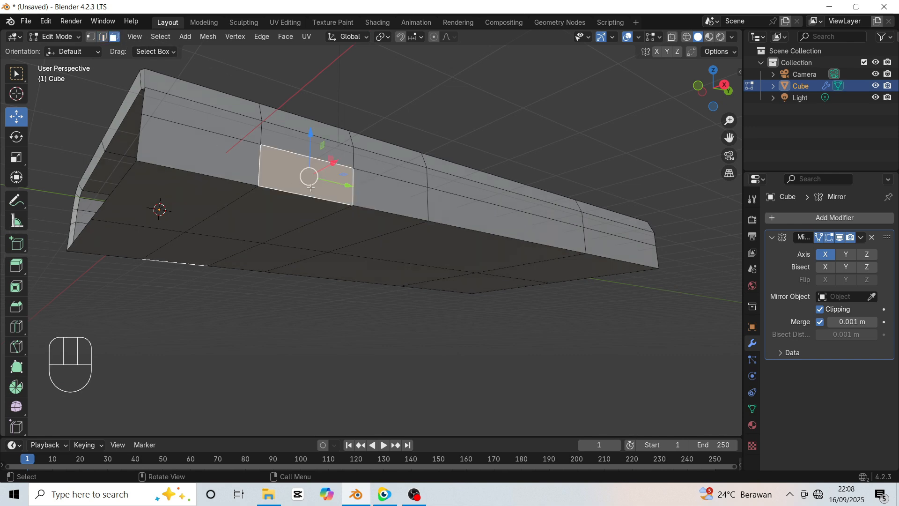
{"action": "left_click_drag", "start_coordinate": [732, 71], "coordinate": [580, 158]}
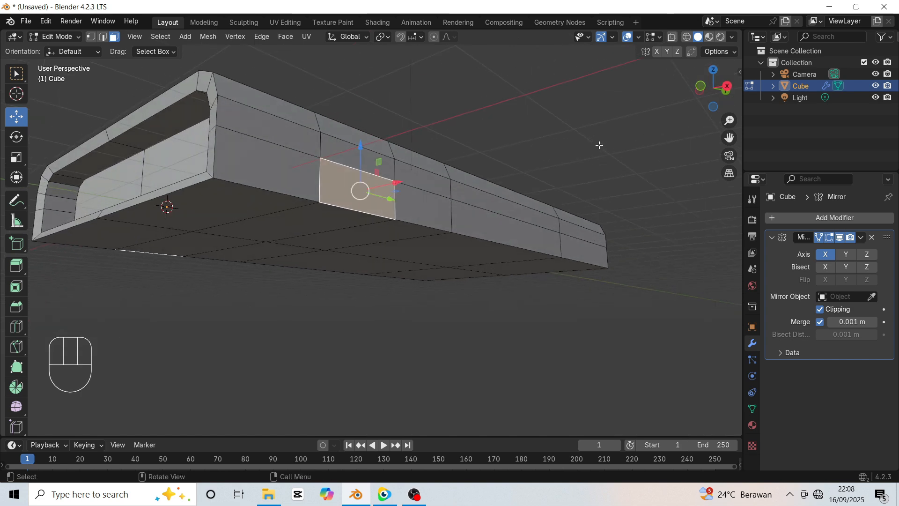
{"action": "key", "text": "alt+e"}
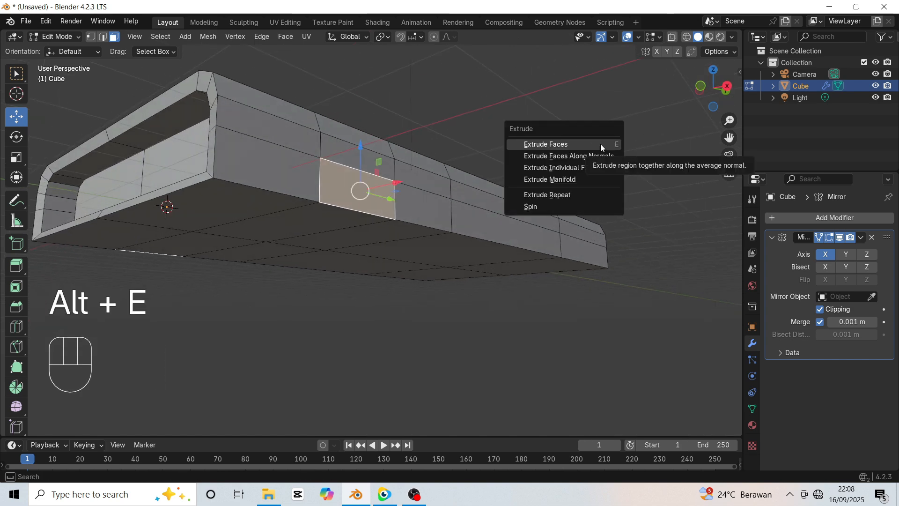
{"action": "left_click", "coordinate": [588, 181]}
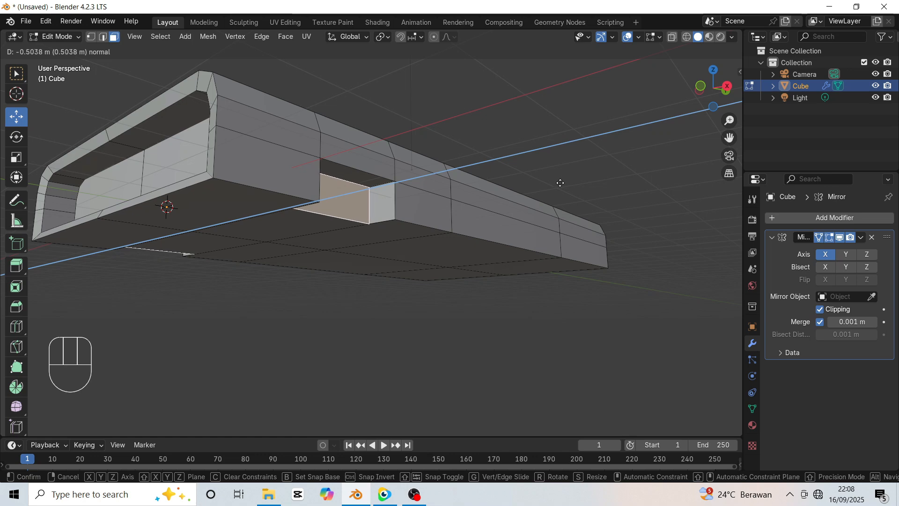
{"action": "left_click", "coordinate": [560, 187]}
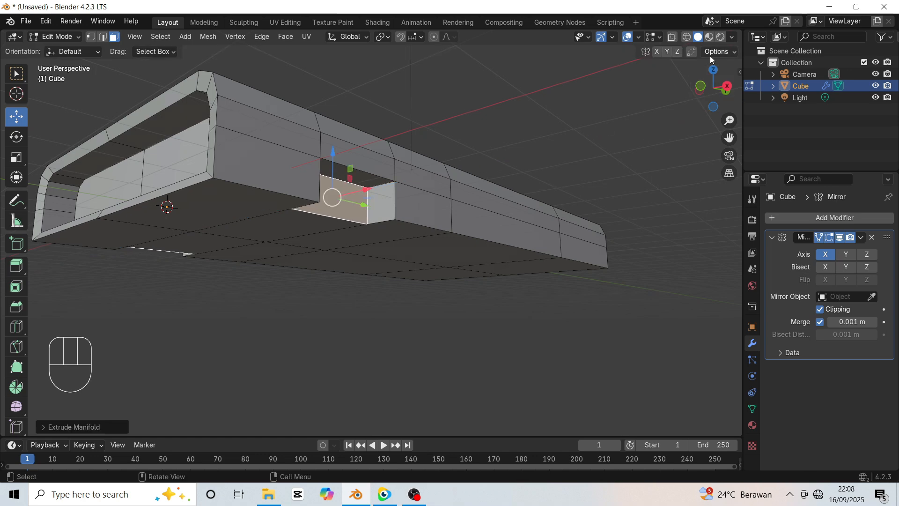
- Add one crosswise loop cut in the rearmost section of the body, slid about 0.18 toward the rear
{"action": "mouse_move", "coordinate": [707, 96]}
{"action": "left_mouse_down"}
{"action": "mouse_move", "coordinate": [716, 75]}
{"action": "mouse_move", "coordinate": [714, 89]}
{"action": "left_mouse_up"}
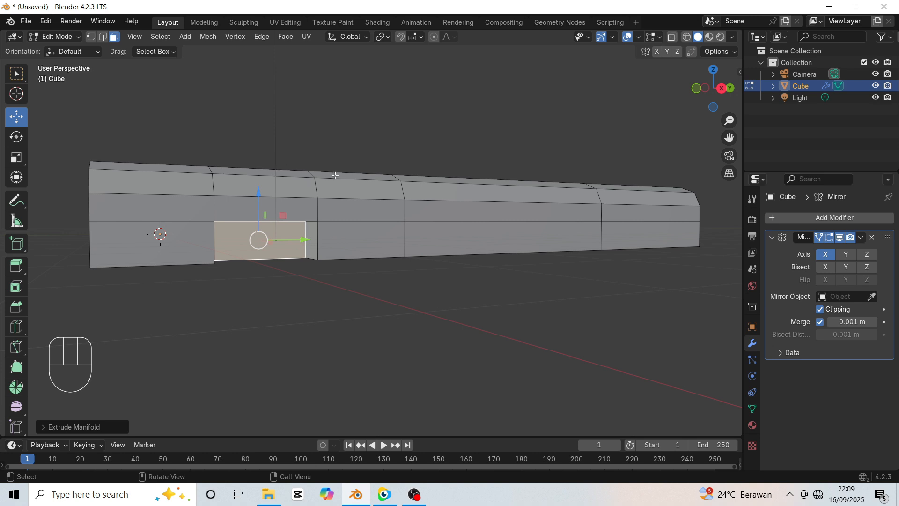
{"action": "key", "text": "KP_3"}
{"action": "key", "text": "ctrl+r"}
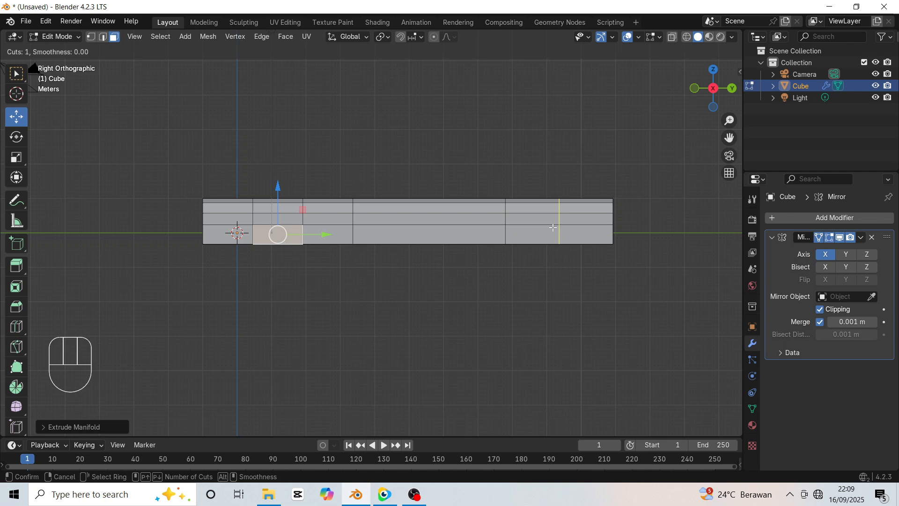
{"action": "left_click", "coordinate": [551, 227]}
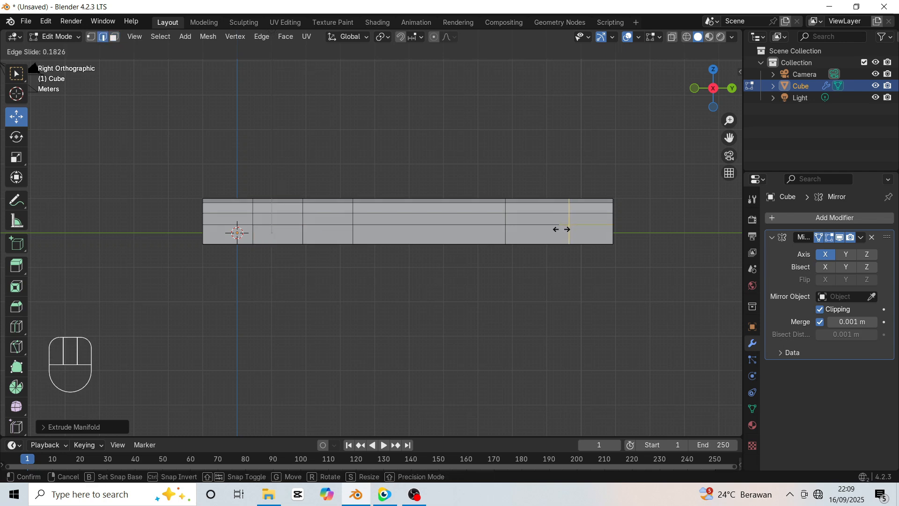
{"action": "left_click", "coordinate": [562, 229]}
- Extrude the lower side face just ahead of the rearmost loop cut inward with Extrude Manifold to form the rear recess
{"action": "key", "text": "3"}
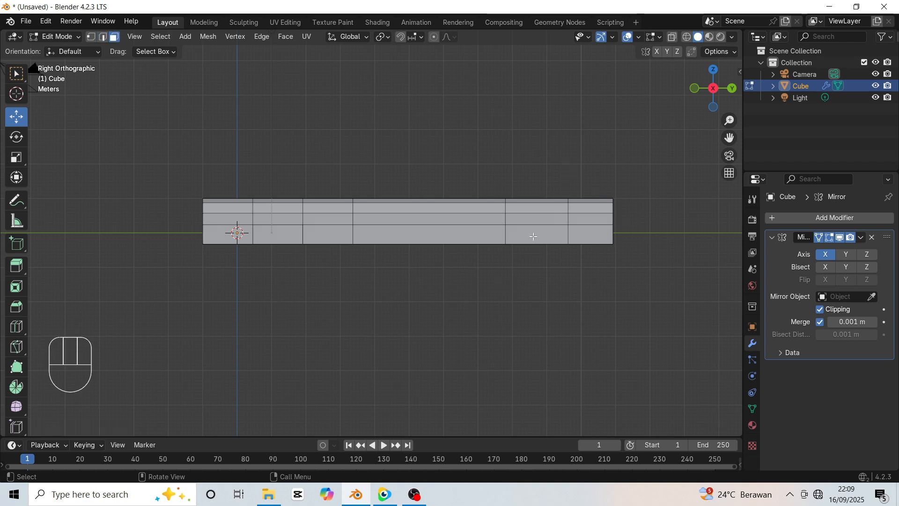
{"action": "left_click", "coordinate": [532, 233]}
{"action": "left_click_drag", "start_coordinate": [713, 88], "coordinate": [759, 58]}
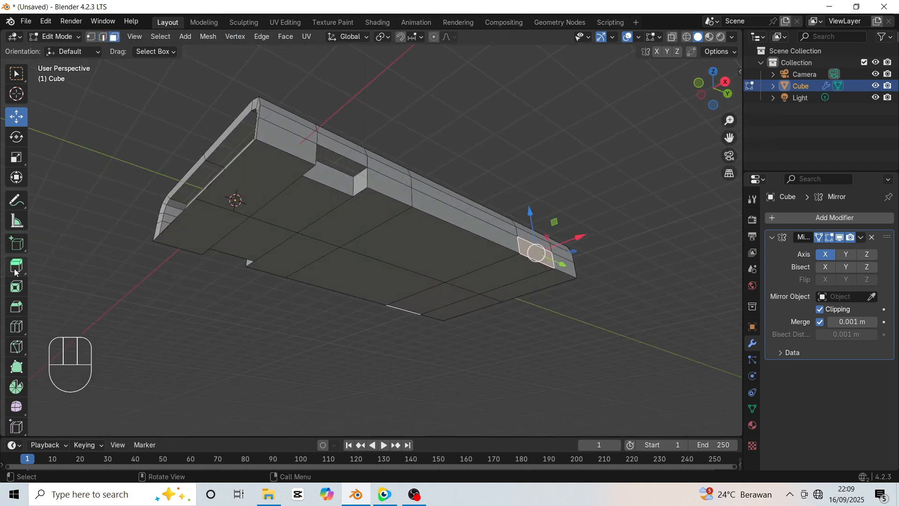
{"action": "key", "text": "alt+e"}
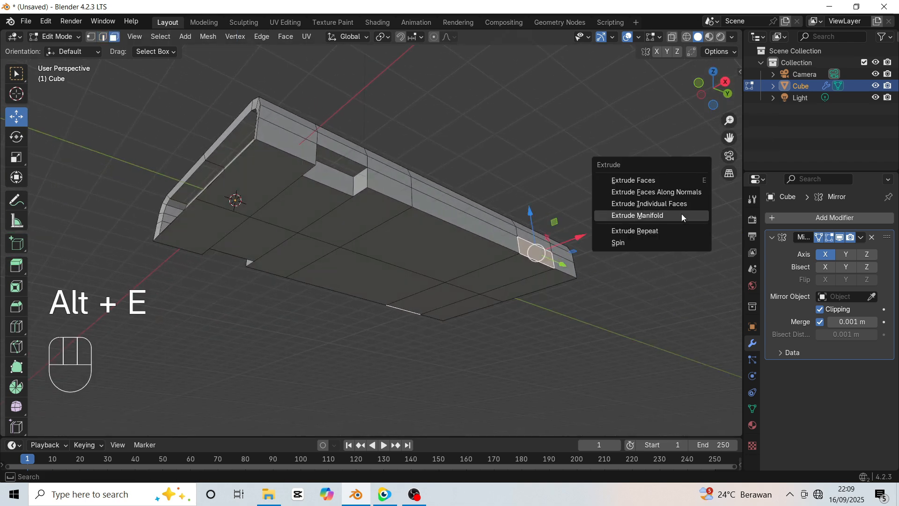
{"action": "left_click", "coordinate": [676, 215]}
{"action": "left_click", "coordinate": [662, 220]}
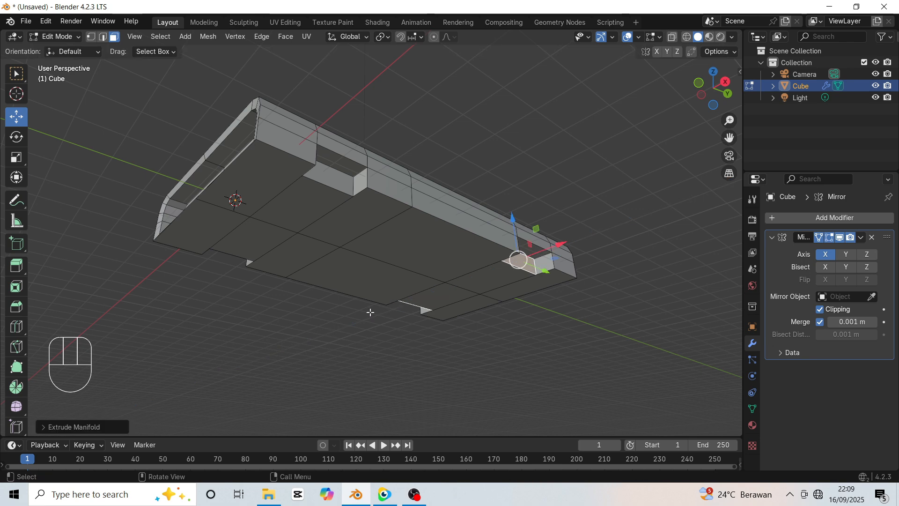
- Add three evenly spaced crosswise loop cuts across the front side recess without sliding them
{"action": "key", "text": "KP_3"}
{"action": "key", "text": "ctrl+r"}
{"action": "scroll", "coordinate": [239, 220], "scroll_direction": "up", "scroll_amount": 1}
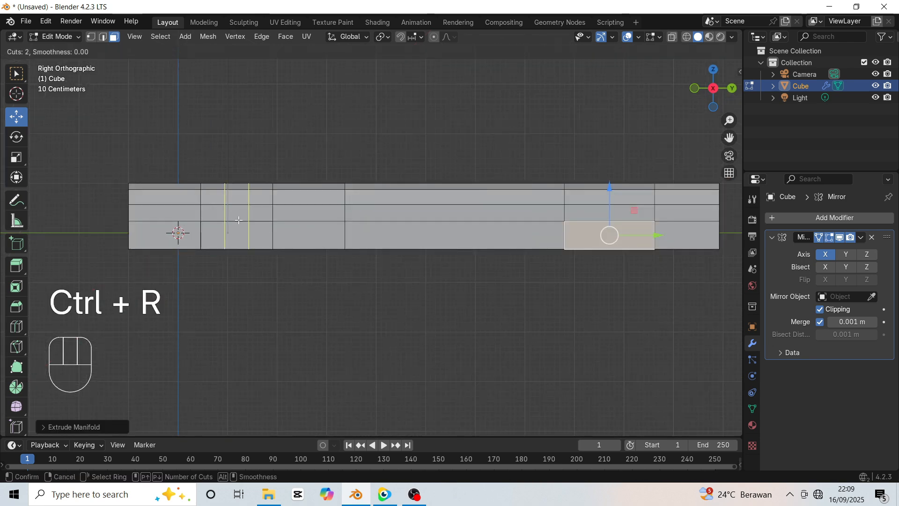
{"action": "left_click", "coordinate": [239, 220]}
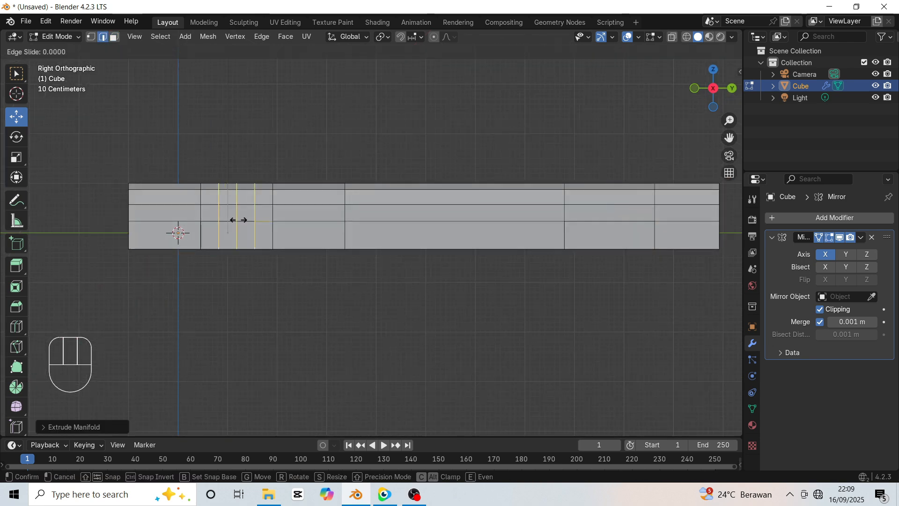
{"action": "left_click", "coordinate": [239, 220]}
- Raise the outer and inner middle vertices on the upper edge of the front side recess along Z into a peak
{"action": "left_click", "coordinate": [91, 37]}
{"action": "left_click", "coordinate": [316, 97]}
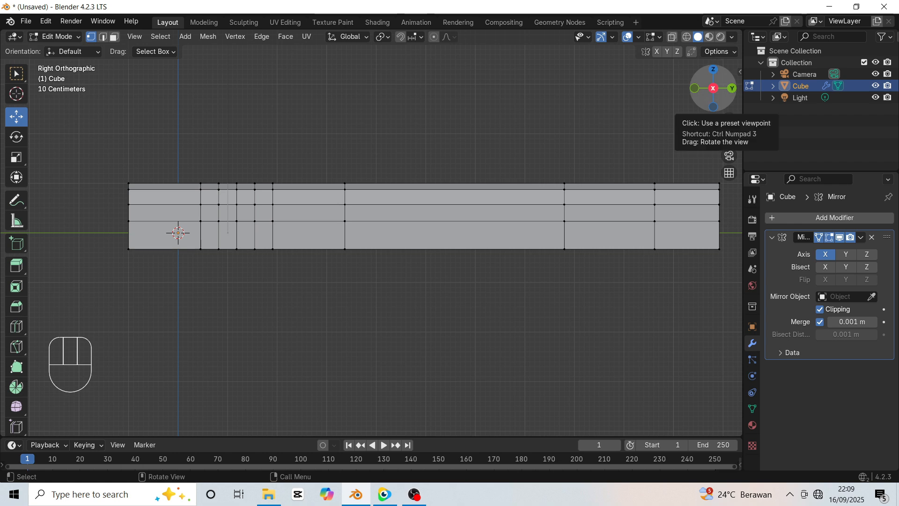
{"action": "left_click_drag", "start_coordinate": [714, 88], "coordinate": [712, 84]}
{"action": "left_click", "coordinate": [249, 184]}
{"action": "left_click", "coordinate": [255, 175], "text": "shift"}
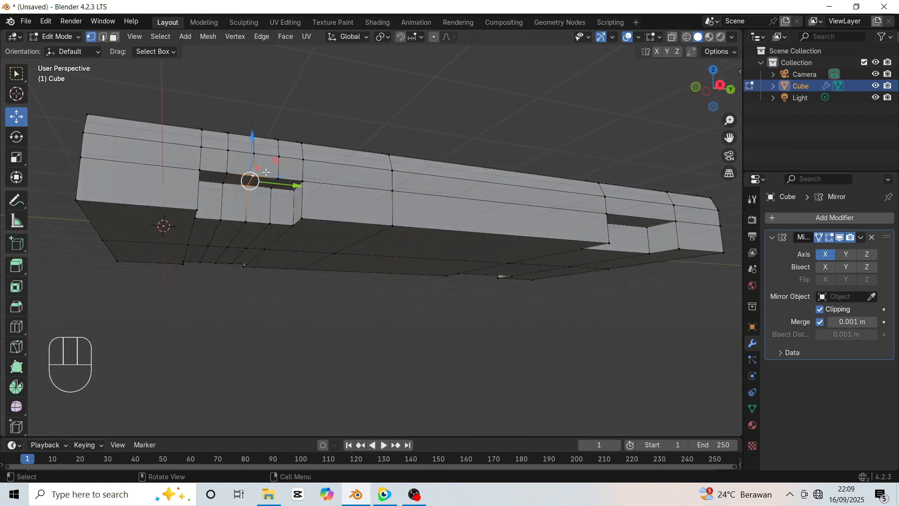
{"action": "key", "text": "KP_3"}
{"action": "left_click_drag", "start_coordinate": [139, 165], "coordinate": [140, 140]}
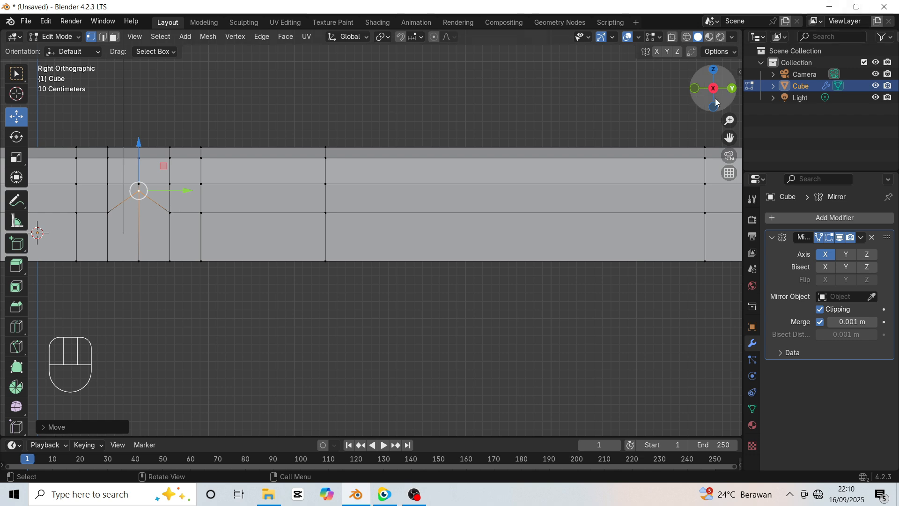
- Raise the vertex pairs on both sides of the front recess's peak along Z to round it into an arch
{"action": "left_click_drag", "start_coordinate": [715, 100], "coordinate": [749, 91]}
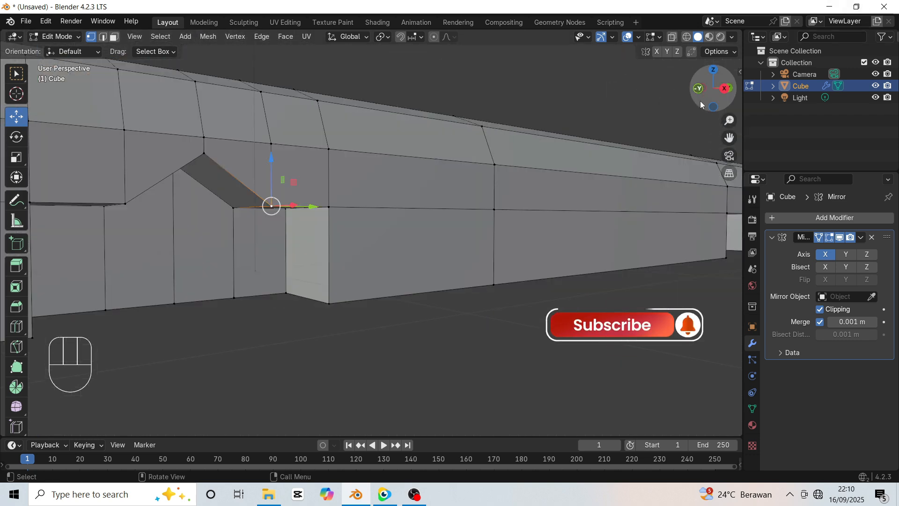
{"action": "left_click_drag", "start_coordinate": [700, 104], "coordinate": [700, 79]}
{"action": "left_click", "coordinate": [238, 174], "text": "shift"}
{"action": "left_click", "coordinate": [111, 160], "text": "shift"}
{"action": "left_click", "coordinate": [135, 141], "text": "shift"}
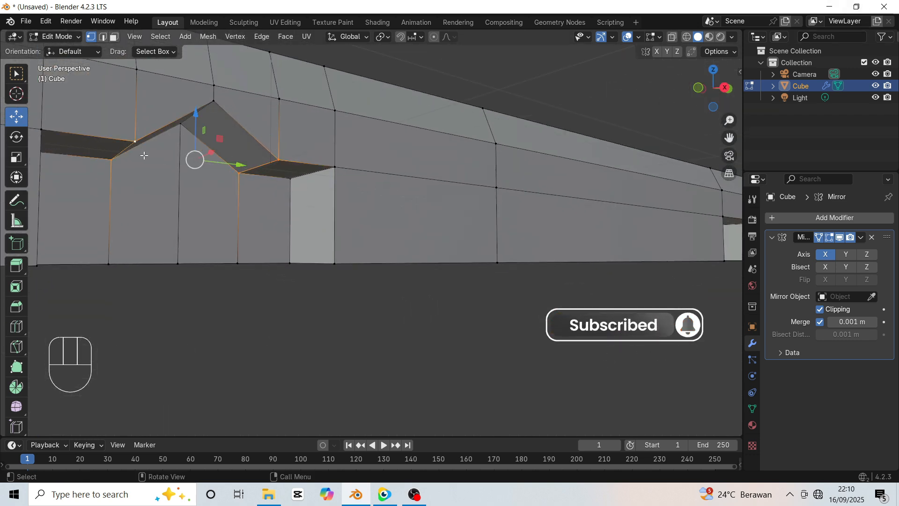
{"action": "key", "text": "KP_3"}
{"action": "left_click_drag", "start_coordinate": [138, 162], "coordinate": [138, 146]}
- Add three evenly spaced crosswise loop cuts across the rear side recess without sliding them
{"action": "scroll", "coordinate": [650, 200], "scroll_direction": "down", "scroll_amount": 3}
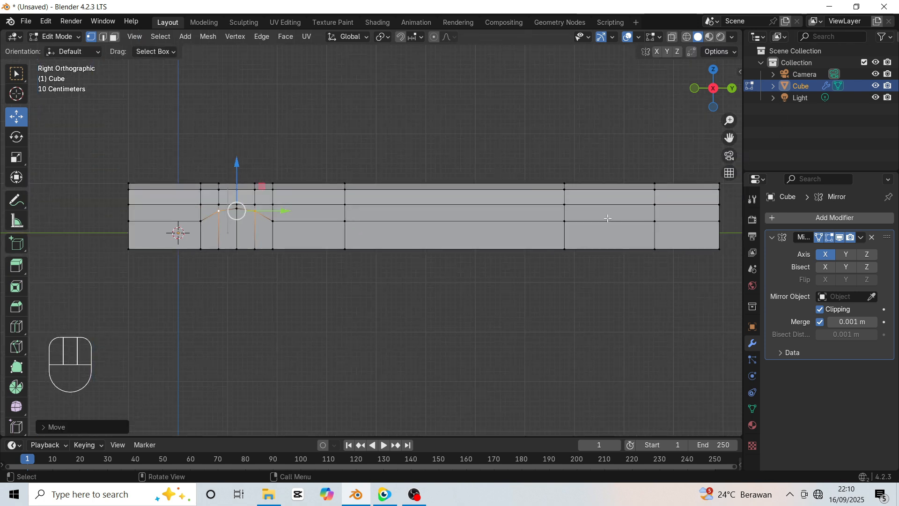
{"action": "key", "text": "ctrl+r"}
{"action": "scroll", "coordinate": [607, 215], "scroll_direction": "up", "scroll_amount": 1}
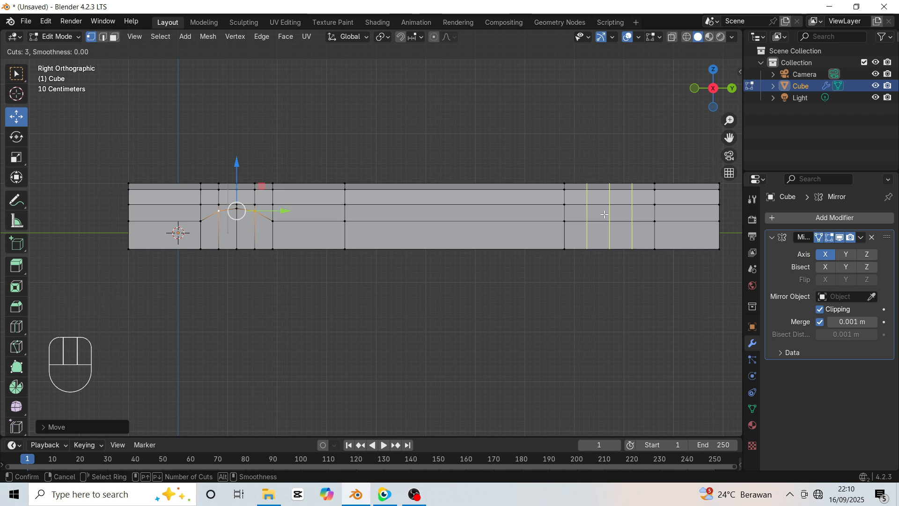
{"action": "double_click", "coordinate": [609, 216]}
{"action": "left_click", "coordinate": [654, 248]}
- Raise the outer and inner middle vertices on the upper edge of the rear side recess along Z into a peak
{"action": "left_click_drag", "start_coordinate": [704, 100], "coordinate": [704, 77]}
{"action": "left_click", "coordinate": [668, 174]}
{"action": "left_click", "coordinate": [656, 189], "text": "shift"}
{"action": "key", "text": "KP_3"}
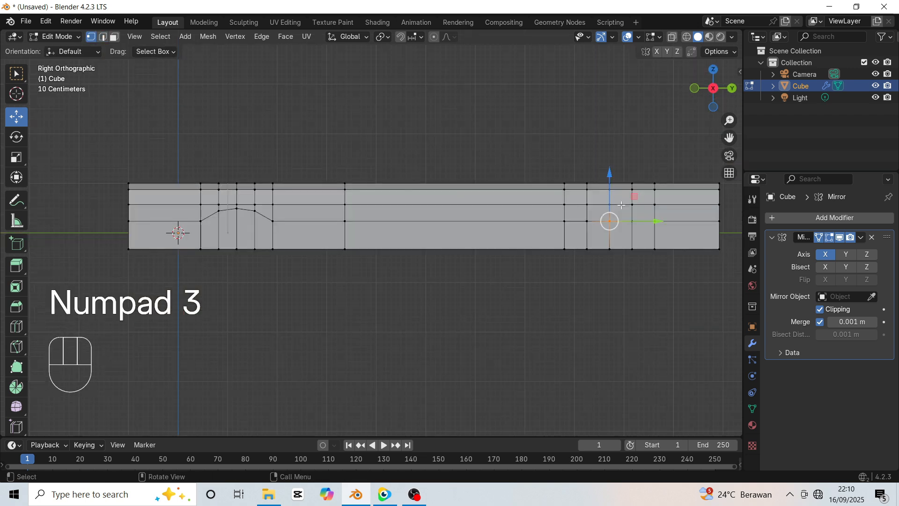
{"action": "left_click_drag", "start_coordinate": [609, 176], "coordinate": [609, 160]}
- Raise the vertices on both sides of the rear recess's peak along Z to form an arch, and clear the selection
{"action": "left_click_drag", "start_coordinate": [712, 91], "coordinate": [652, 146]}
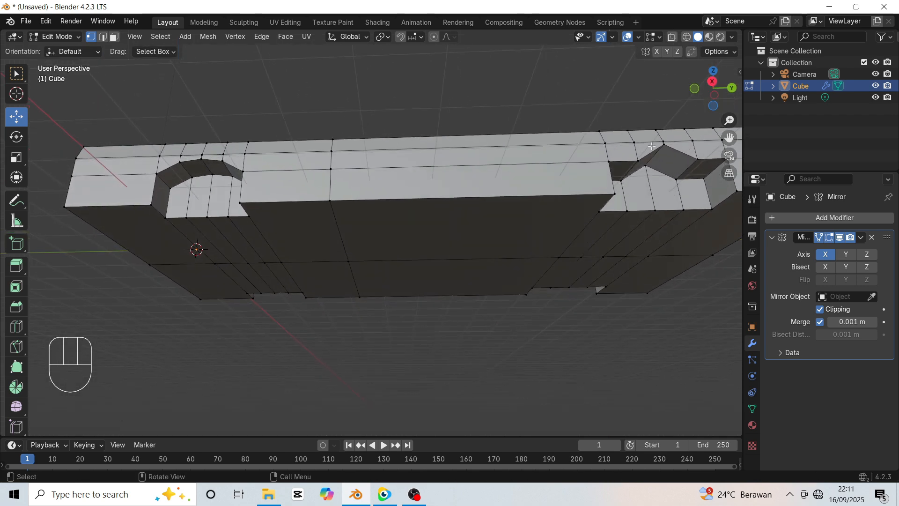
{"action": "left_click", "coordinate": [637, 166]}
{"action": "left_click", "coordinate": [700, 164], "text": "shift"}
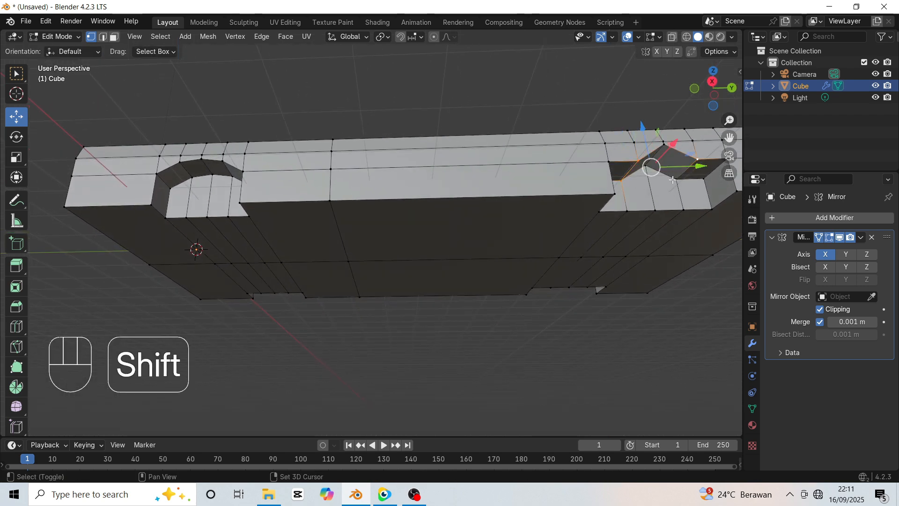
{"action": "key", "text": "KP_3"}
{"action": "left_click_drag", "start_coordinate": [609, 174], "coordinate": [607, 161]}
{"action": "left_click", "coordinate": [598, 131]}
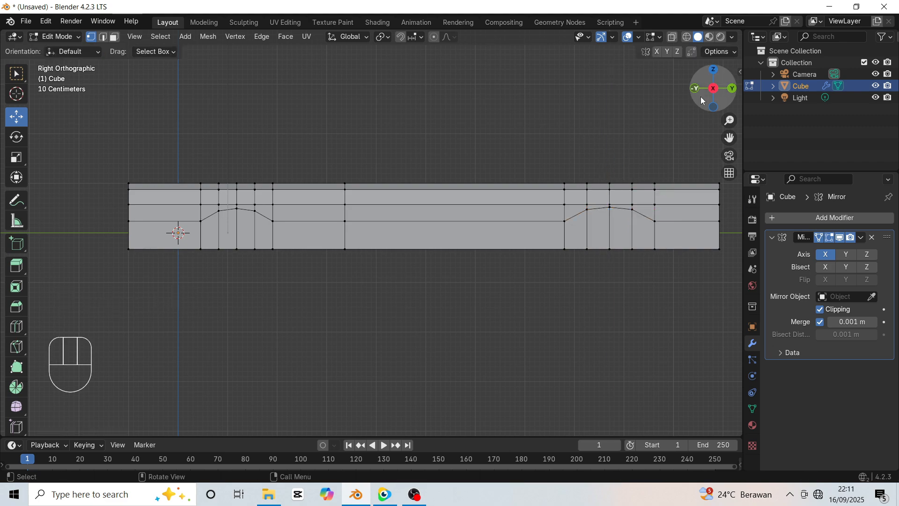
- Extrude the body's top face between the front and rear side recesses upward into a tall cabin block
{"action": "left_click_drag", "start_coordinate": [701, 98], "coordinate": [614, 172]}
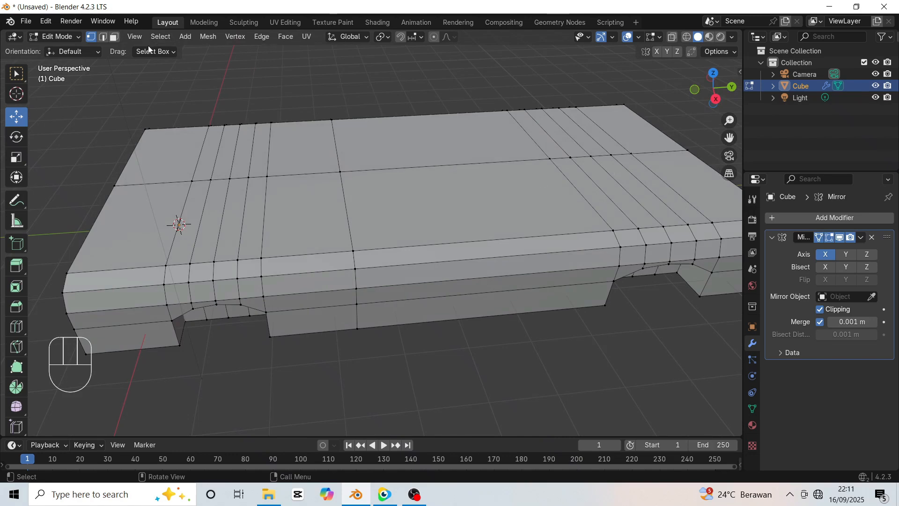
{"action": "left_click", "coordinate": [114, 37]}
{"action": "left_click", "coordinate": [421, 194]}
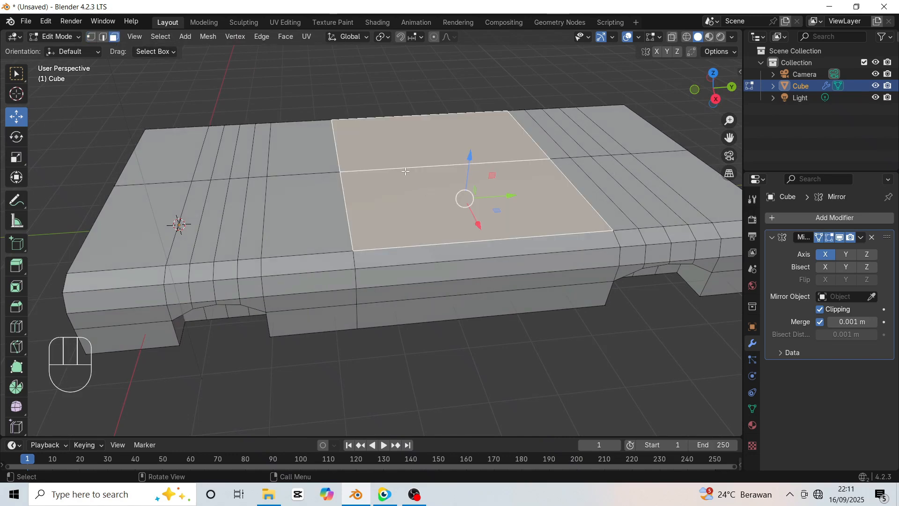
{"action": "key", "text": "KP_3"}
{"action": "scroll", "coordinate": [451, 169], "scroll_direction": "down", "scroll_amount": 1}
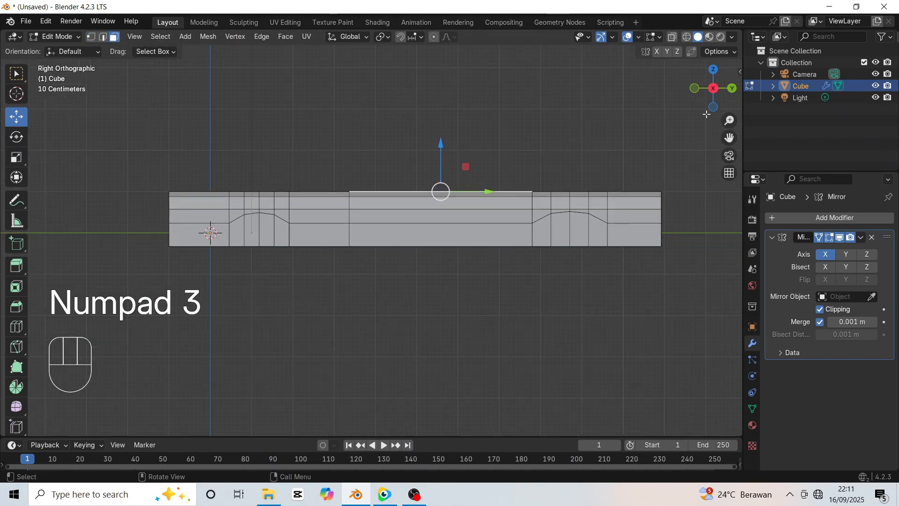
{"action": "left_click_drag", "start_coordinate": [729, 137], "coordinate": [687, 173]}
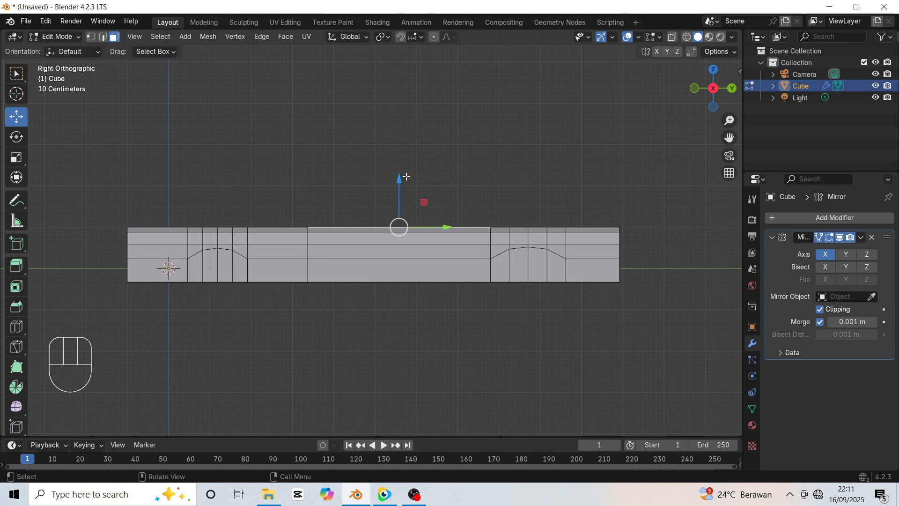
{"action": "key", "text": "e"}
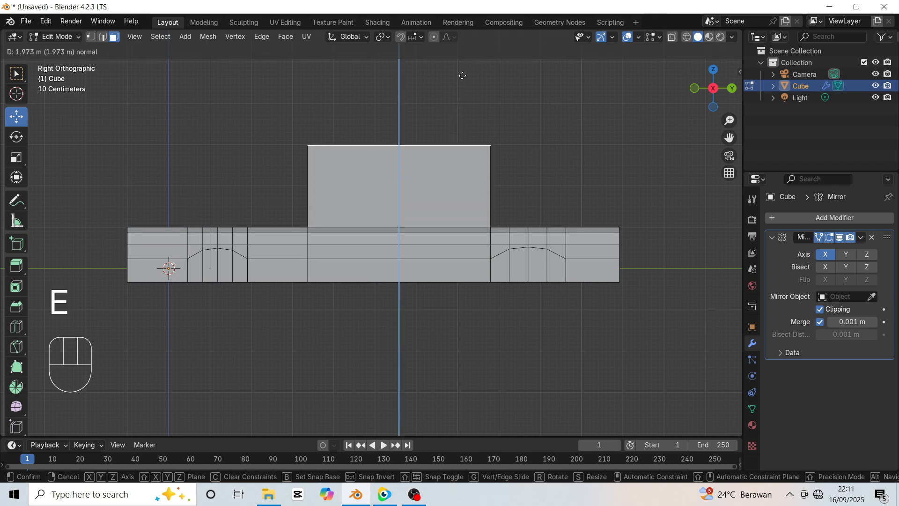
{"action": "left_click", "coordinate": [400, 62]}
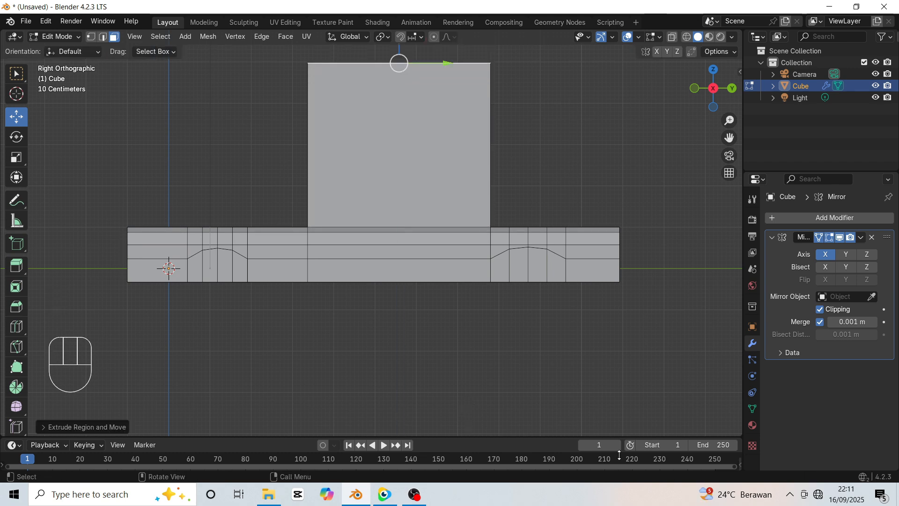
- Scale down the cabin block's top face uniformly to taper its sides, and clear the selection
{"action": "left_click_drag", "start_coordinate": [729, 137], "coordinate": [744, 186]}
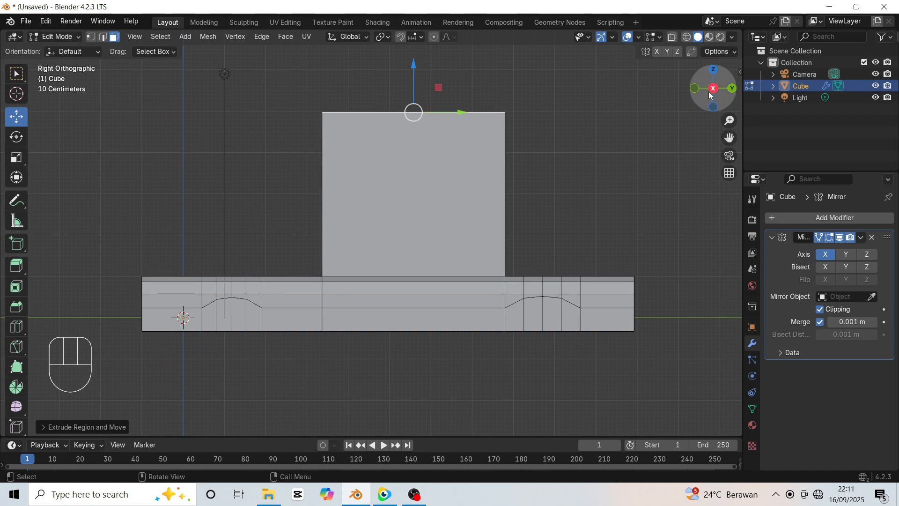
{"action": "left_click_drag", "start_coordinate": [710, 90], "coordinate": [785, 116]}
{"action": "key", "text": "s"}
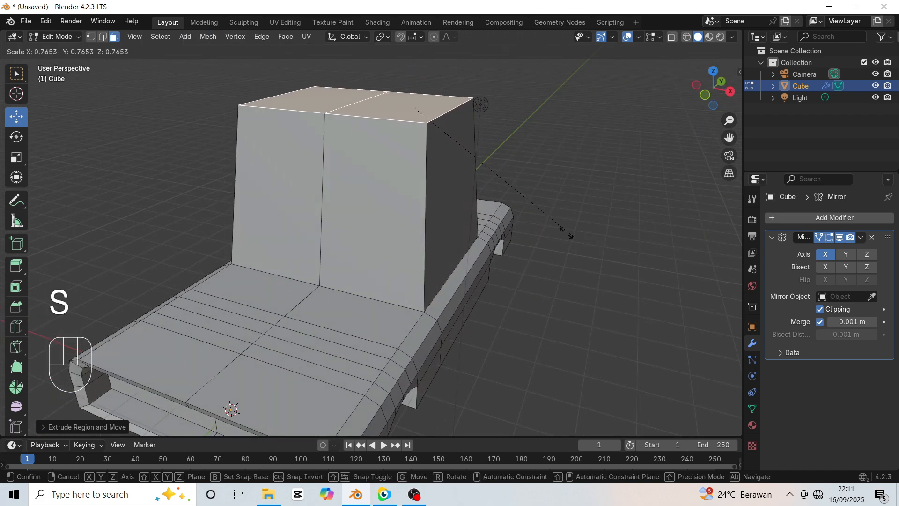
{"action": "left_click", "coordinate": [539, 215]}
{"action": "key", "text": "KP_3"}
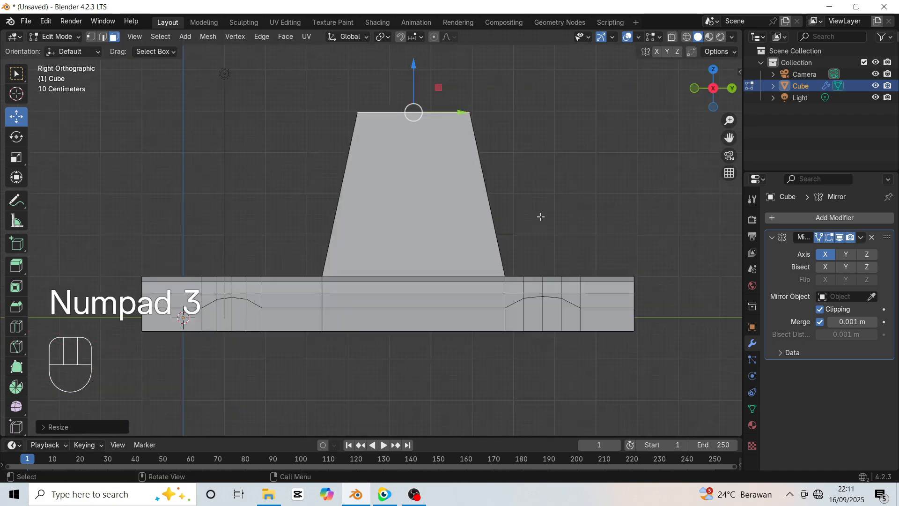
{"action": "key", "text": "KP_1"}
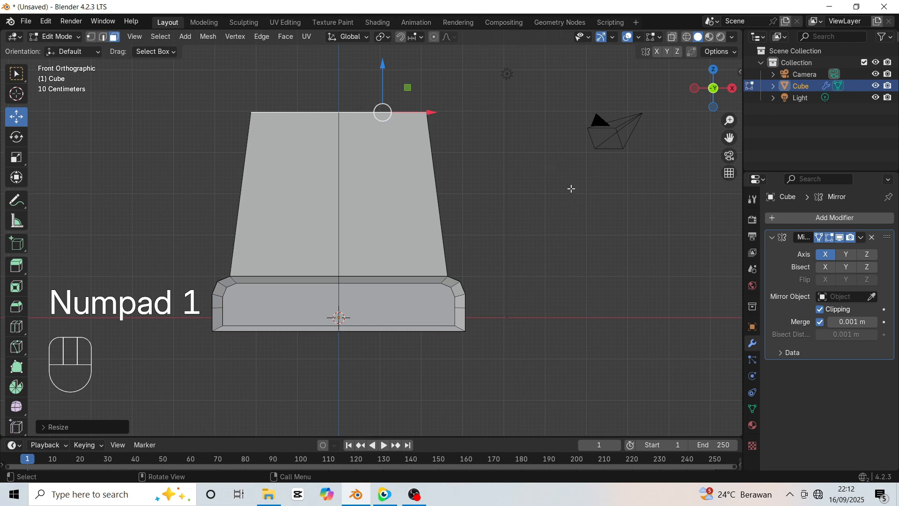
{"action": "left_click", "coordinate": [616, 213]}
- Bevel the cabin roof's long side edge with 2 segments and an offset of about 0.305 m, and clear the selection
{"action": "left_click_drag", "start_coordinate": [701, 104], "coordinate": [591, 113]}
{"action": "key", "text": "KP_3"}
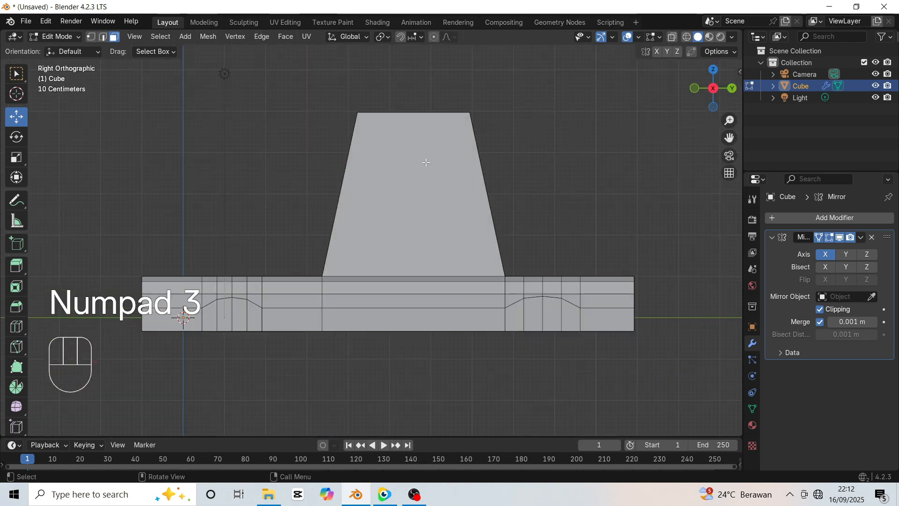
{"action": "key", "text": "KP_1"}
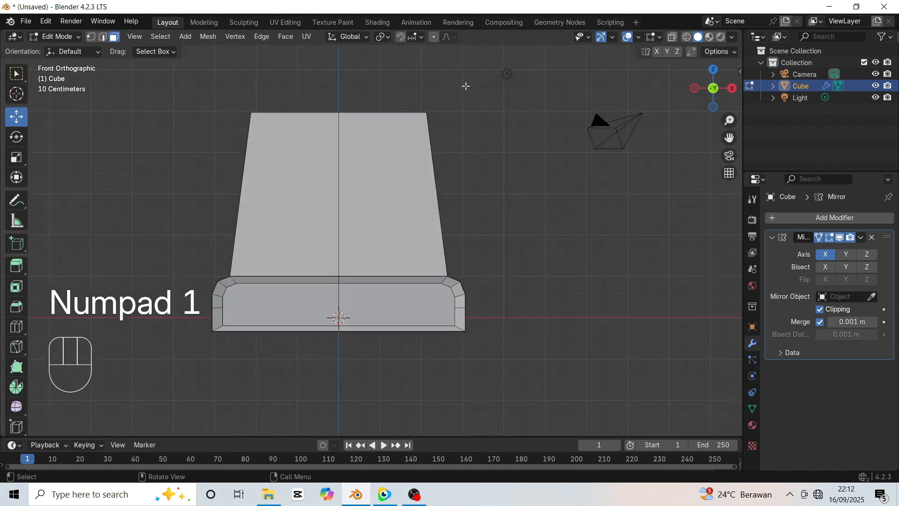
{"action": "left_click_drag", "start_coordinate": [700, 107], "coordinate": [447, 127]}
{"action": "left_click", "coordinate": [255, 99]}
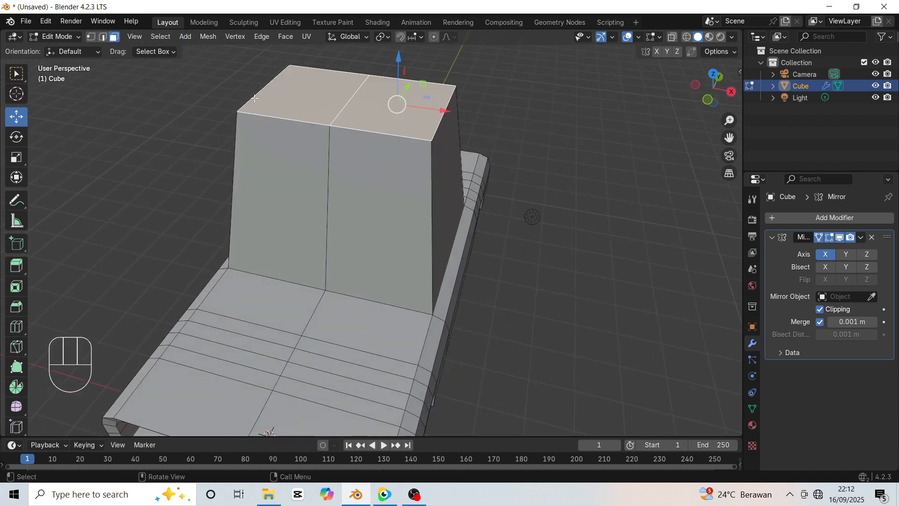
{"action": "left_click", "coordinate": [103, 38]}
{"action": "left_click", "coordinate": [443, 112]}
{"action": "key", "text": "KP_1"}
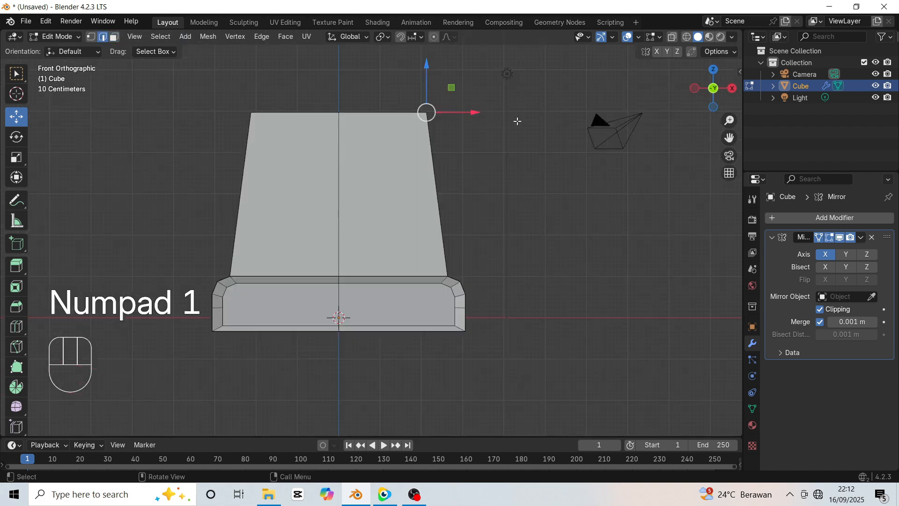
{"action": "key", "text": "ctrl+b"}
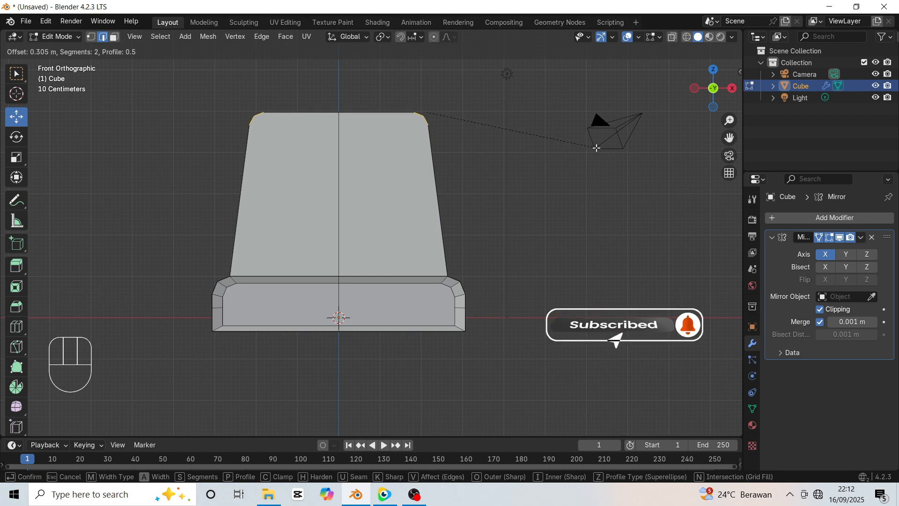
{"action": "left_click", "coordinate": [596, 147]}
{"action": "left_click_drag", "start_coordinate": [706, 104], "coordinate": [485, 127]}
{"action": "key", "text": "KP_1"}
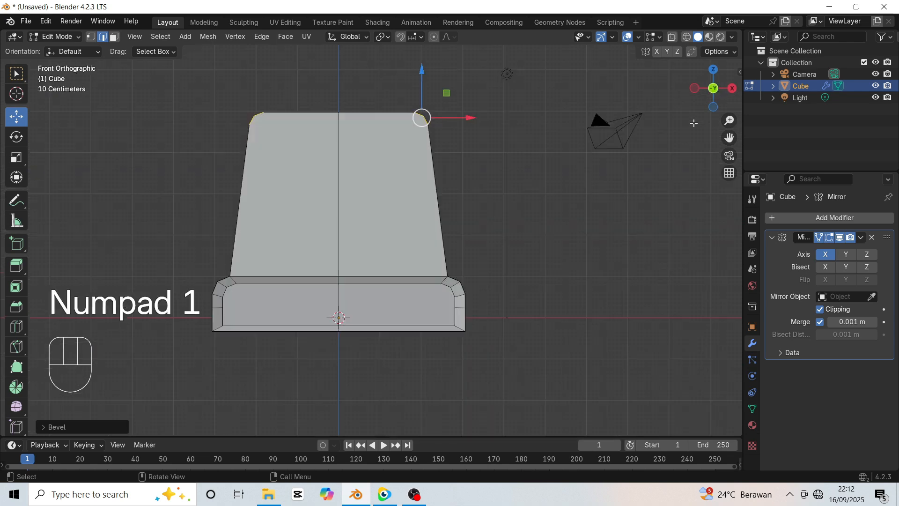
{"action": "left_click", "coordinate": [624, 196]}
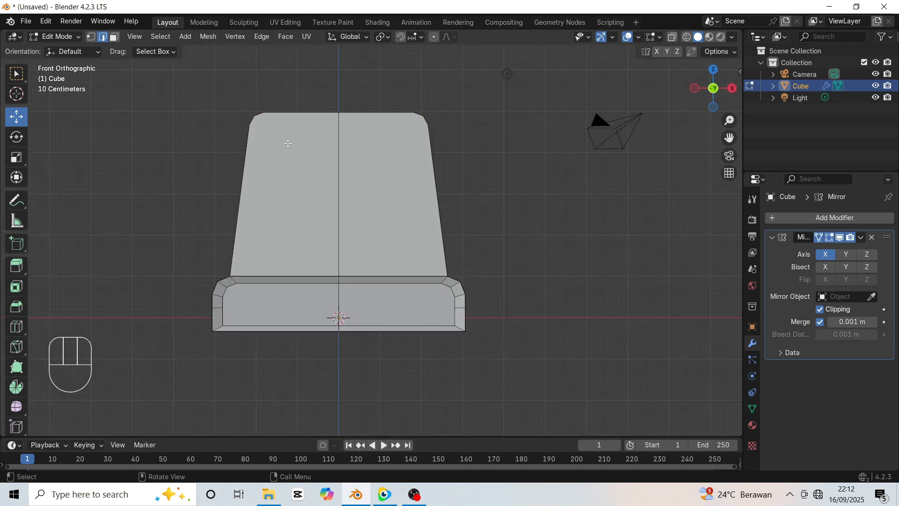
- Inset the cabin's front face by extruding it in place and scaling it down, and clear the selection
{"action": "left_click", "coordinate": [114, 36]}
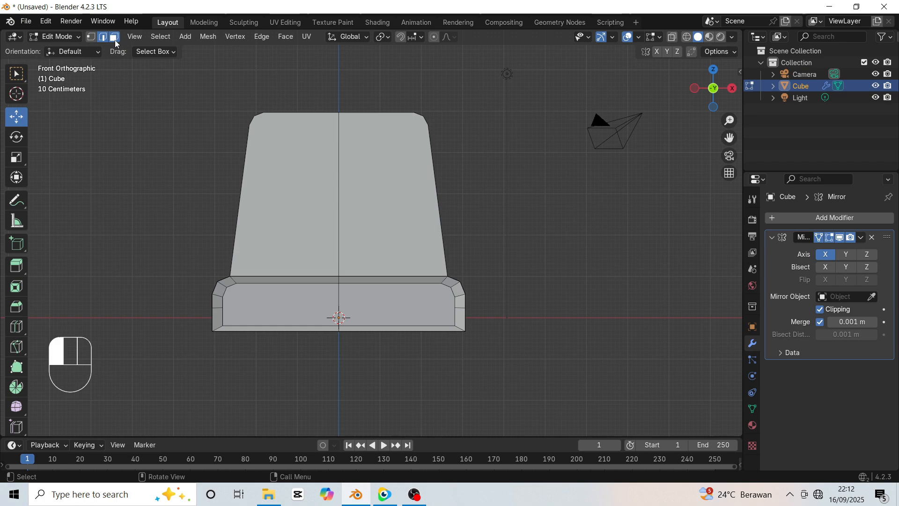
{"action": "left_click", "coordinate": [392, 201]}
{"action": "mouse_move", "coordinate": [694, 111]}
{"action": "left_mouse_down"}
{"action": "mouse_move", "coordinate": [707, 94]}
{"action": "mouse_move", "coordinate": [699, 97]}
{"action": "left_mouse_up"}
{"action": "scroll", "coordinate": [556, 211], "scroll_direction": "down", "scroll_amount": 6}
{"action": "left_click", "coordinate": [556, 211]}
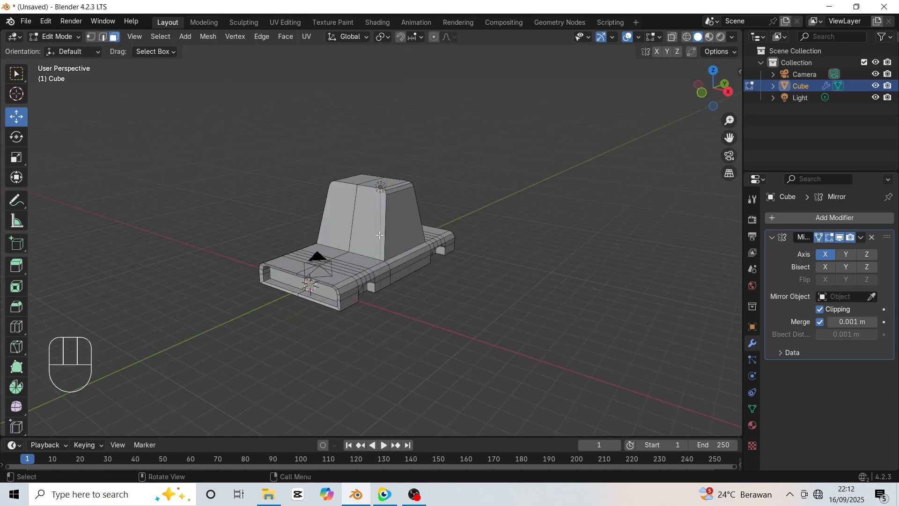
{"action": "left_click", "coordinate": [368, 219]}
{"action": "key", "text": "KP_1"}
{"action": "scroll", "coordinate": [435, 198], "scroll_direction": "up", "scroll_amount": 5}
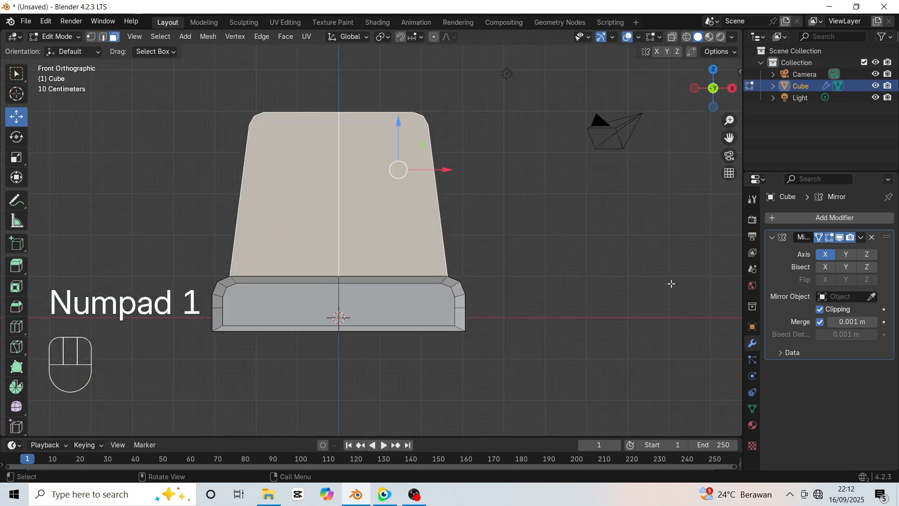
{"action": "key", "text": "e"}
{"action": "key", "text": "s"}
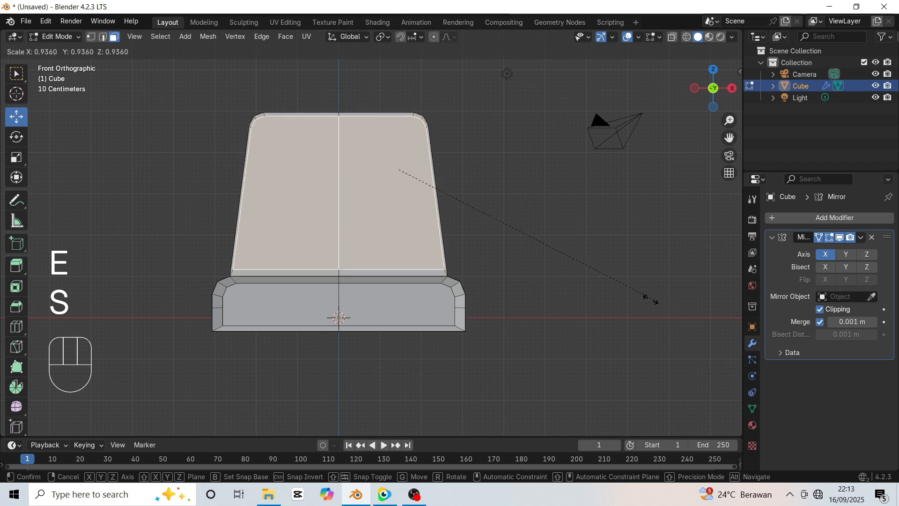
{"action": "left_click", "coordinate": [607, 277]}
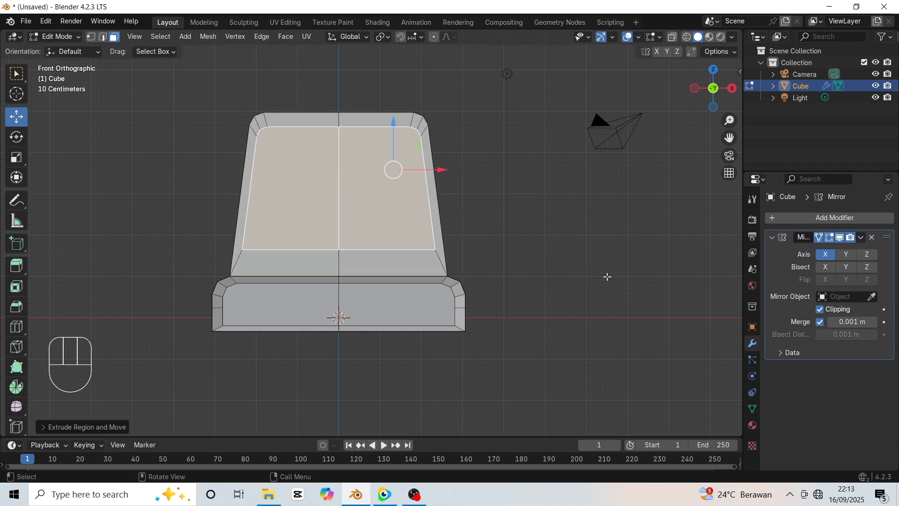
{"action": "left_click", "coordinate": [588, 264]}
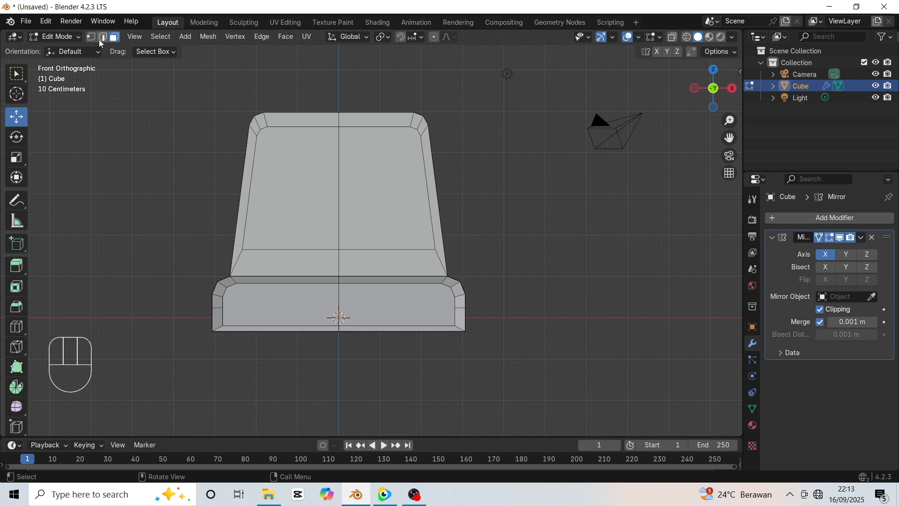
- Lower the bottom edge of the front inset along Z and shift it slightly forward along Y to follow the slanted front
{"action": "key", "text": "KP_3"}
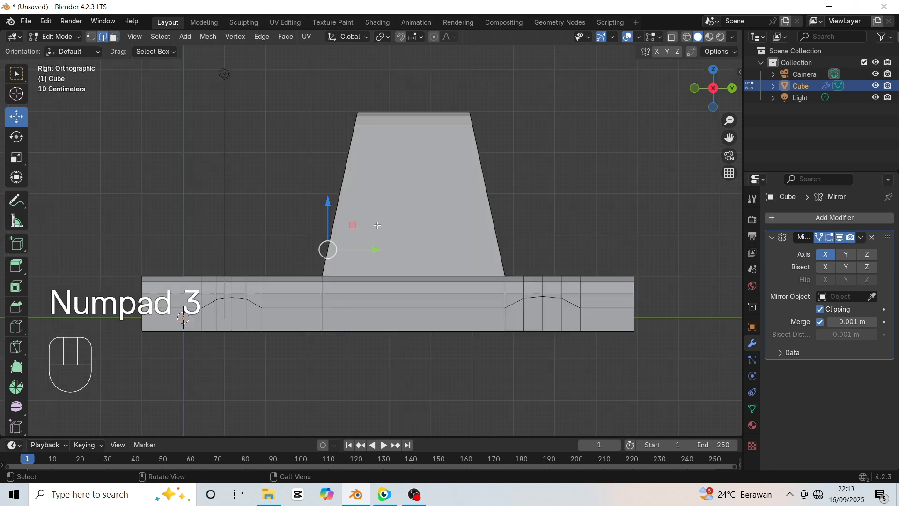
{"action": "key", "text": "KP_1"}
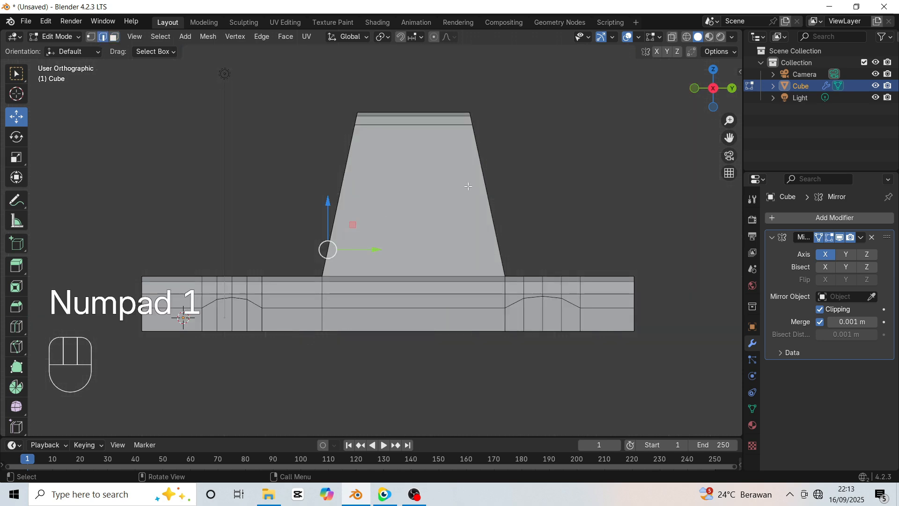
{"action": "scroll", "coordinate": [400, 220], "scroll_direction": "up", "scroll_amount": 2}
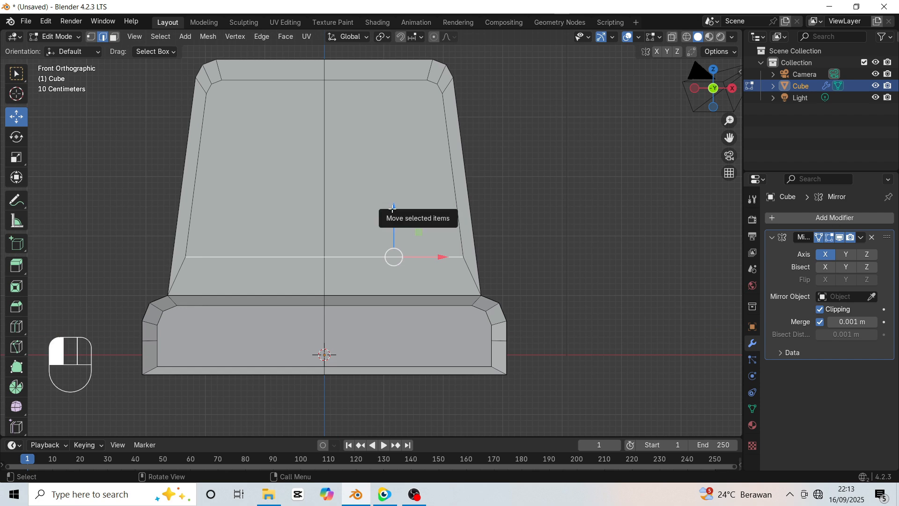
{"action": "left_click_drag", "start_coordinate": [393, 208], "coordinate": [389, 231]}
{"action": "key", "text": "KP_3"}
{"action": "key", "text": "alt+z"}
{"action": "left_click_drag", "start_coordinate": [358, 278], "coordinate": [351, 277]}
{"action": "key", "text": "KP_1"}
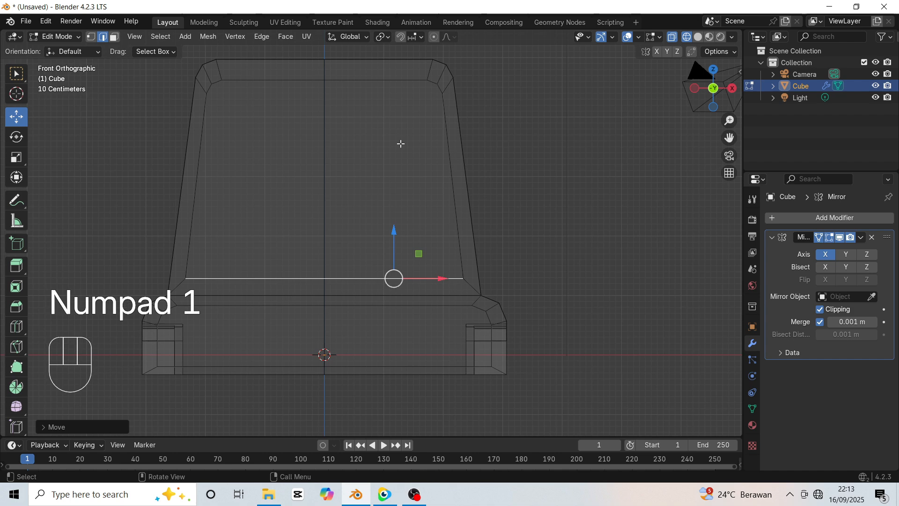
{"action": "left_click", "coordinate": [698, 37]}
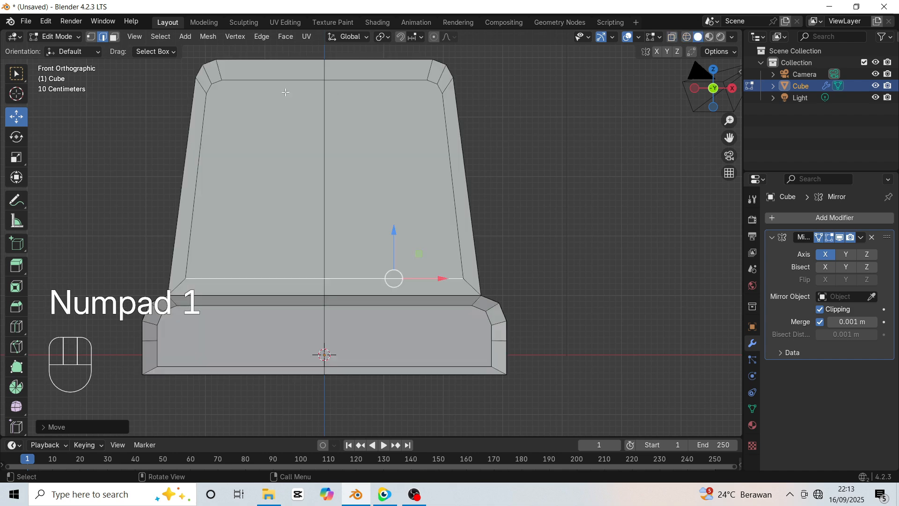
{"action": "left_click", "coordinate": [105, 100]}
- Add one vertical loop cut through the cabin's side and slide it toward the rear by a factor of about 0.22
{"action": "key", "text": "KP_3"}
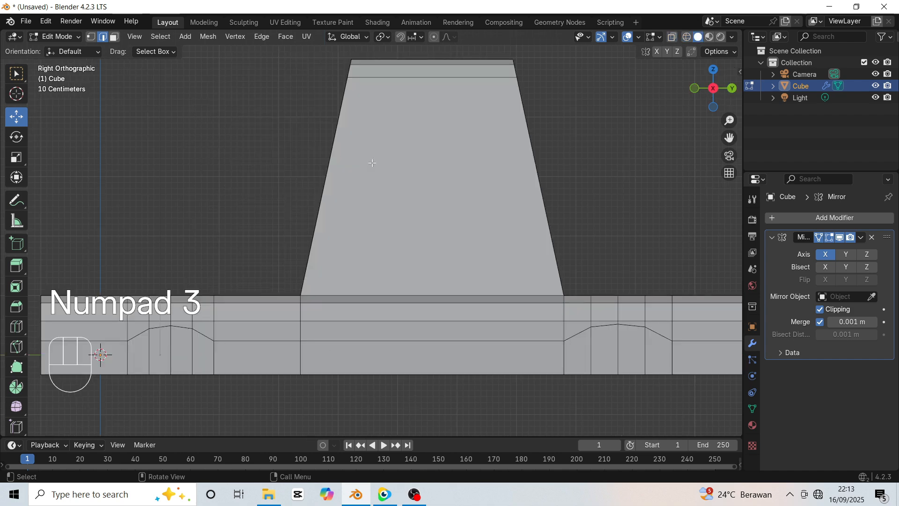
{"action": "key", "text": "ctrl+r"}
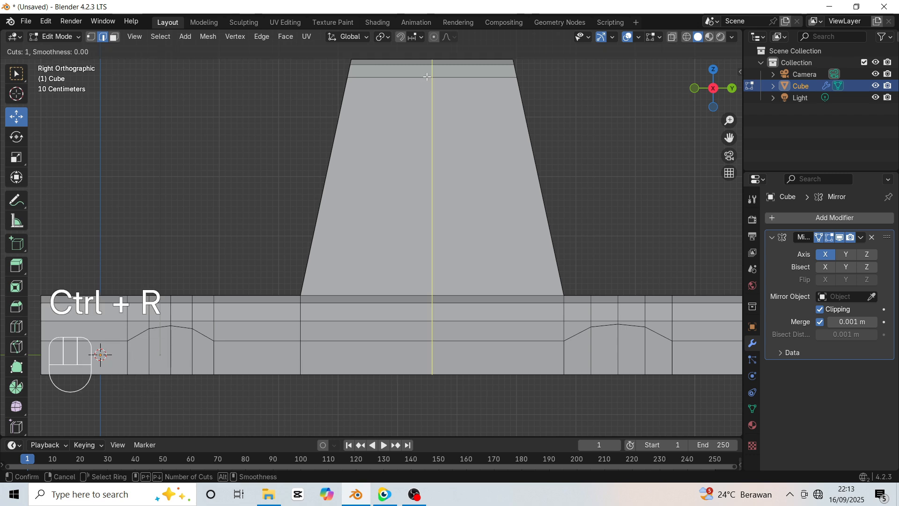
{"action": "left_click", "coordinate": [427, 78]}
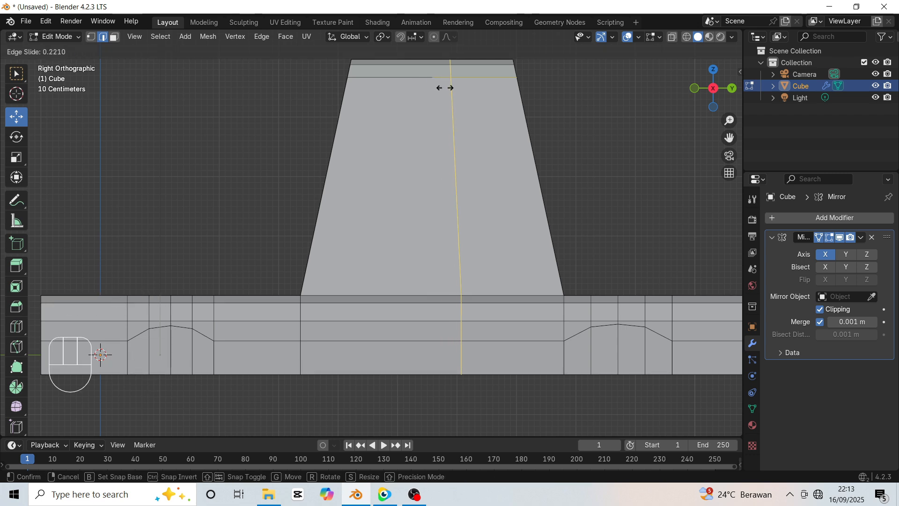
{"action": "left_click", "coordinate": [445, 87]}
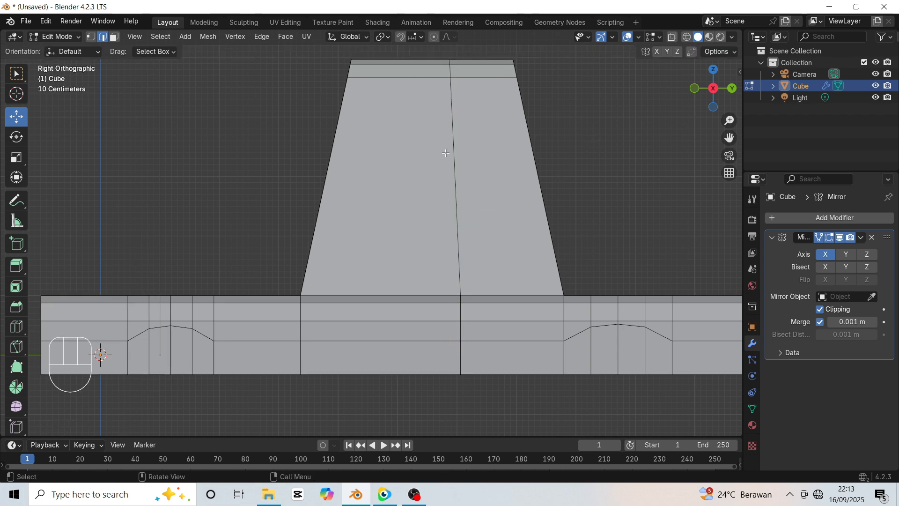
- Inset the larger front side face of the cabin by extruding it in place and scaling it down uniformly
{"action": "left_click", "coordinate": [416, 199]}
{"action": "scroll", "coordinate": [554, 160], "scroll_direction": "down", "scroll_amount": 4}
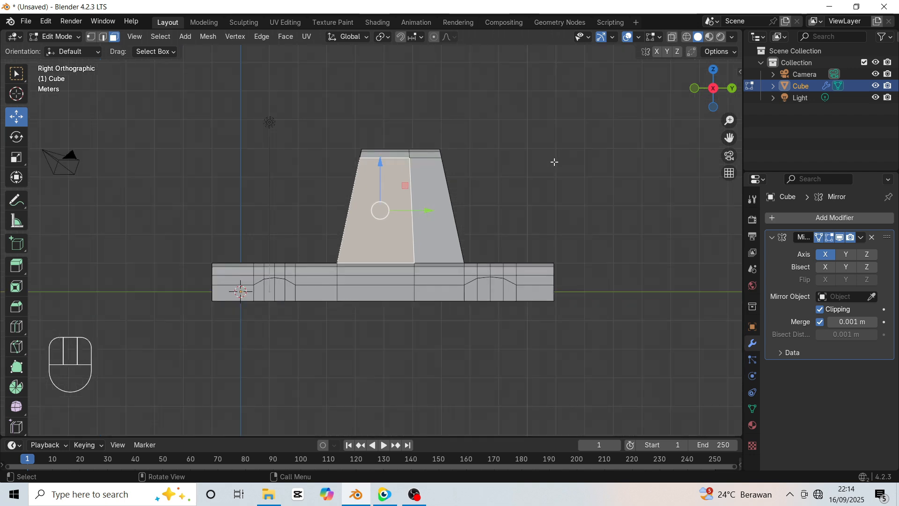
{"action": "left_click_drag", "start_coordinate": [712, 86], "coordinate": [685, 123]}
{"action": "key", "text": "KP_3"}
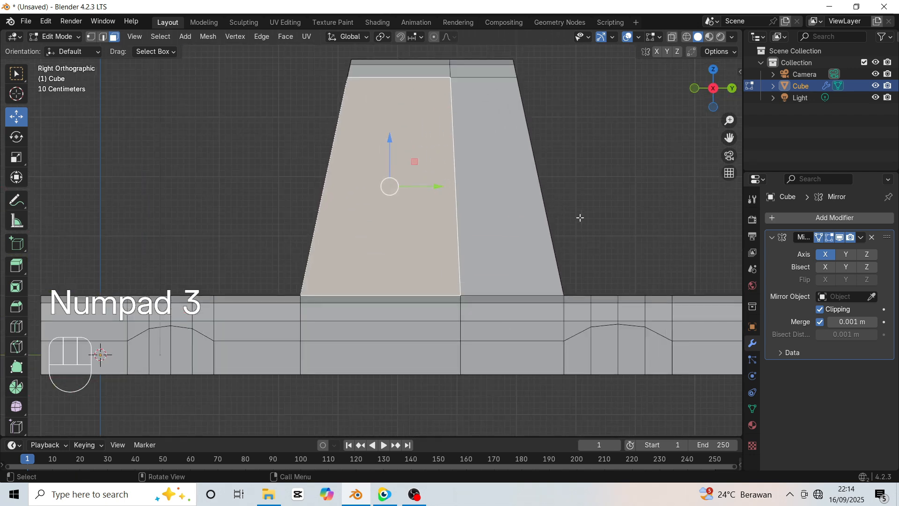
{"action": "key", "text": "e"}
{"action": "left_click", "coordinate": [647, 216]}
{"action": "key", "text": "s"}
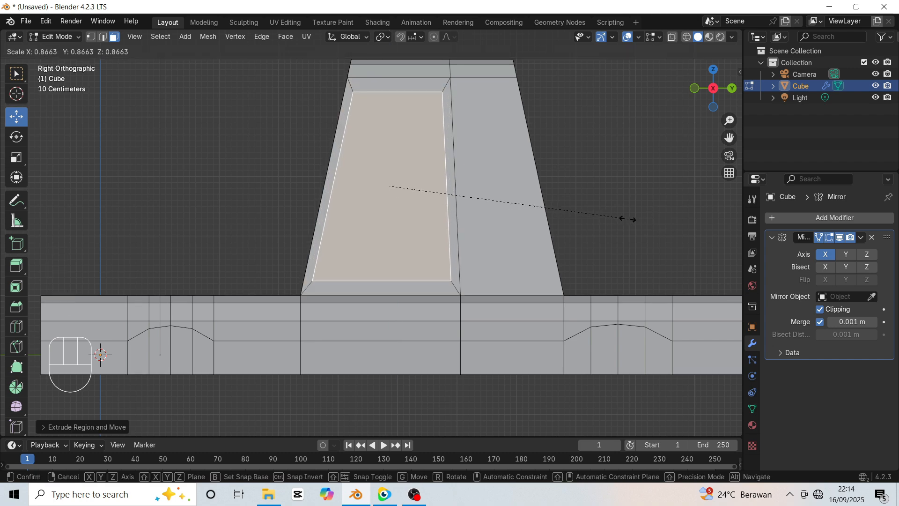
{"action": "left_click", "coordinate": [611, 213]}
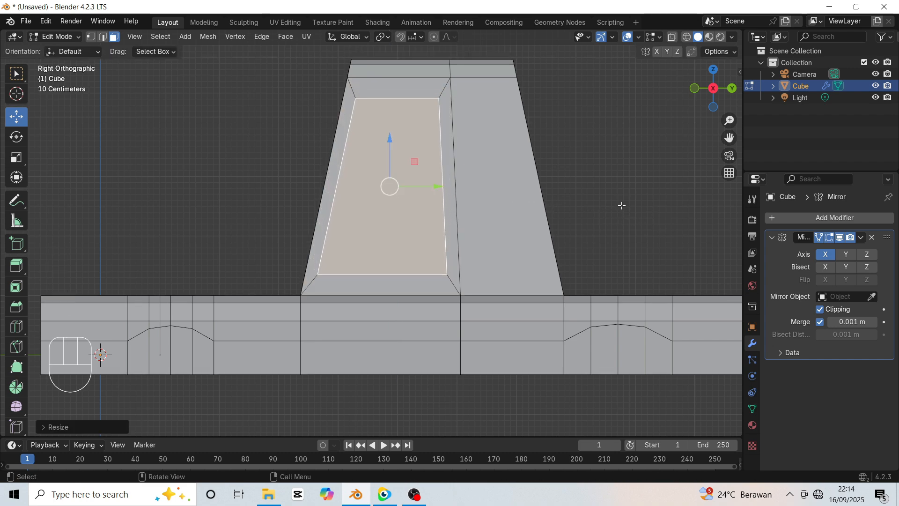
- Stretch the inset front side window face along Z by a factor of about 1.1
{"action": "key", "text": "s"}
{"action": "key", "text": "z"}
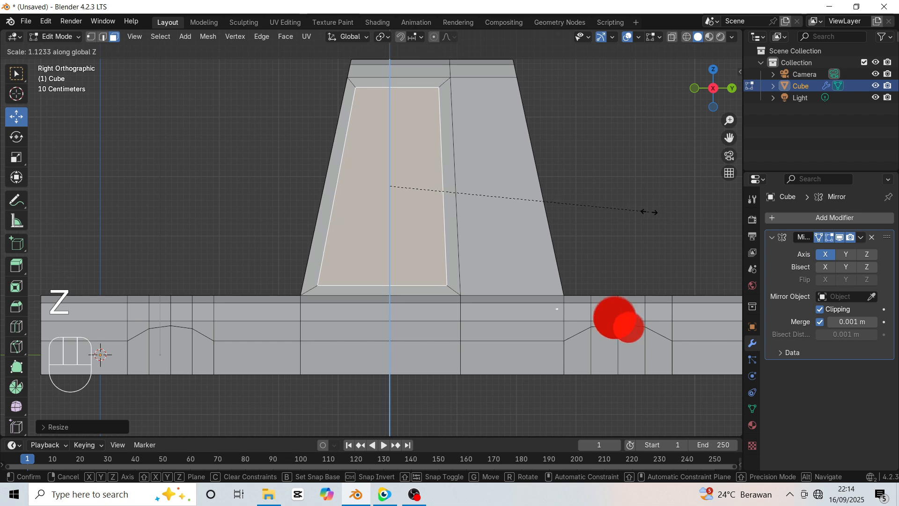
{"action": "left_click", "coordinate": [646, 211]}
{"action": "left_click_drag", "start_coordinate": [709, 87], "coordinate": [688, 96]}
{"action": "key", "text": "KP_3"}
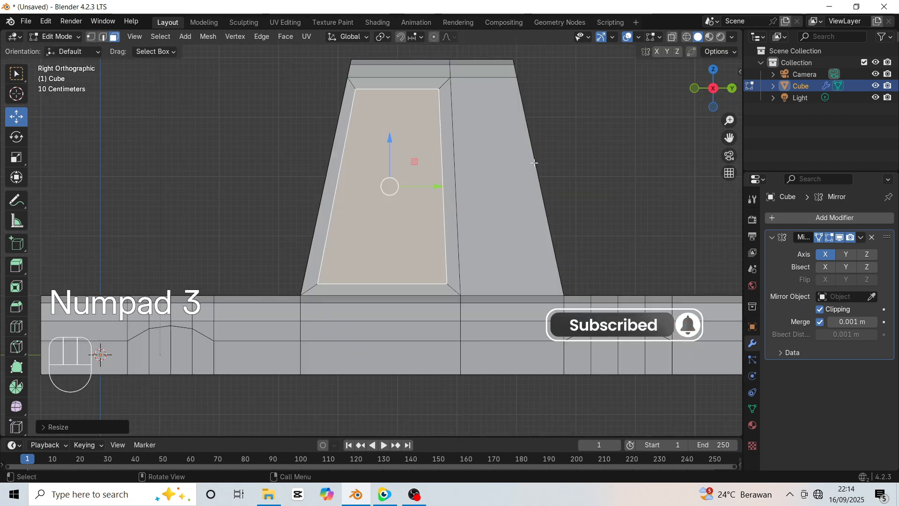
- Rotate the inset front side window face by about -1.2° in the front view to match the cabin's side slope
{"action": "key", "text": "KP_1"}
{"action": "key", "text": "KP_1"}
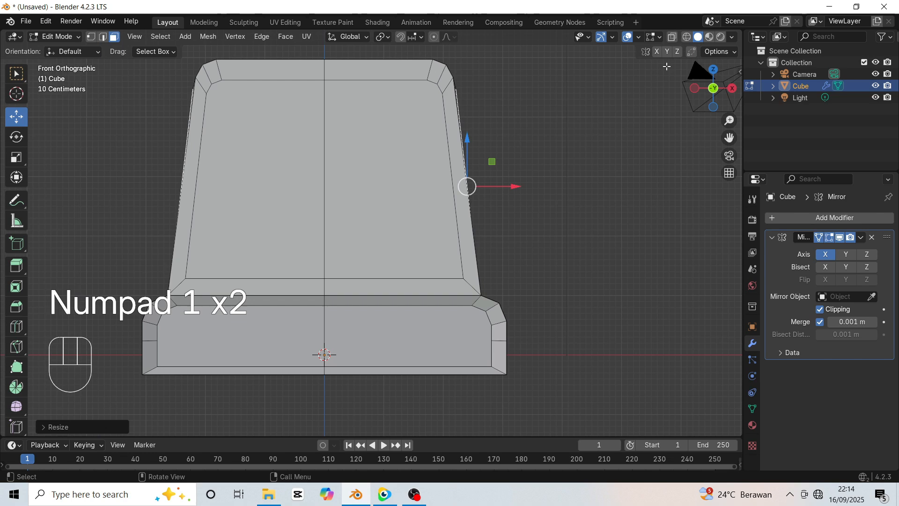
{"action": "left_click", "coordinate": [686, 37]}
{"action": "scroll", "coordinate": [510, 151], "scroll_direction": "up", "scroll_amount": 1}
{"action": "key", "text": "r"}
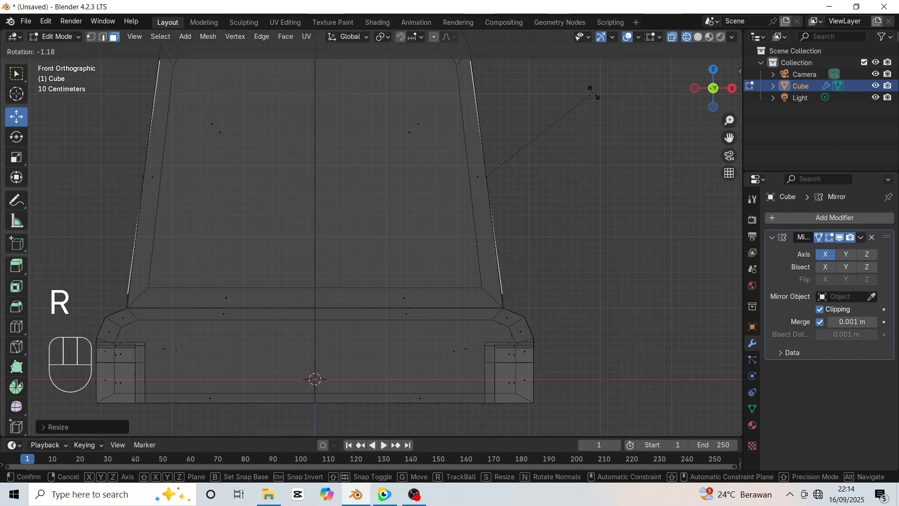
{"action": "left_click", "coordinate": [594, 92]}
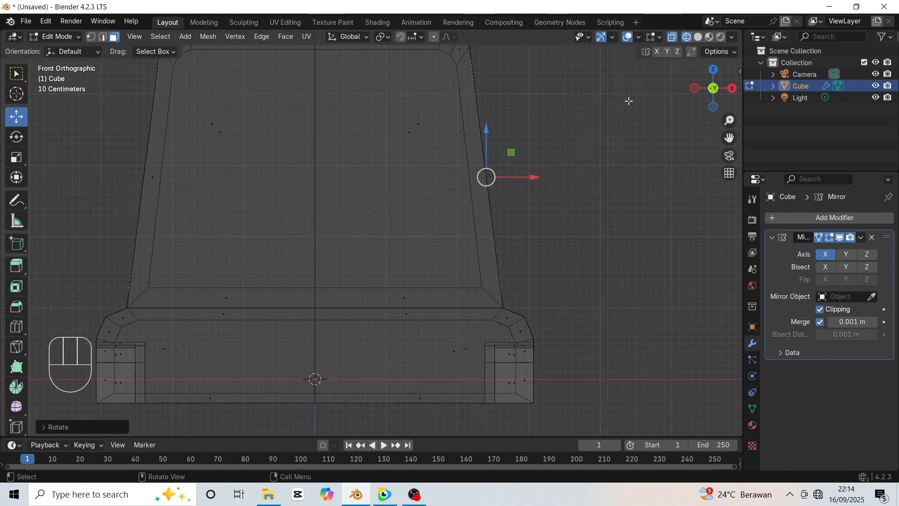
{"action": "left_click", "coordinate": [698, 39]}
- Add one horizontal loop cut around the cabin and slide it down toward the lower third of its side
{"action": "key", "text": "KP_3"}
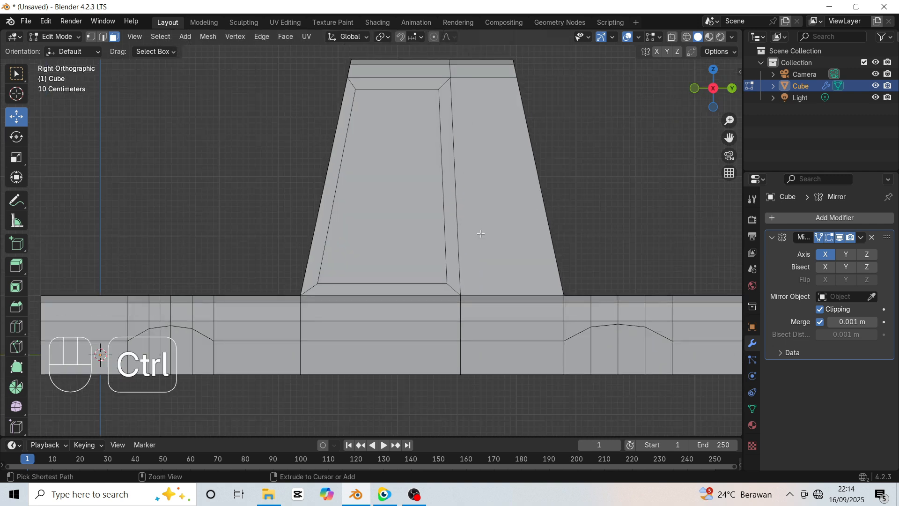
{"action": "key", "text": "ctrl+r"}
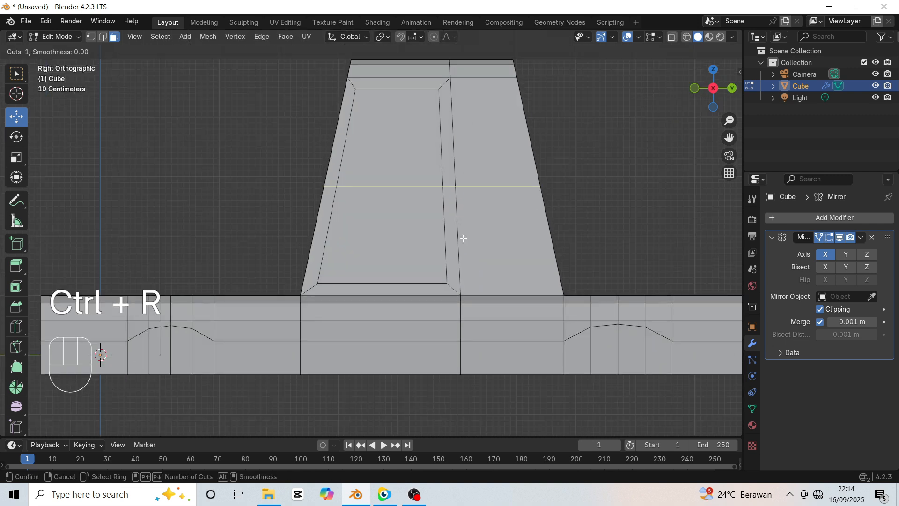
{"action": "left_click", "coordinate": [463, 255]}
{"action": "left_click", "coordinate": [484, 235]}
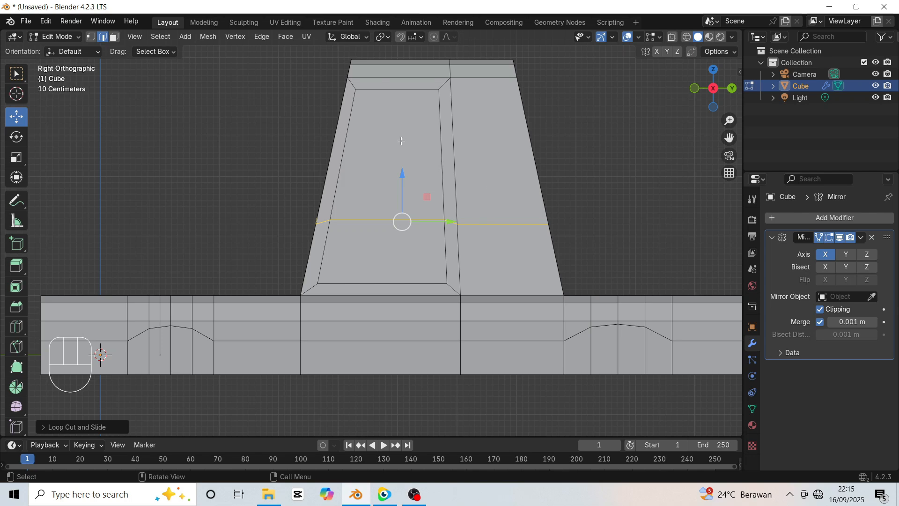
- Inset the cabin's upper rear side face by extruding it in place and scaling it down uniformly
{"action": "left_click", "coordinate": [115, 37]}
{"action": "left_click", "coordinate": [508, 171]}
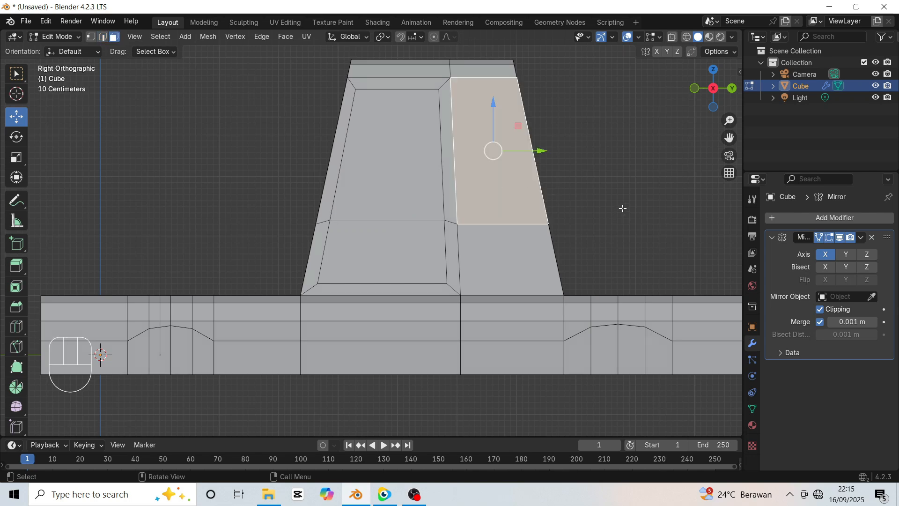
{"action": "key", "text": "e"}
{"action": "key", "text": "s"}
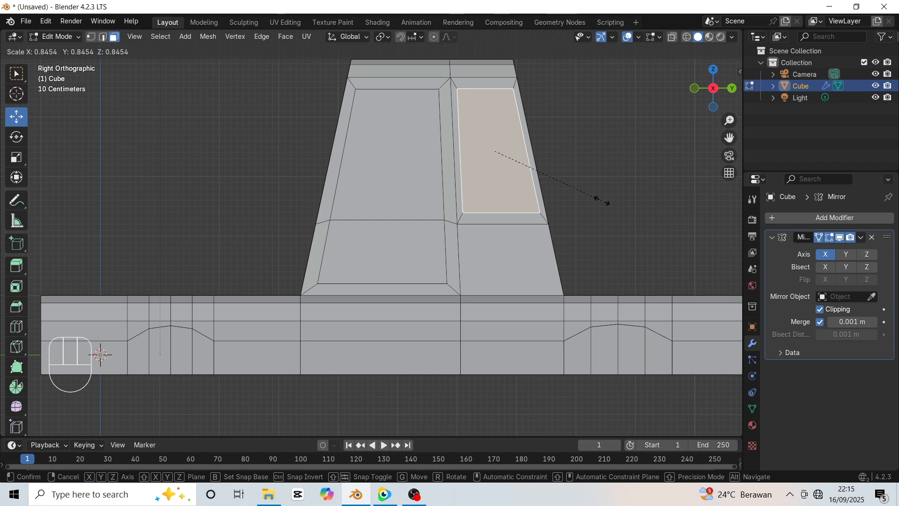
{"action": "left_click", "coordinate": [589, 193]}
- Stretch the inset rear side window face along Z by a factor of about 1.15
{"action": "scroll", "coordinate": [605, 175], "scroll_direction": "up", "scroll_amount": 1}
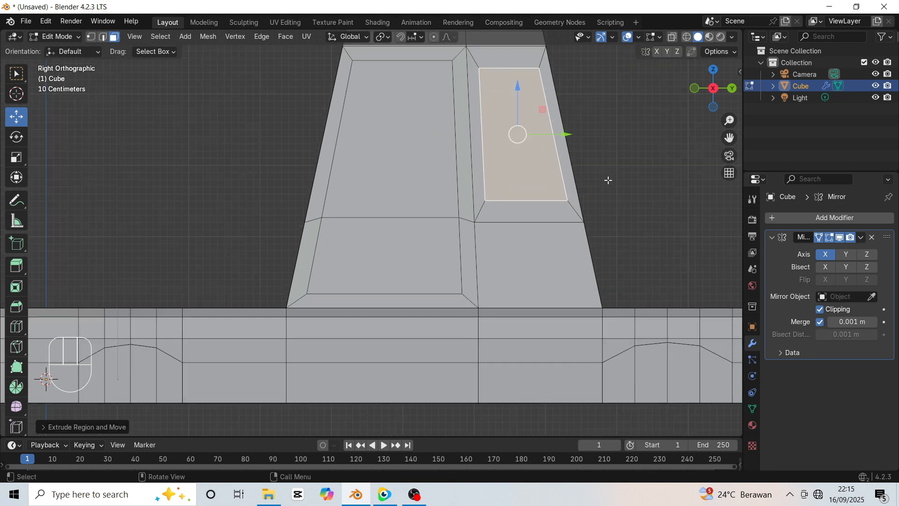
{"action": "scroll", "coordinate": [608, 180], "scroll_direction": "down", "scroll_amount": 1}
{"action": "key", "text": "s"}
{"action": "key", "text": "z"}
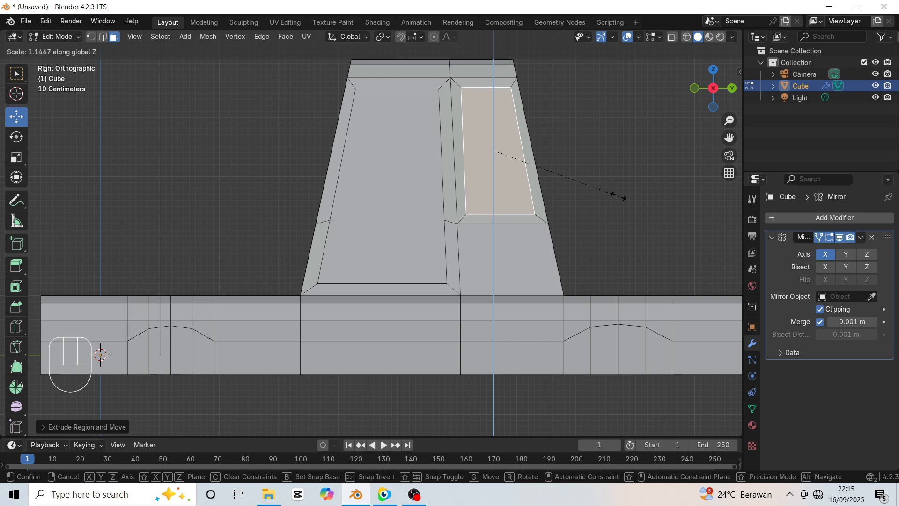
{"action": "left_click", "coordinate": [620, 196]}
- Rotate the inset rear side window face slightly in the front wireframe view to align it with the cabin's slanted side
{"action": "key", "text": "KP_1"}
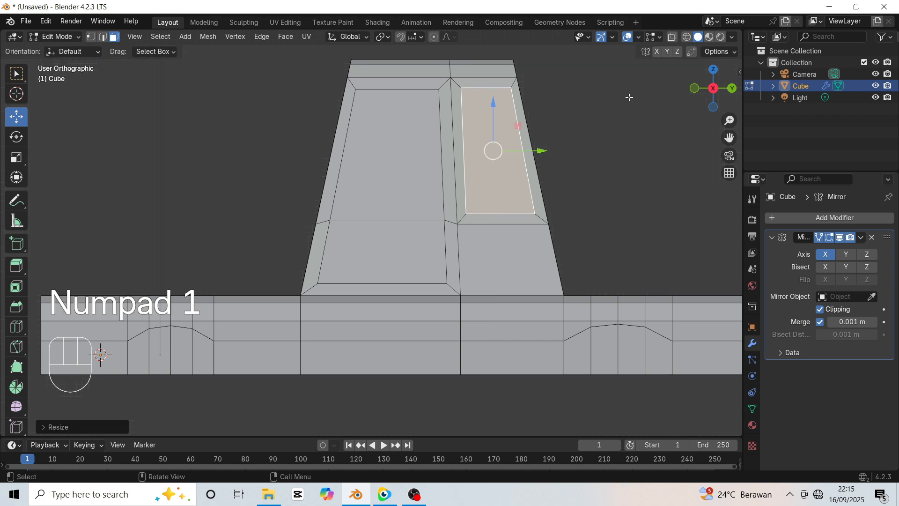
{"action": "key", "text": "z"}
{"action": "left_click", "coordinate": [523, 158]}
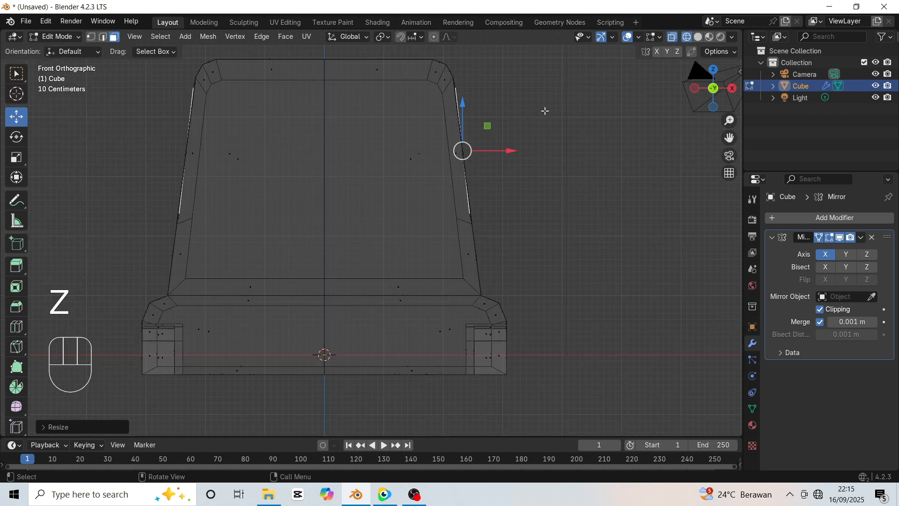
{"action": "key", "text": "r"}
{"action": "left_click", "coordinate": [596, 108]}
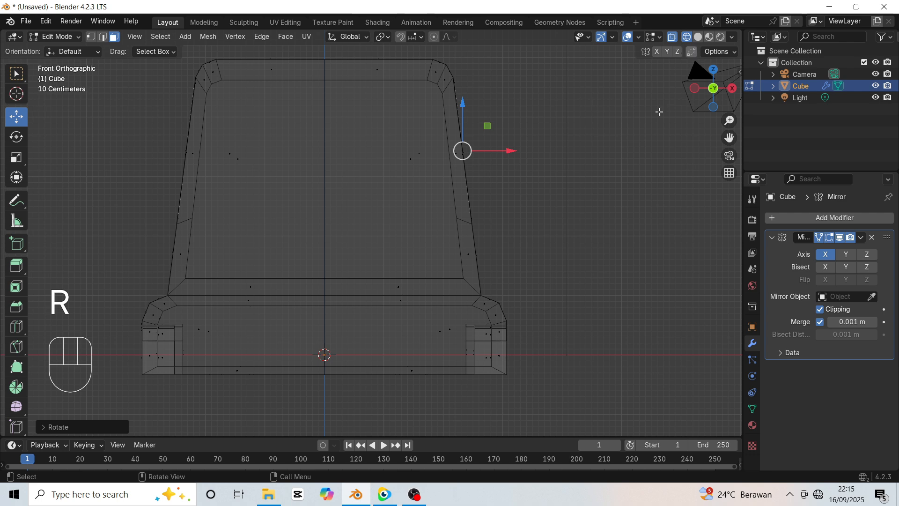
{"action": "key", "text": "z"}
{"action": "left_click", "coordinate": [712, 141]}
- Adjust the depth of the recessed face at the front of the vehicle body along Y
{"action": "scroll", "coordinate": [656, 210], "scroll_direction": "down", "scroll_amount": 2}
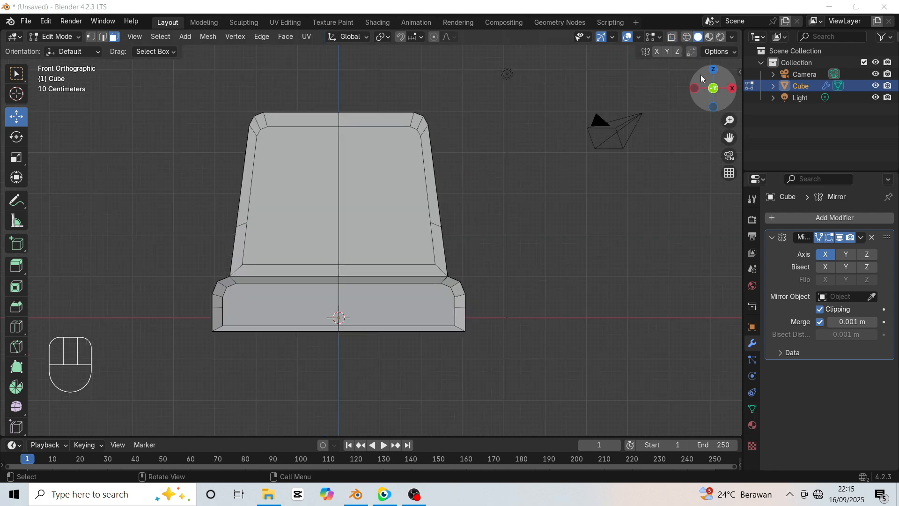
{"action": "left_click_drag", "start_coordinate": [710, 90], "coordinate": [667, 92]}
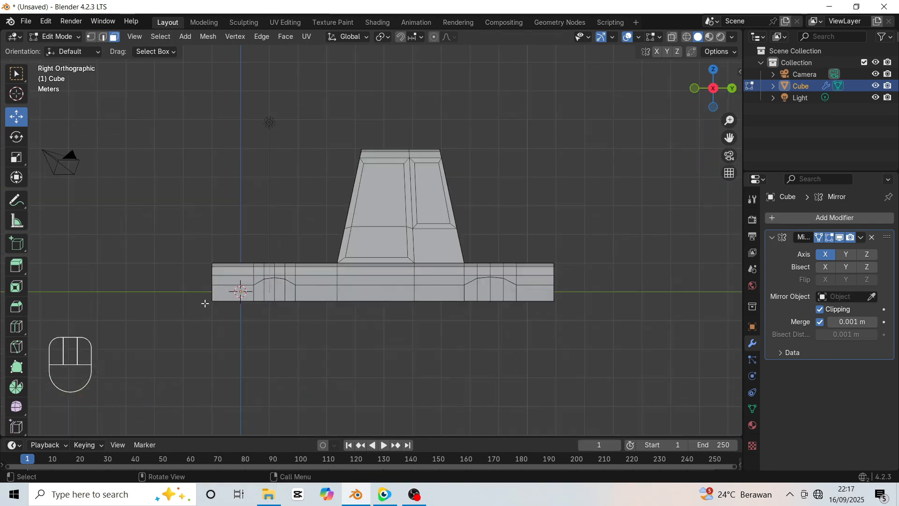
{"action": "left_click_drag", "start_coordinate": [712, 90], "coordinate": [687, 89]}
{"action": "left_click", "coordinate": [247, 310]}
{"action": "mouse_move", "coordinate": [310, 304]}
{"action": "left_mouse_down"}
{"action": "mouse_move", "coordinate": [301, 305]}
{"action": "mouse_move", "coordinate": [312, 309]}
{"action": "left_mouse_up"}
- Extrude the cabin's front window face inward along Y by about 0.05 m, using wireframe shading for the side view
{"action": "left_click", "coordinate": [359, 218]}
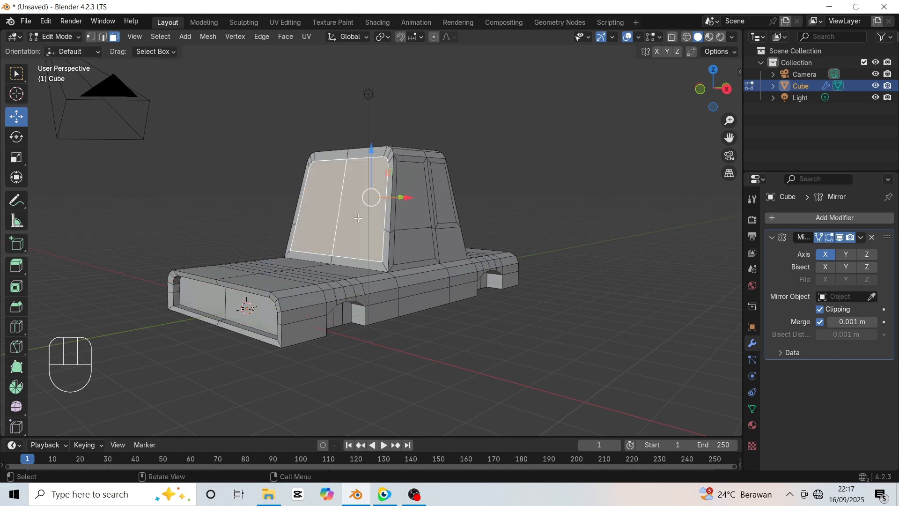
{"action": "key", "text": "KP_3"}
{"action": "key", "text": "z"}
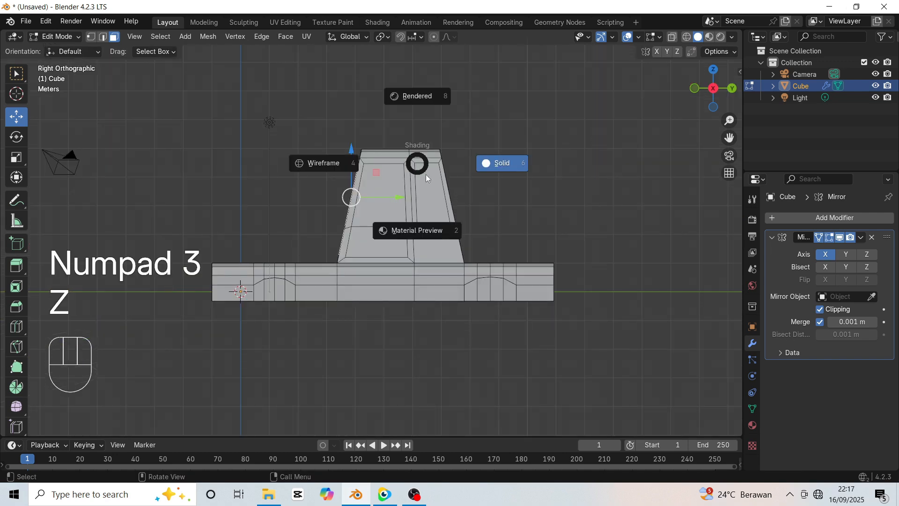
{"action": "left_click", "coordinate": [325, 161]}
{"action": "scroll", "coordinate": [364, 176], "scroll_direction": "up", "scroll_amount": 3}
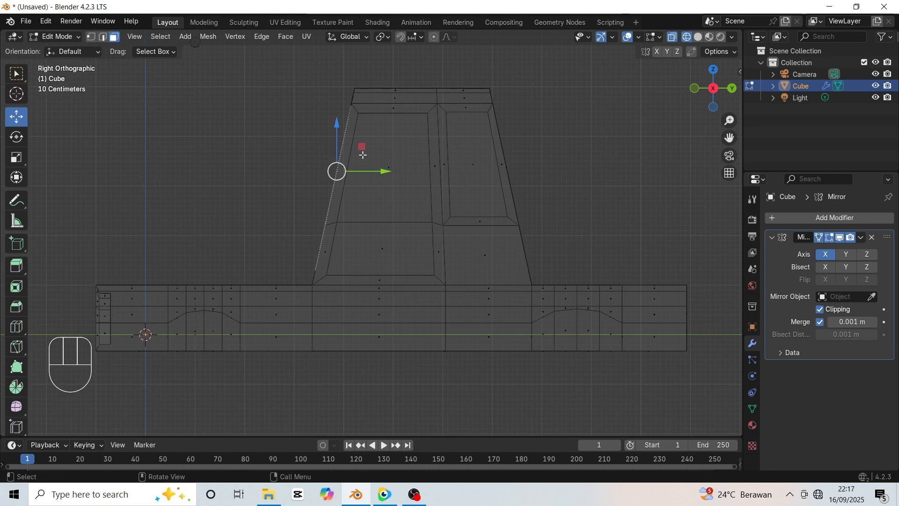
{"action": "scroll", "coordinate": [429, 142], "scroll_direction": "up", "scroll_amount": 1}
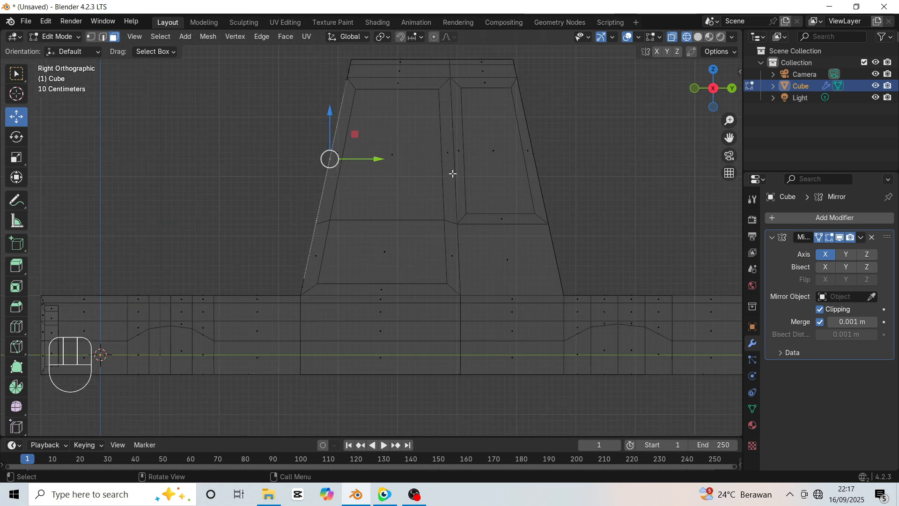
{"action": "key", "text": "e"}
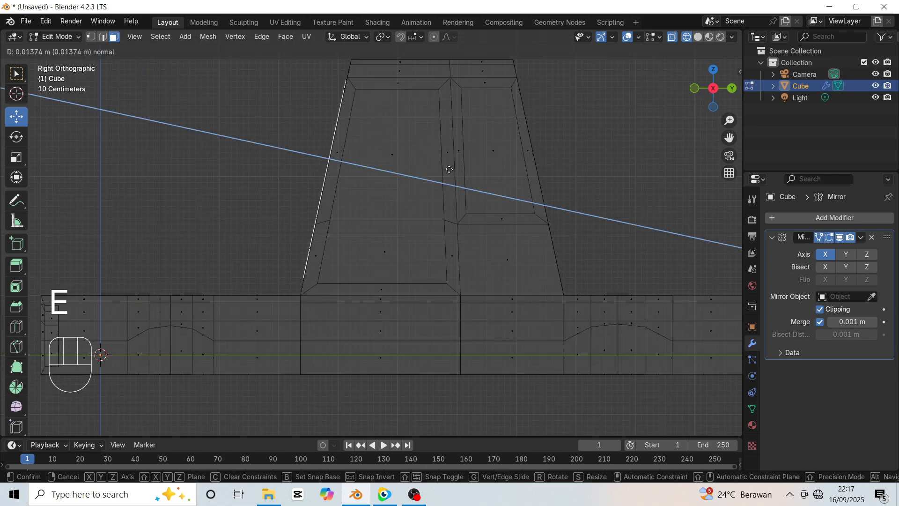
{"action": "key", "text": "y"}
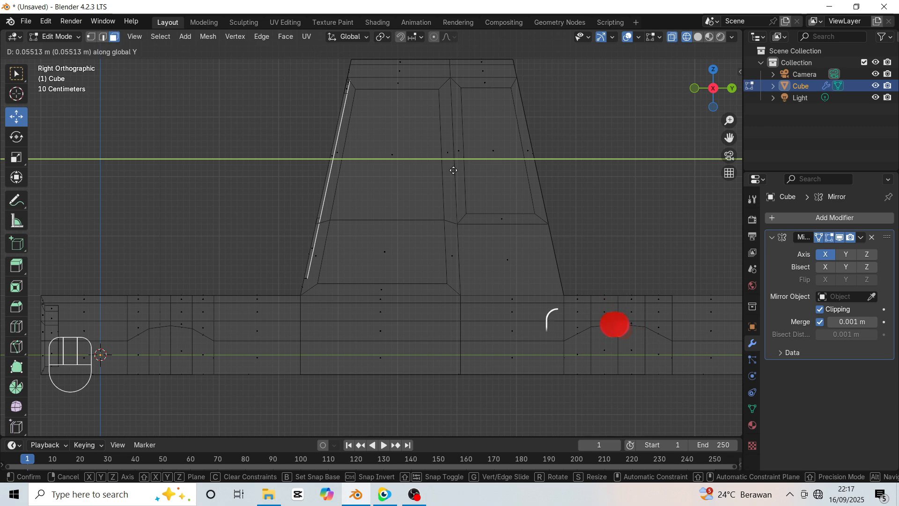
{"action": "left_click", "coordinate": [451, 170]}
{"action": "key", "text": "z"}
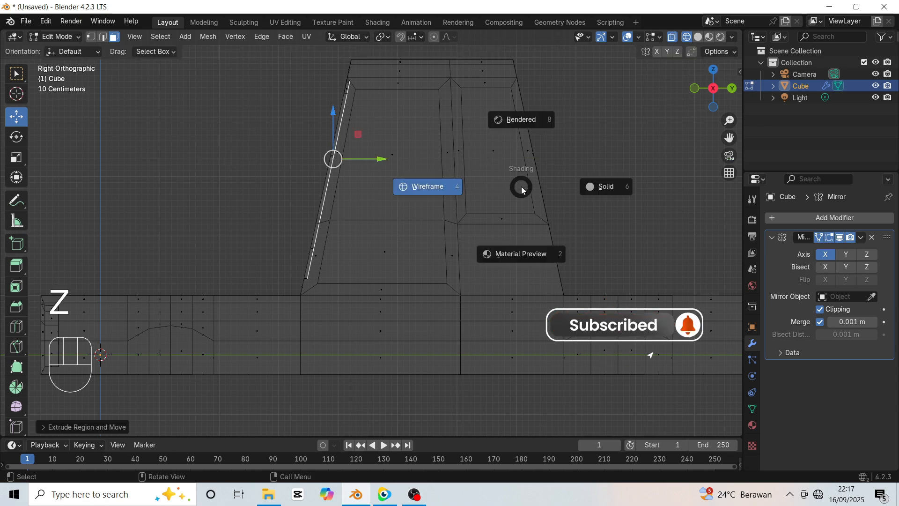
{"action": "left_click", "coordinate": [612, 187]}
- Push the recessed front window slightly deeper along Y and clear the selection
{"action": "mouse_move", "coordinate": [713, 89]}
{"action": "left_mouse_down"}
{"action": "mouse_move", "coordinate": [690, 96]}
{"action": "mouse_move", "coordinate": [776, 131]}
{"action": "left_mouse_up"}
{"action": "left_click_drag", "start_coordinate": [393, 157], "coordinate": [388, 156]}
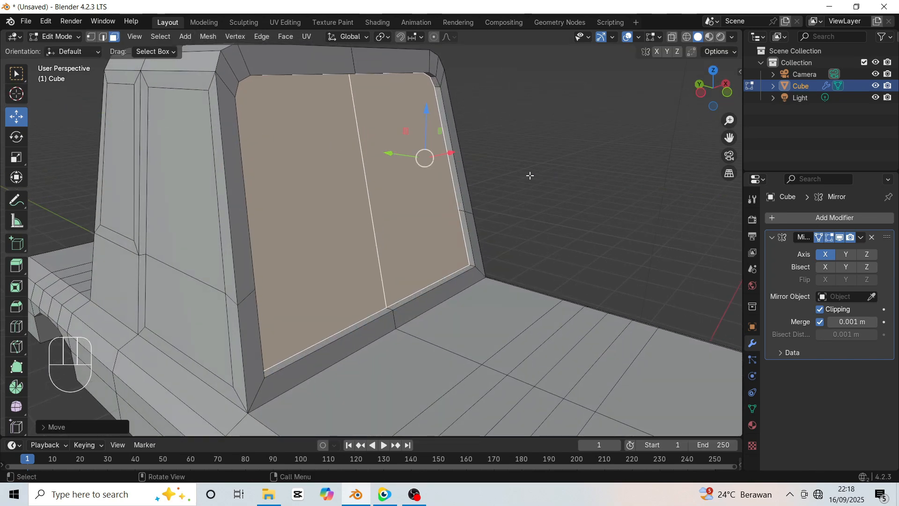
{"action": "left_click", "coordinate": [538, 172]}
- Extrude the cabin's two upper side window faces inward along X by about -0.134 m
{"action": "left_click_drag", "start_coordinate": [716, 109], "coordinate": [688, 102]}
{"action": "left_click", "coordinate": [435, 152]}
{"action": "left_click", "coordinate": [533, 144], "text": "shift"}
{"action": "key", "text": "KP_1"}
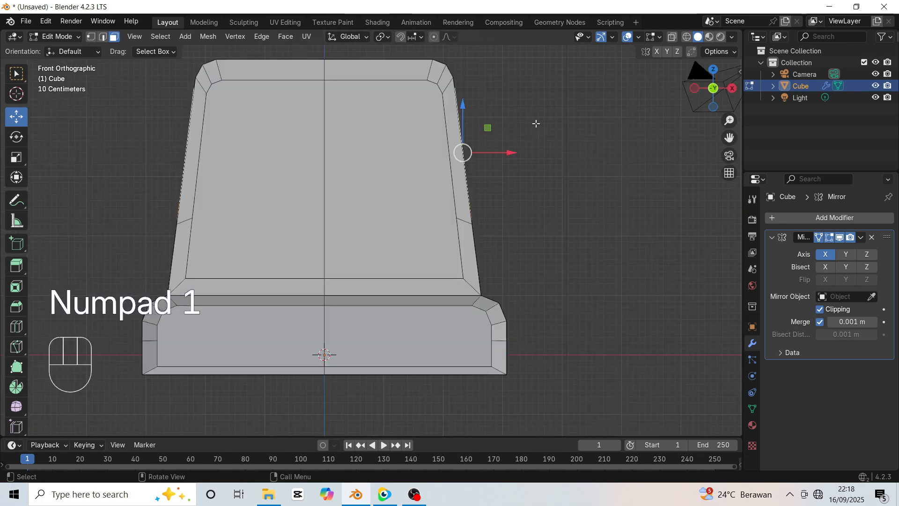
{"action": "key", "text": "z"}
{"action": "key", "text": "z"}
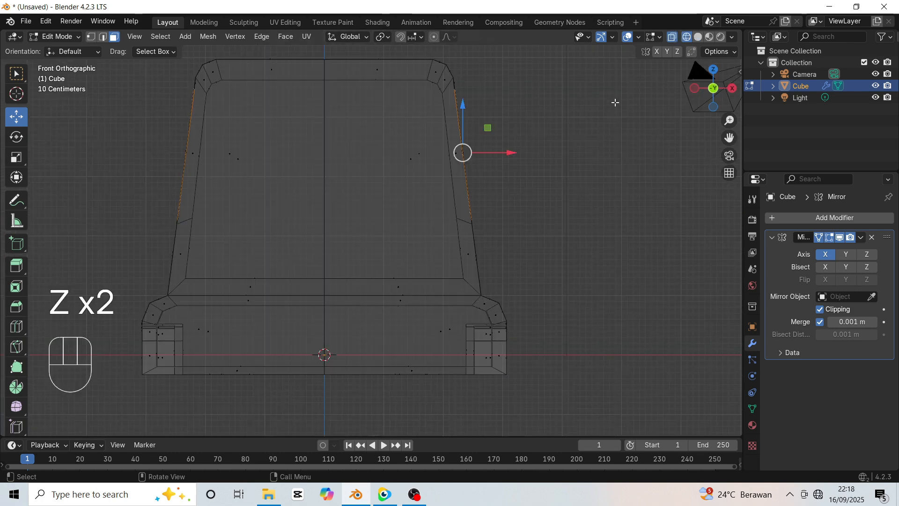
{"action": "key", "text": "z"}
{"action": "left_click", "coordinate": [536, 101]}
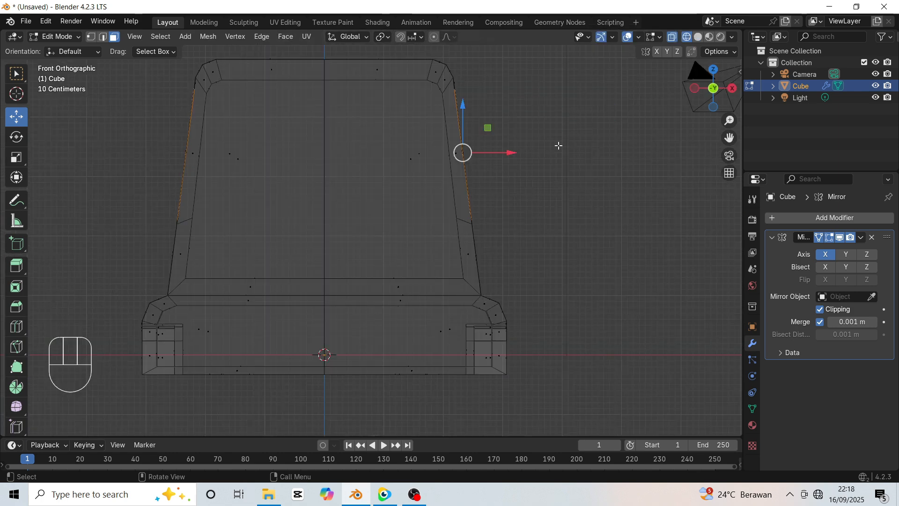
{"action": "key", "text": "e"}
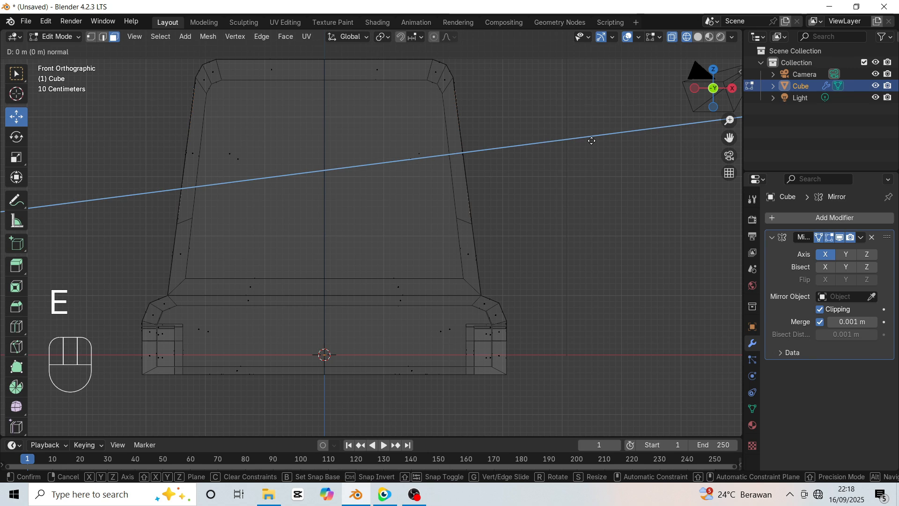
{"action": "key", "text": "x"}
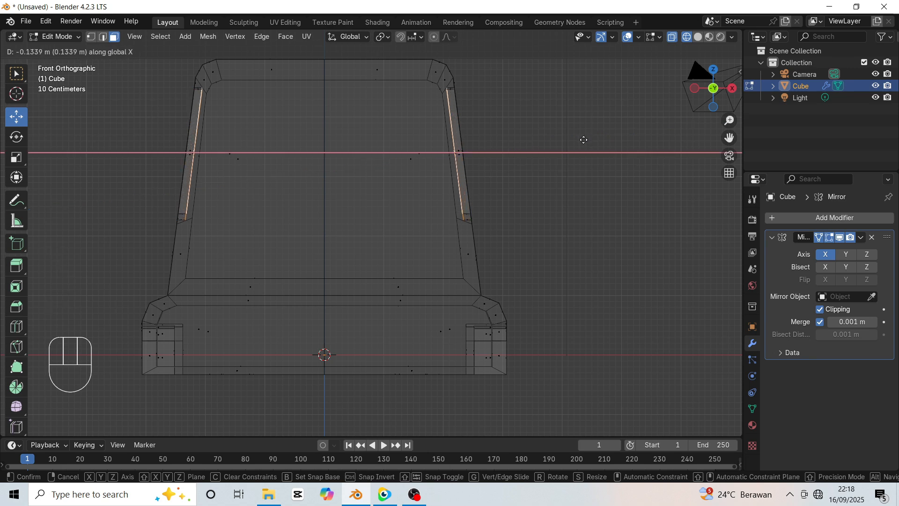
{"action": "left_click", "coordinate": [584, 139]}
{"action": "key", "text": "z"}
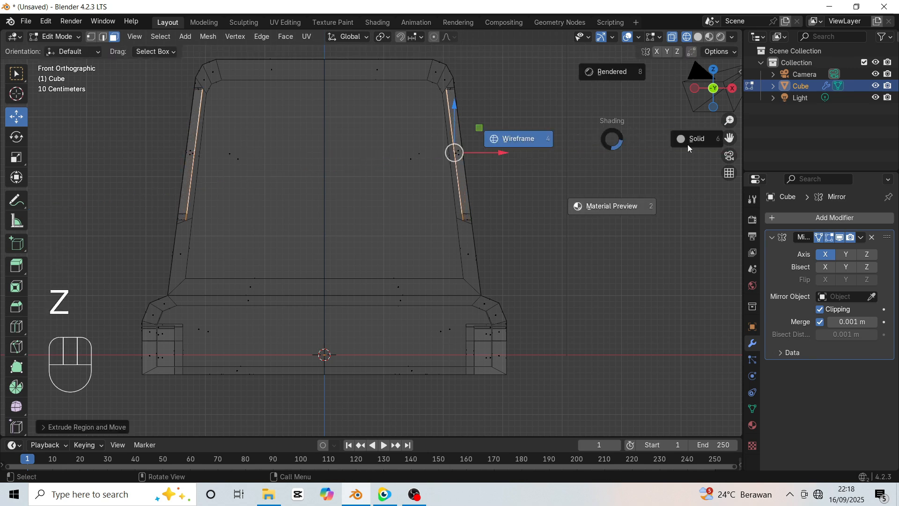
- Return to solid shading and leave mesh editing of the vehicle body with the body deselected
{"action": "left_click", "coordinate": [687, 145]}
{"action": "left_click_drag", "start_coordinate": [702, 100], "coordinate": [658, 151]}
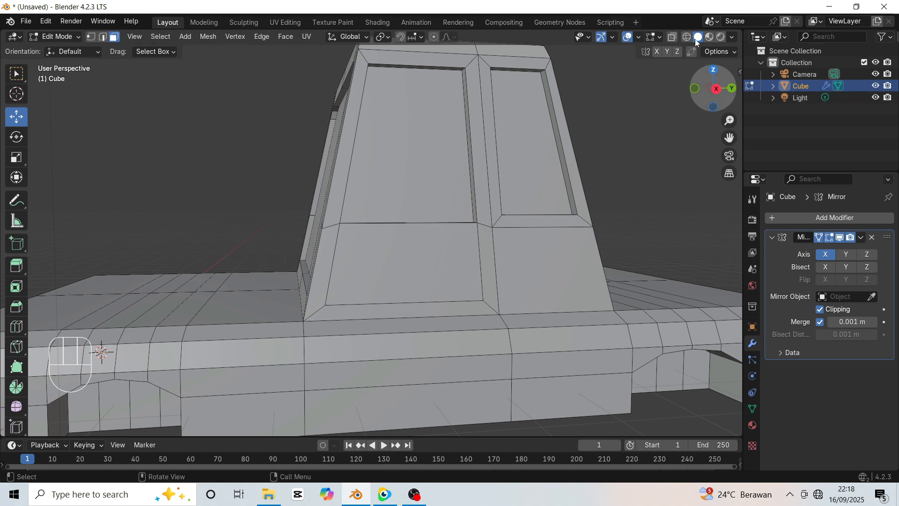
{"action": "scroll", "coordinate": [452, 203], "scroll_direction": "down", "scroll_amount": 3}
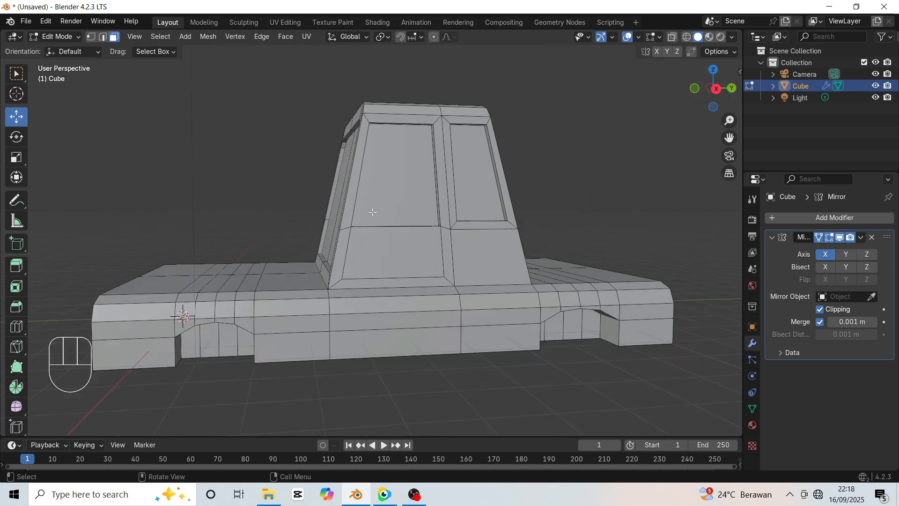
{"action": "key", "text": "KP_1"}
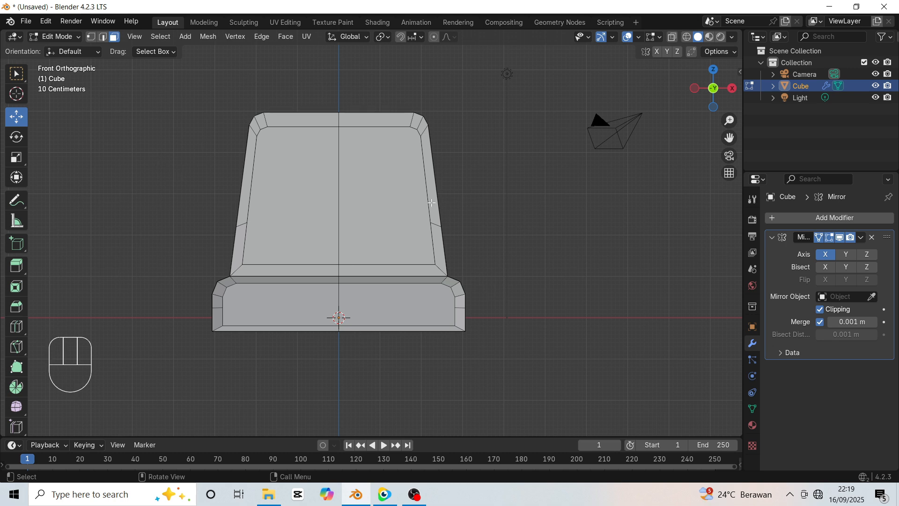
{"action": "key", "text": "Tab"}
{"action": "left_click", "coordinate": [519, 195]}
{"action": "left_click_drag", "start_coordinate": [706, 99], "coordinate": [665, 103]}
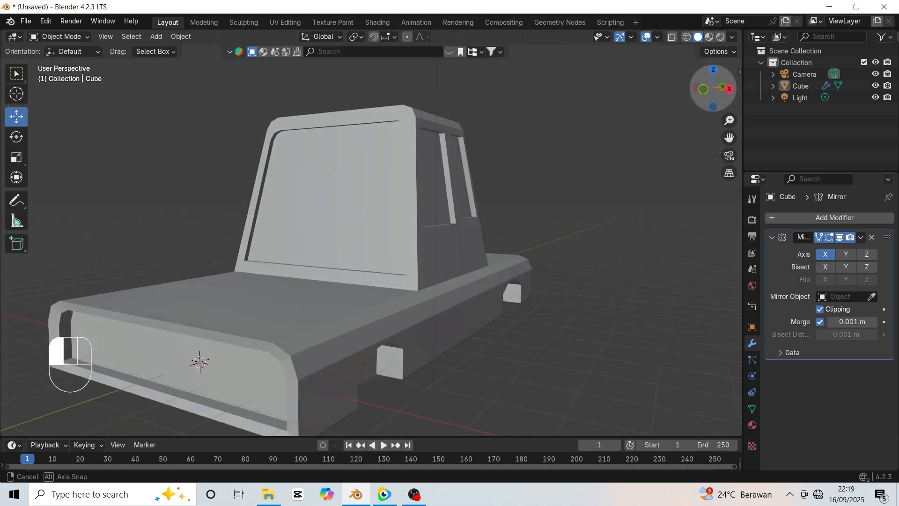
- Add a circle mesh and rotate it 90° about the Y axis as the base of a wheel
{"action": "scroll", "coordinate": [431, 229], "scroll_direction": "down", "scroll_amount": 3}
{"action": "key", "text": "shift+a"}
{"action": "mouse_move", "coordinate": [364, 255]}
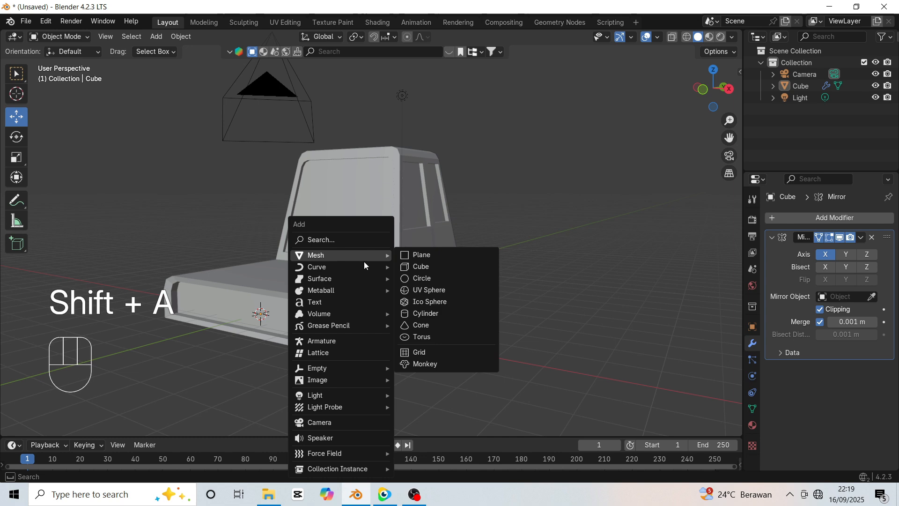
{"action": "left_click", "coordinate": [421, 278]}
{"action": "key", "text": "r"}
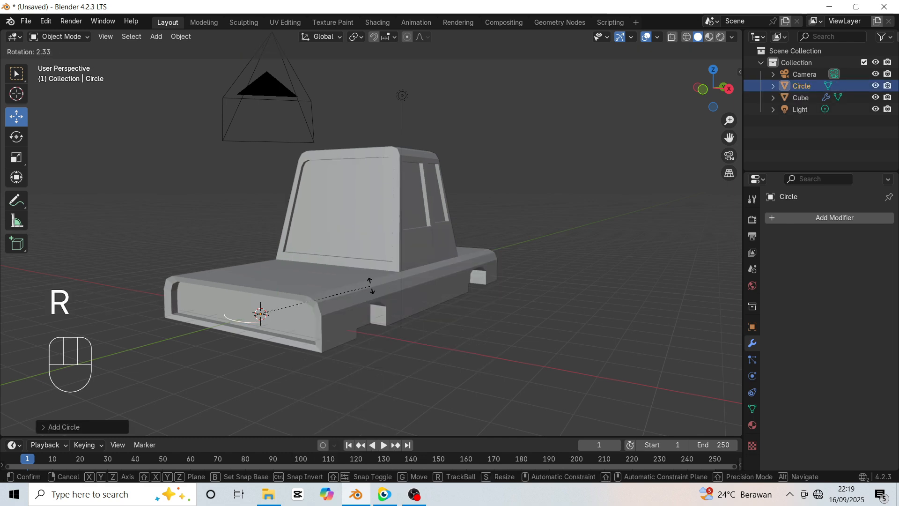
{"action": "key", "text": "y"}
{"action": "key", "text": "KP_9"}
{"action": "key", "text": "KP_0"}
{"action": "left_click", "coordinate": [370, 284]}
- Move the circle along X to just outside the vehicle's side and raise it slightly along Z
{"action": "key", "text": "KP_1"}
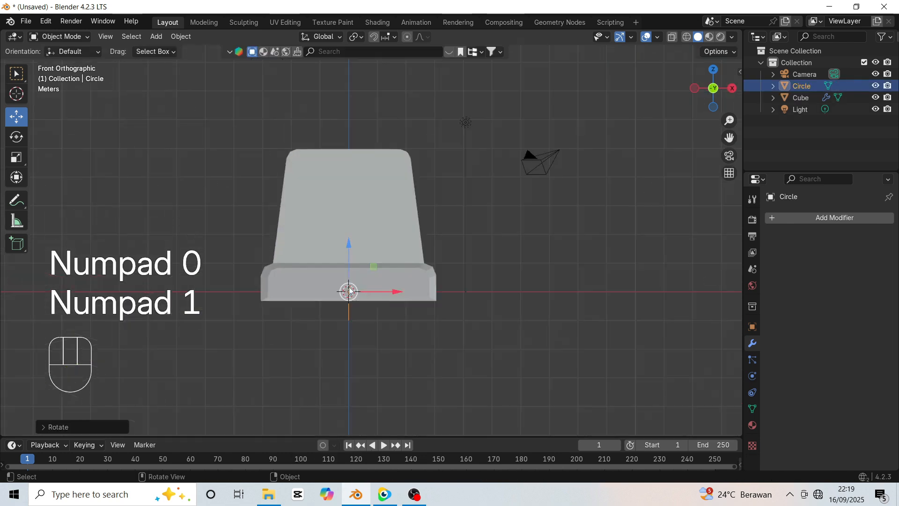
{"action": "left_click_drag", "start_coordinate": [398, 292], "coordinate": [533, 307]}
{"action": "left_click_drag", "start_coordinate": [469, 244], "coordinate": [480, 187]}
{"action": "scroll", "coordinate": [562, 291], "scroll_direction": "up", "scroll_amount": 1}
- Extrude the circle's edge loop outward along X to give the tyre its width
{"action": "key", "text": "ctrl+Tab"}
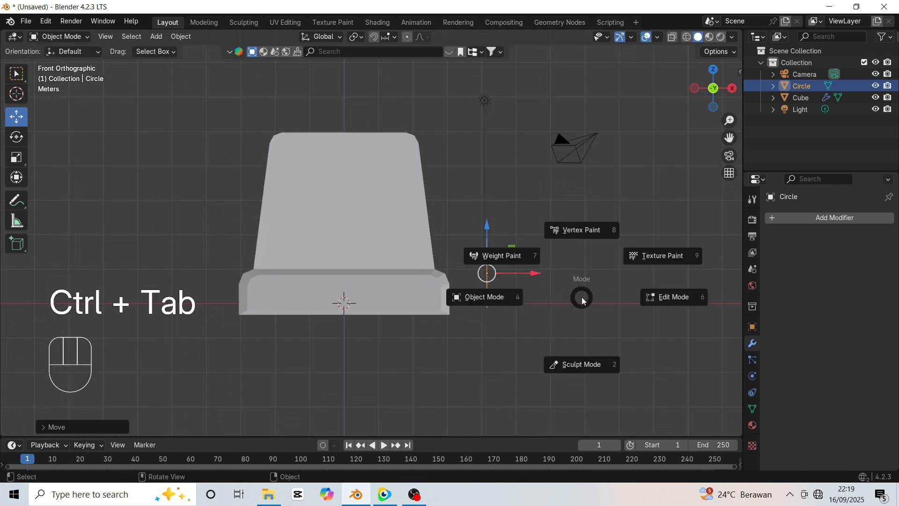
{"action": "left_click", "coordinate": [664, 299]}
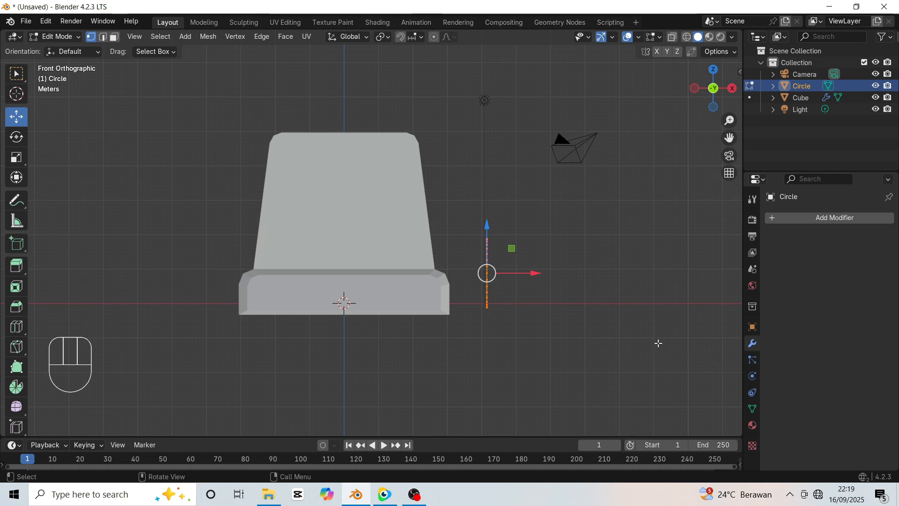
{"action": "key", "text": "e"}
{"action": "key", "text": "x"}
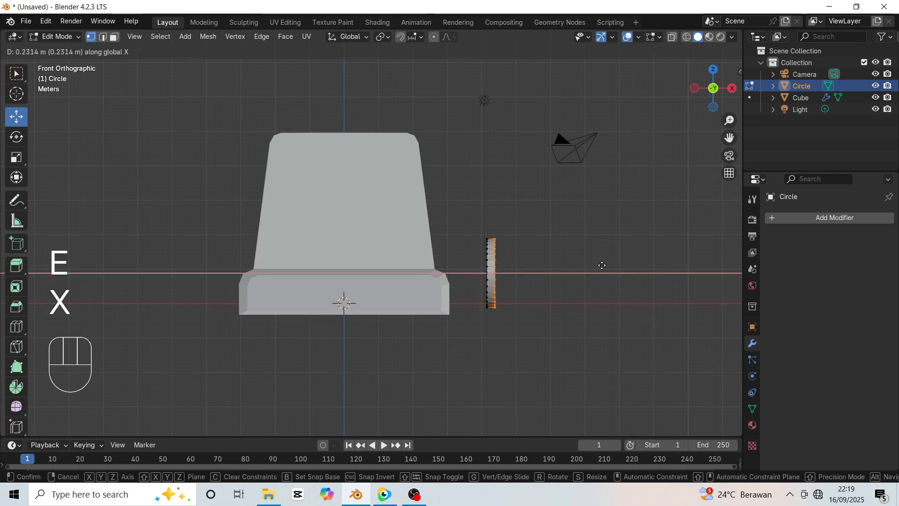
{"action": "left_click", "coordinate": [614, 261]}
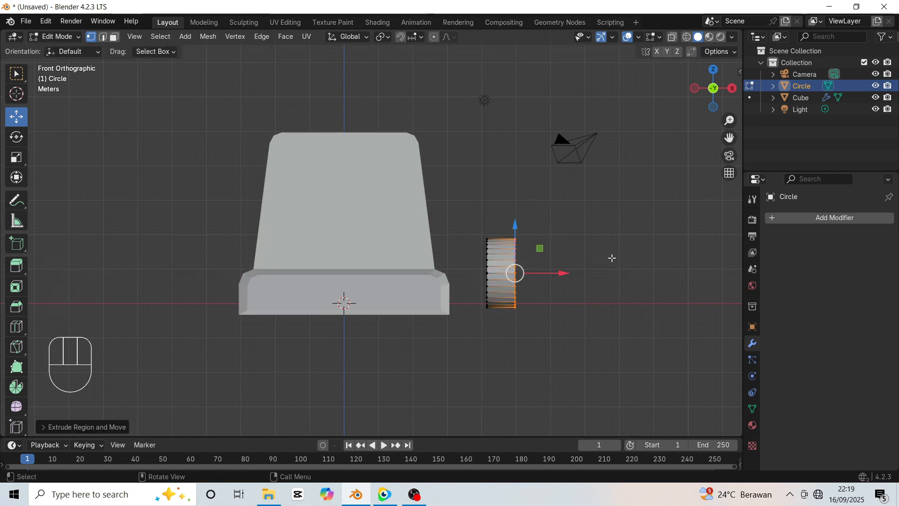
- Extrude the tyre's outer edge loop and scale it inward to about 0.65 to form the sidewall
{"action": "key", "text": "KP_3"}
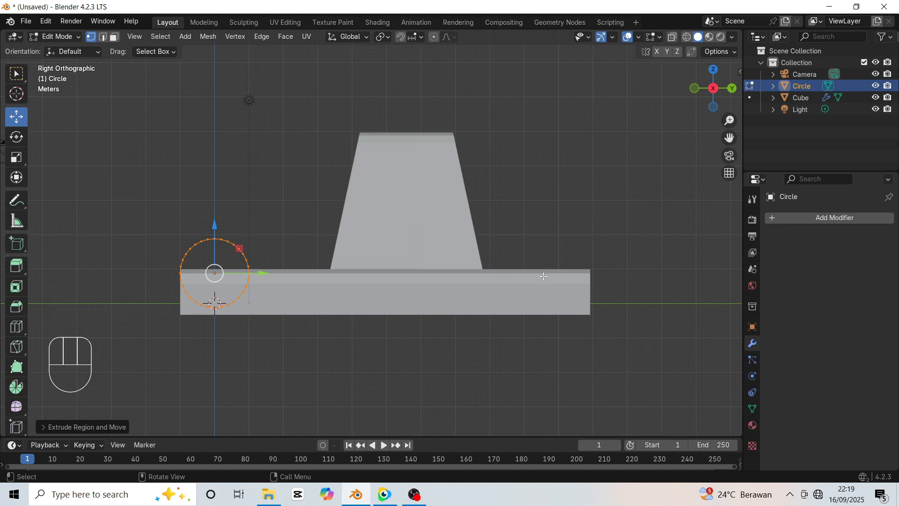
{"action": "key", "text": "e"}
{"action": "key", "text": "s"}
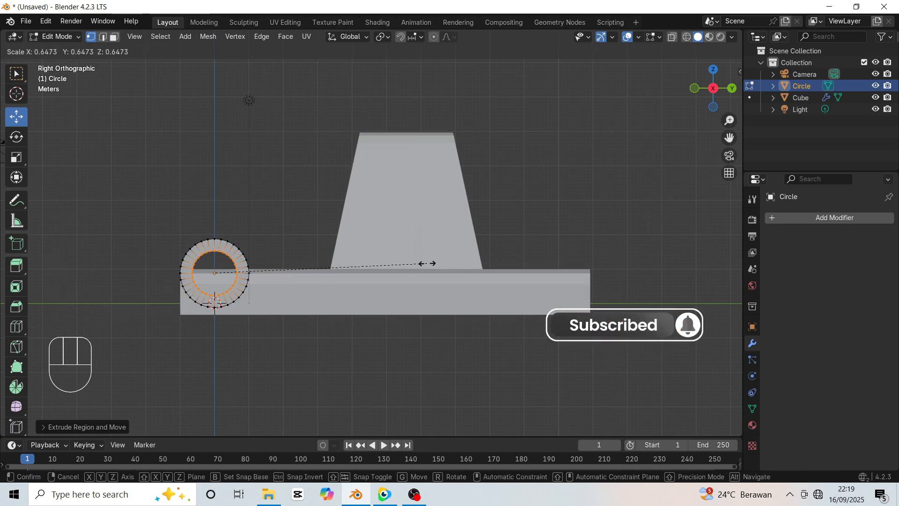
{"action": "left_click", "coordinate": [427, 263]}
{"action": "scroll", "coordinate": [262, 245], "scroll_direction": "up", "scroll_amount": 3}
{"action": "left_click_drag", "start_coordinate": [729, 138], "coordinate": [898, 25]}
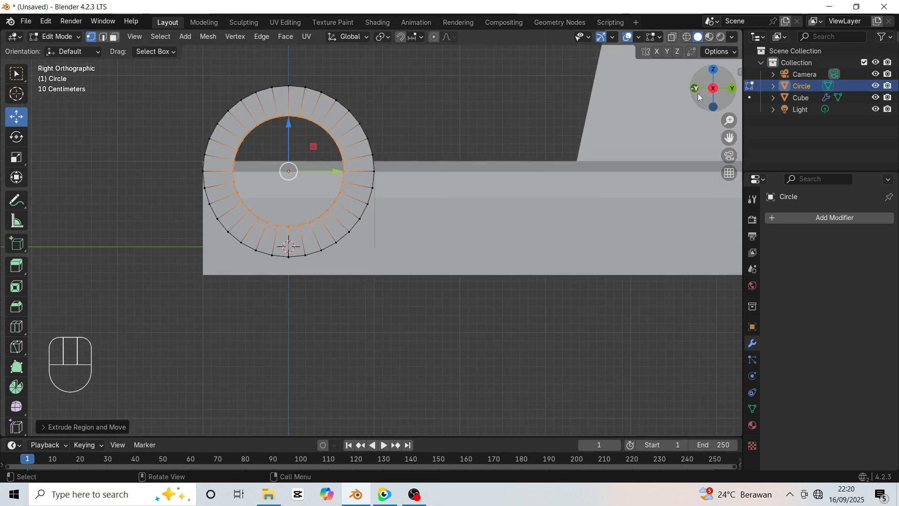
{"action": "left_click_drag", "start_coordinate": [709, 86], "coordinate": [593, 225]}
{"action": "scroll", "coordinate": [557, 229], "scroll_direction": "down", "scroll_amount": 4}
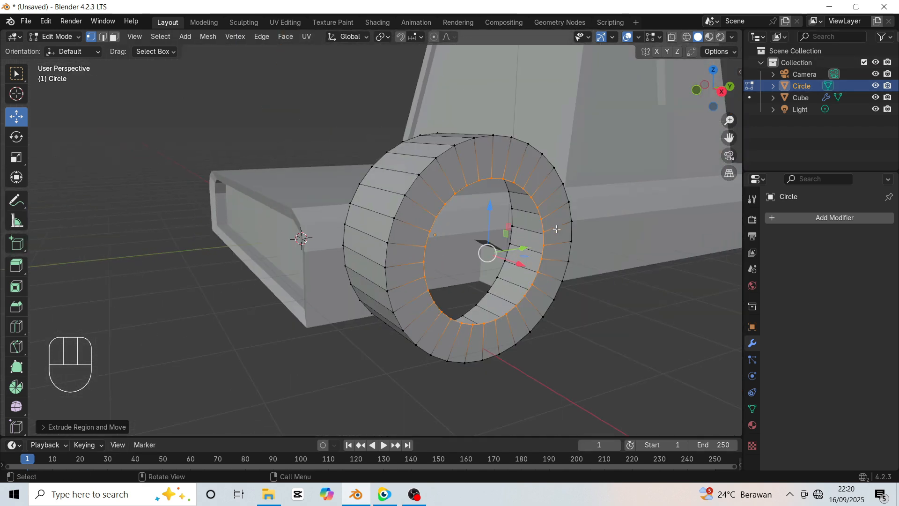
- Extrude the sidewall's inner loop inward along X, and extrude it again scaled to about 0.69 as the rim face
{"action": "key", "text": "e"}
{"action": "right_click", "coordinate": [576, 256]}
{"action": "left_click_drag", "start_coordinate": [517, 263], "coordinate": [506, 257]}
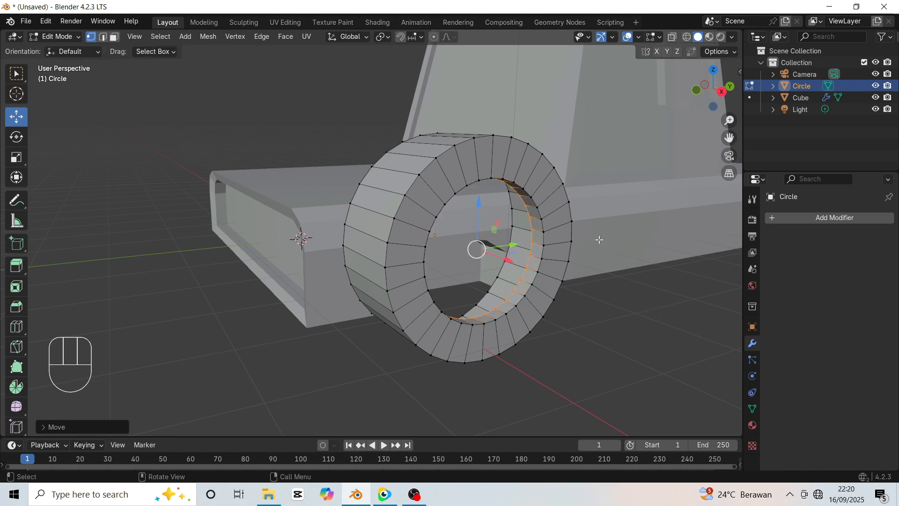
{"action": "key", "text": "e"}
{"action": "key", "text": "s"}
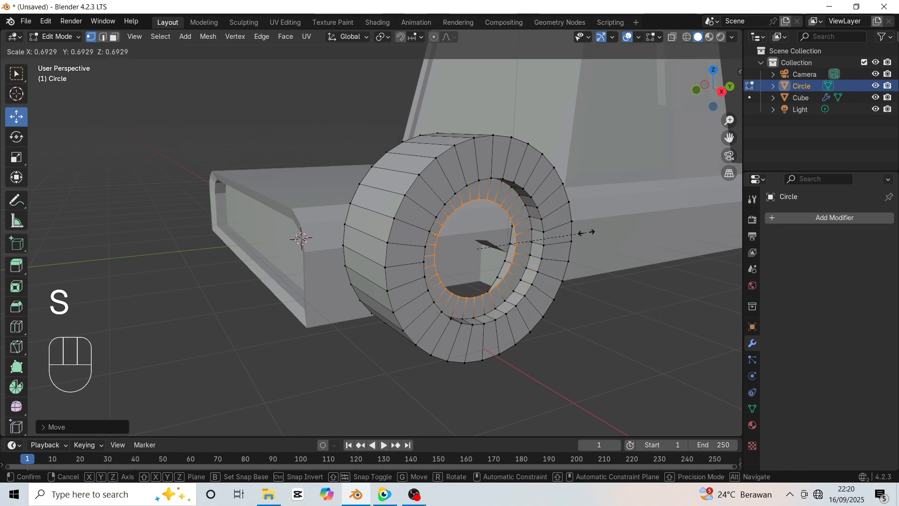
{"action": "left_click", "coordinate": [584, 233]}
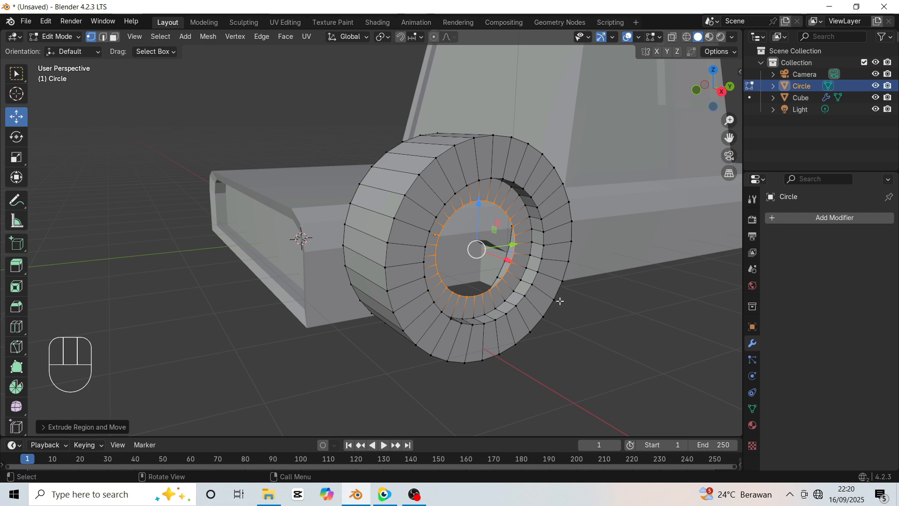
- Extrude the rim's inner loop outward along X by about 0.1 m to raise the hub
{"action": "key", "text": "KP_3"}
{"action": "middle_click_drag", "start_coordinate": [587, 235], "coordinate": [351, 280]}
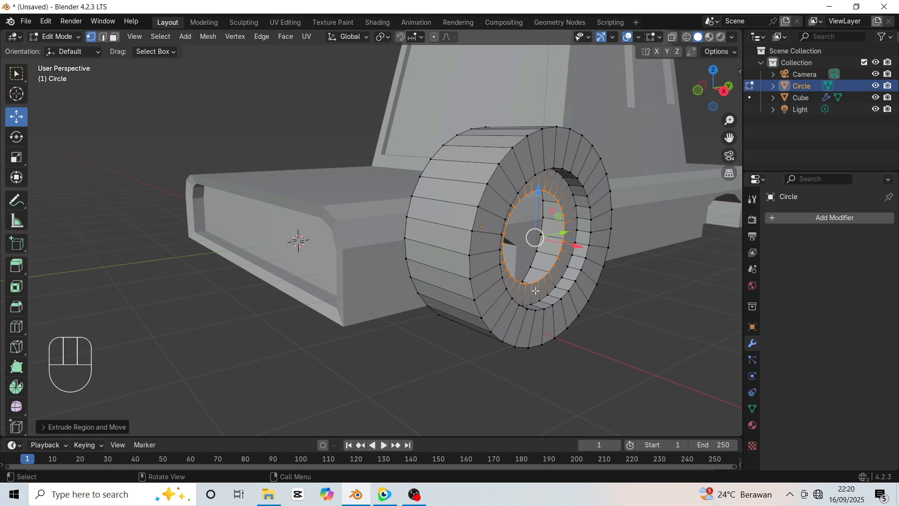
{"action": "key", "text": "e"}
{"action": "key", "text": "x"}
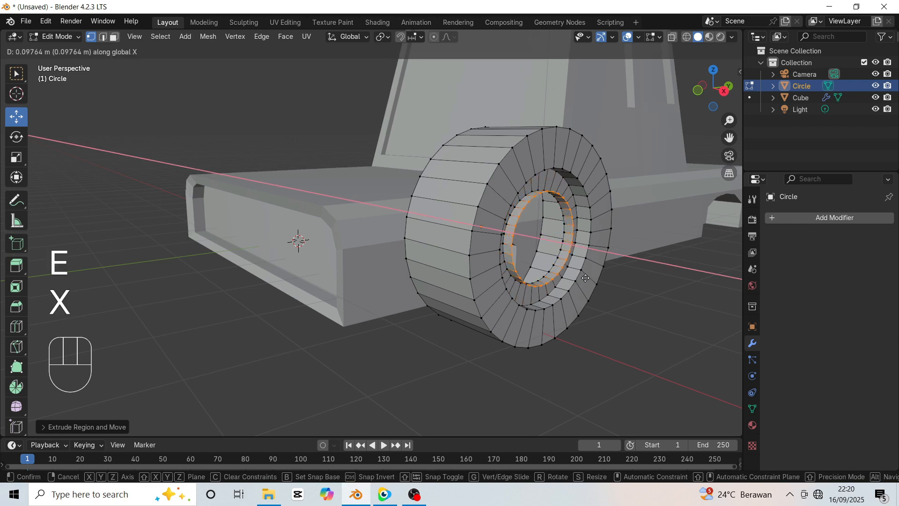
{"action": "left_click", "coordinate": [591, 282]}
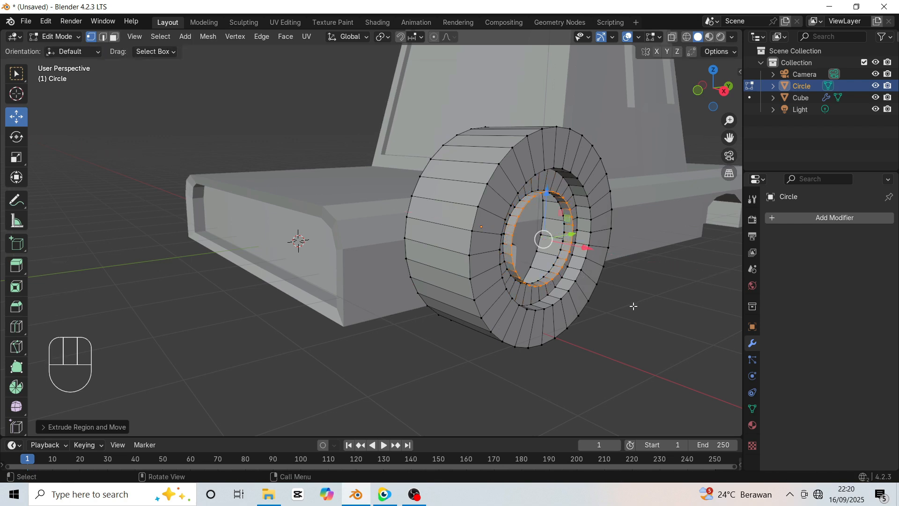
- Extrude the raised hub's edge loop inward twice by scaling to form two concentric rings
{"action": "key", "text": "e"}
{"action": "key", "text": "s"}
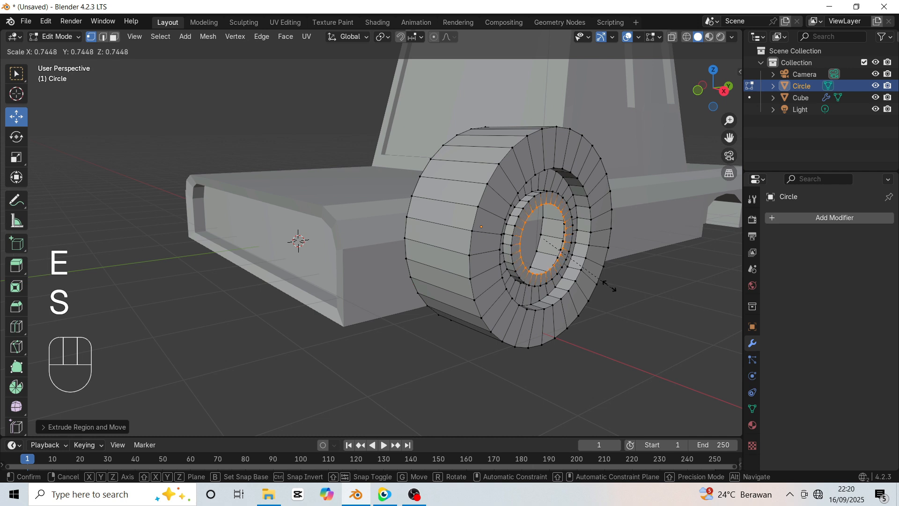
{"action": "left_click", "coordinate": [593, 272]}
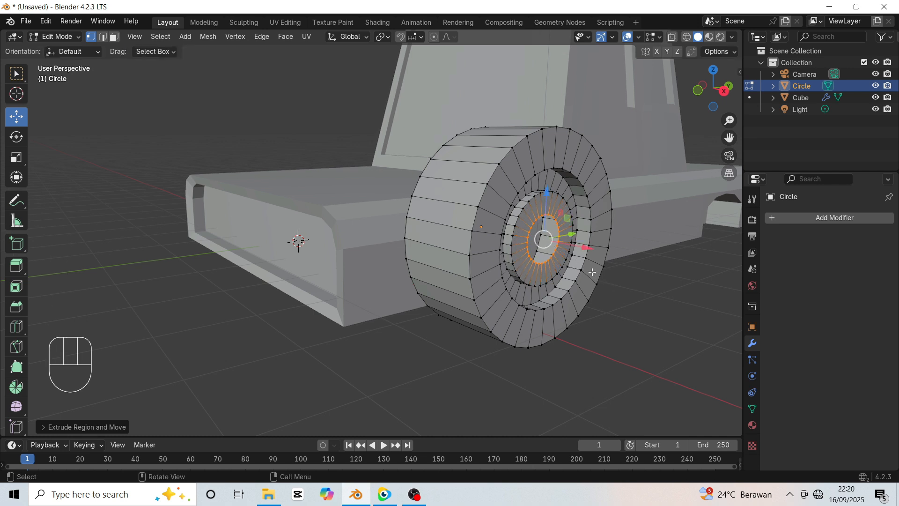
{"action": "key", "text": "e"}
{"action": "key", "text": "s"}
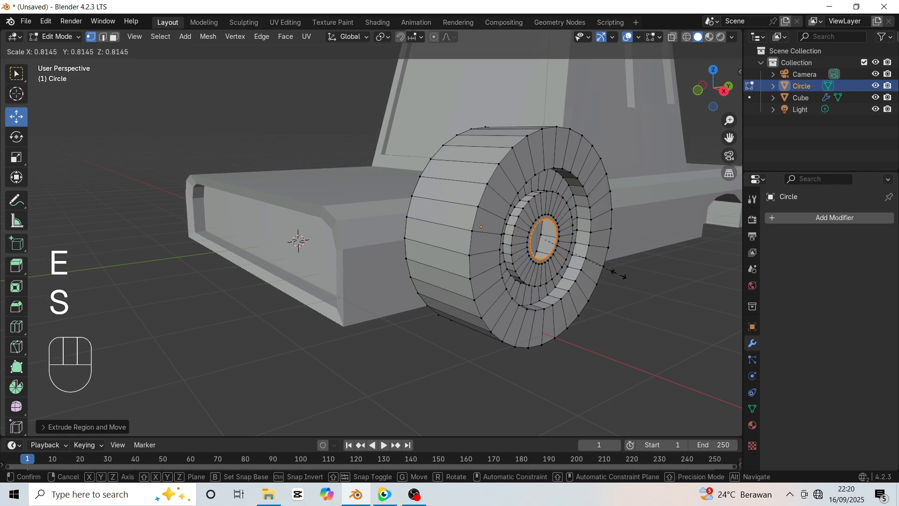
{"action": "left_click", "coordinate": [609, 270]}
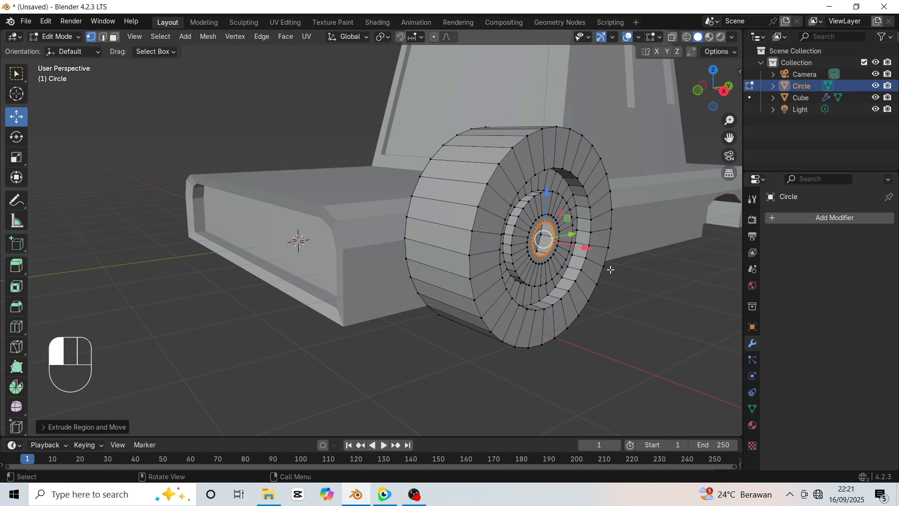
- Push the hub's innermost loop inward along X, extrude it scaled down to a small ring, and fill the hole
{"action": "left_click_drag", "start_coordinate": [582, 249], "coordinate": [578, 244]}
{"action": "key", "text": "e"}
{"action": "key", "text": "s"}
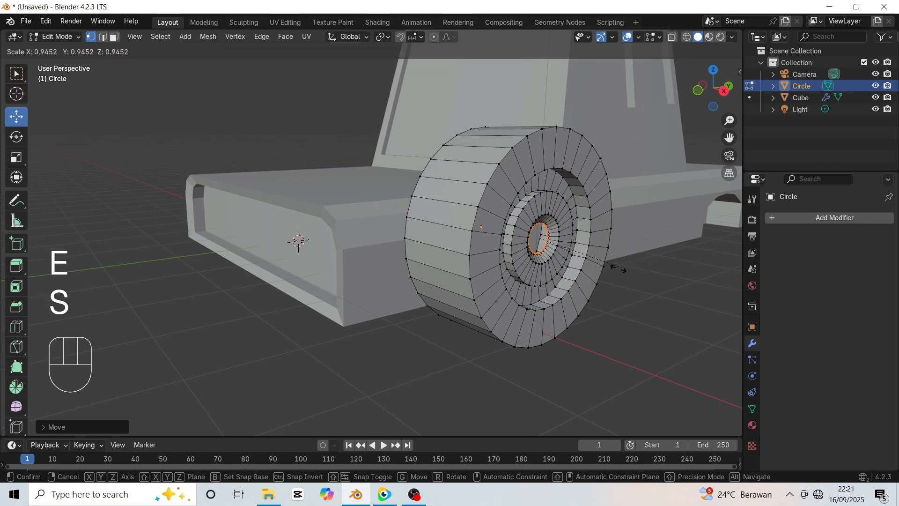
{"action": "left_click", "coordinate": [573, 247]}
{"action": "key", "text": "f"}
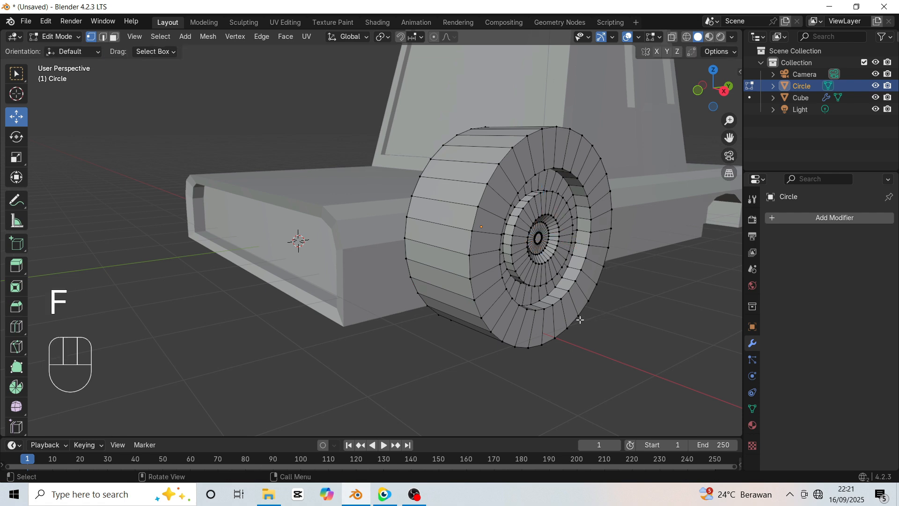
- Shade the finished wheel smooth in Object Mode and add a Subdivision Surface modifier to it
{"action": "key", "text": "Tab"}
{"action": "middle_click_drag", "start_coordinate": [555, 290], "coordinate": [537, 235]}
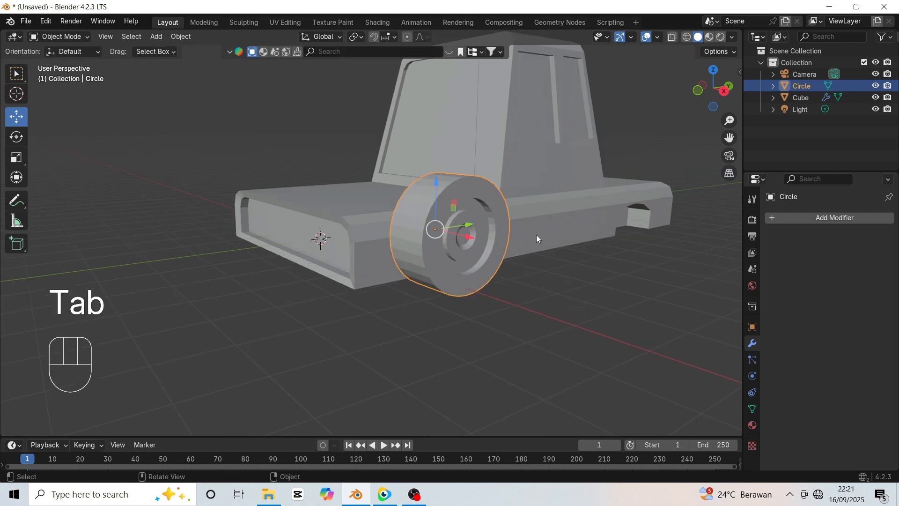
{"action": "right_click", "coordinate": [479, 188]}
{"action": "left_click", "coordinate": [436, 138]}
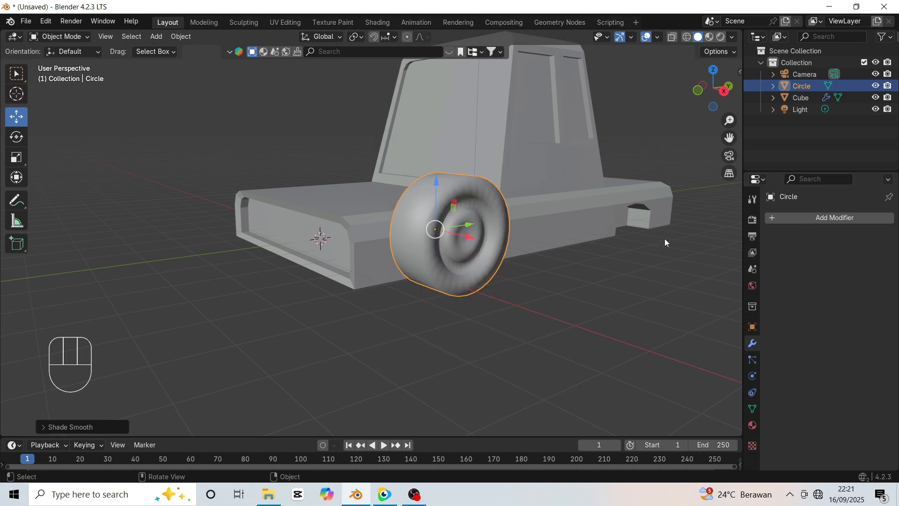
{"action": "left_click", "coordinate": [794, 219]}
{"action": "mouse_move", "coordinate": [749, 219]}
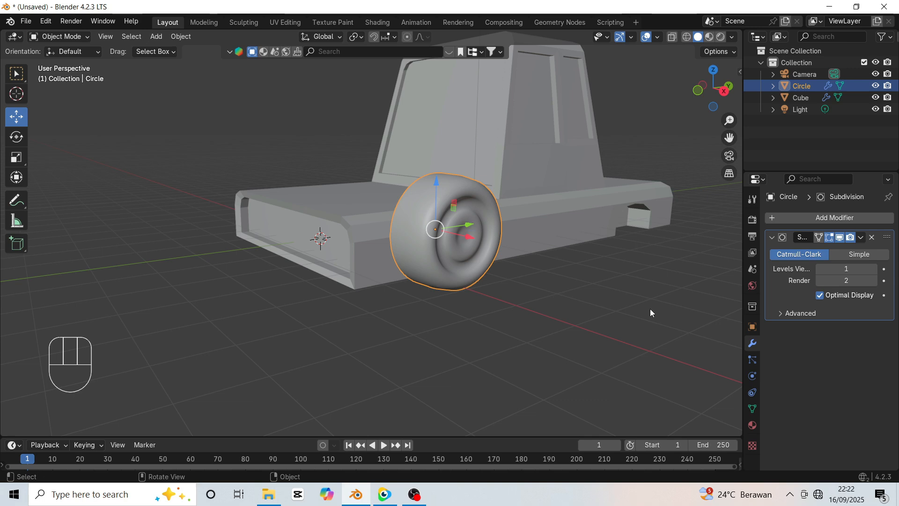
- Add a loop cut around the tyre's sidewall and slide it close to the outer edge to sharpen it
{"action": "key", "text": "Tab"}
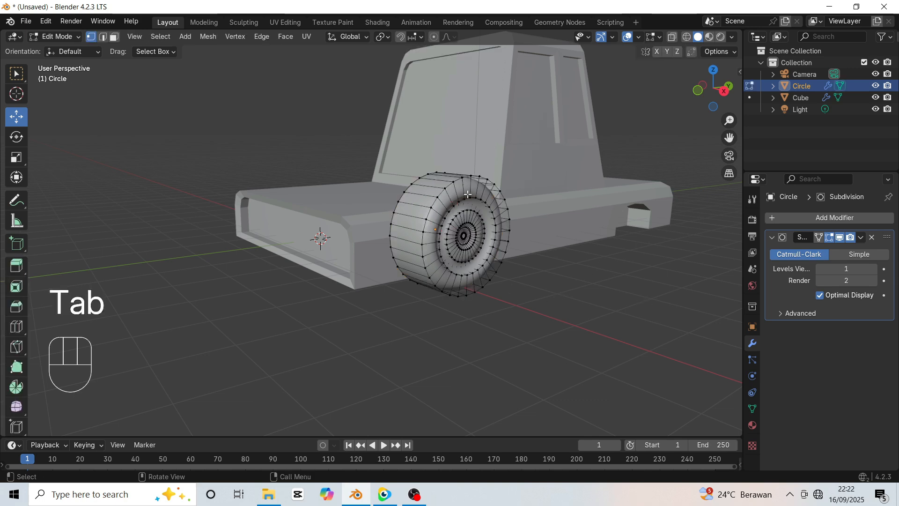
{"action": "scroll", "coordinate": [550, 151], "scroll_direction": "up", "scroll_amount": 5}
{"action": "key", "text": "ctrl+r"}
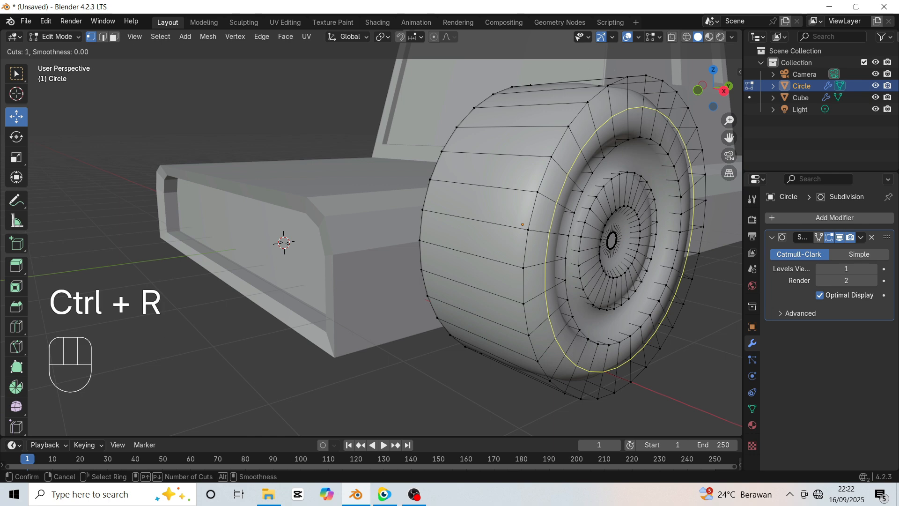
{"action": "left_click", "coordinate": [594, 122]}
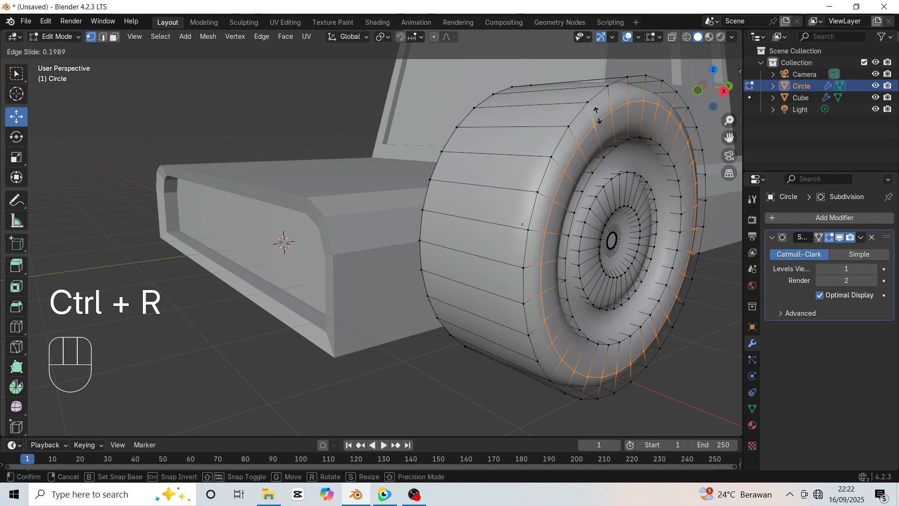
{"action": "left_click", "coordinate": [609, 92]}
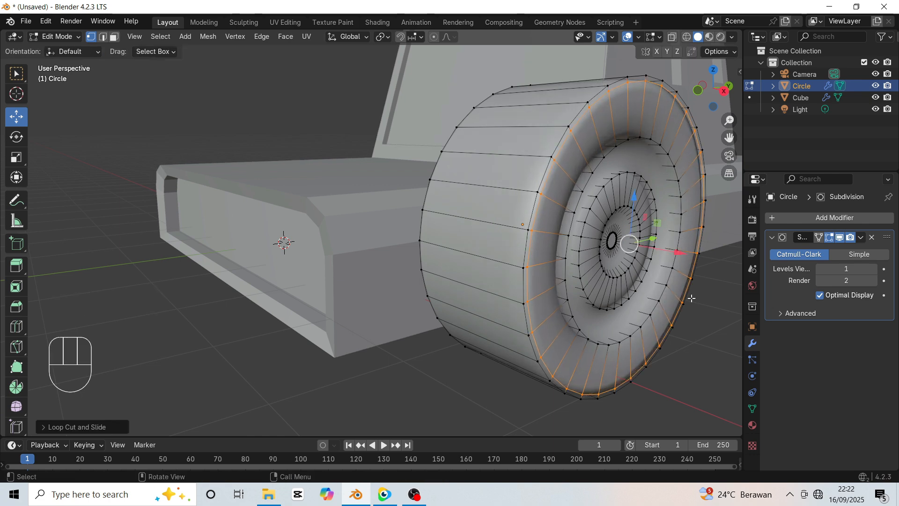
- Add a loop cut around the wheel's inner sidewall and slide it towards the rim opening to sharpen that edge
{"action": "left_click", "coordinate": [703, 72]}
{"action": "left_click_drag", "start_coordinate": [712, 107], "coordinate": [591, 123]}
{"action": "key", "text": "ctrl+r"}
{"action": "left_click", "coordinate": [592, 121]}
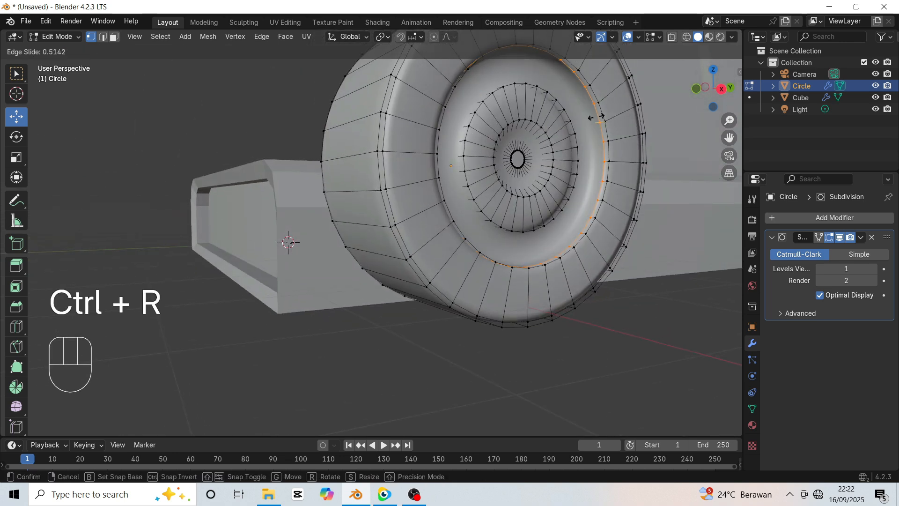
{"action": "left_click", "coordinate": [597, 117]}
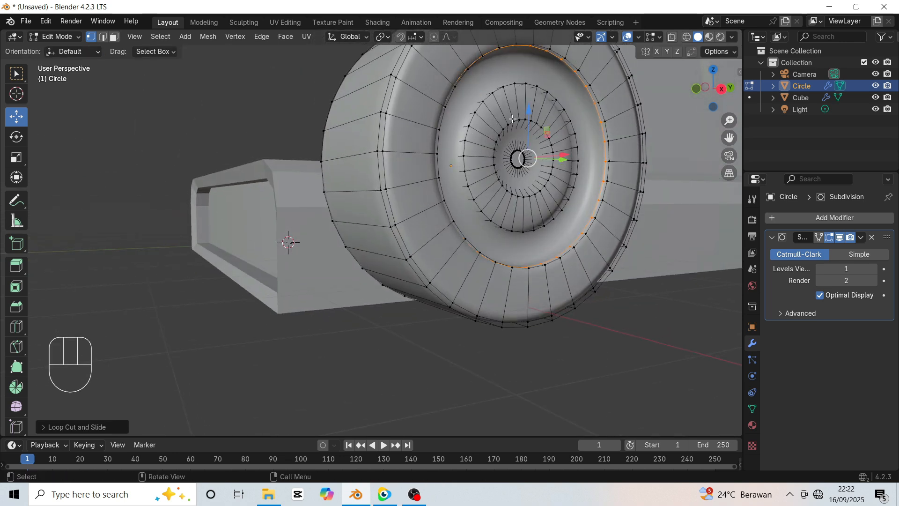
- Add loop cuts around the recessed rim and the raised hub, slide each against its neighbouring edge, and return to Object Mode
{"action": "key", "text": "ctrl+r"}
{"action": "left_click", "coordinate": [476, 87]}
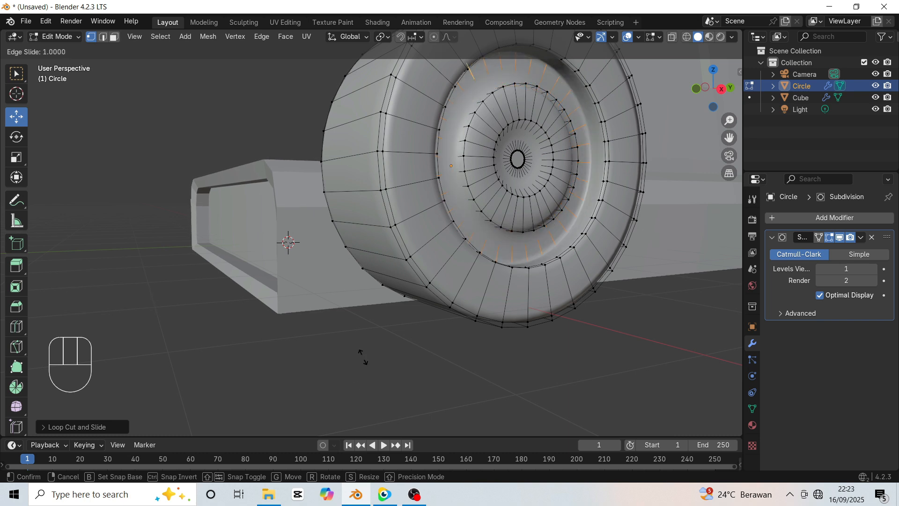
{"action": "left_click", "coordinate": [381, 354]}
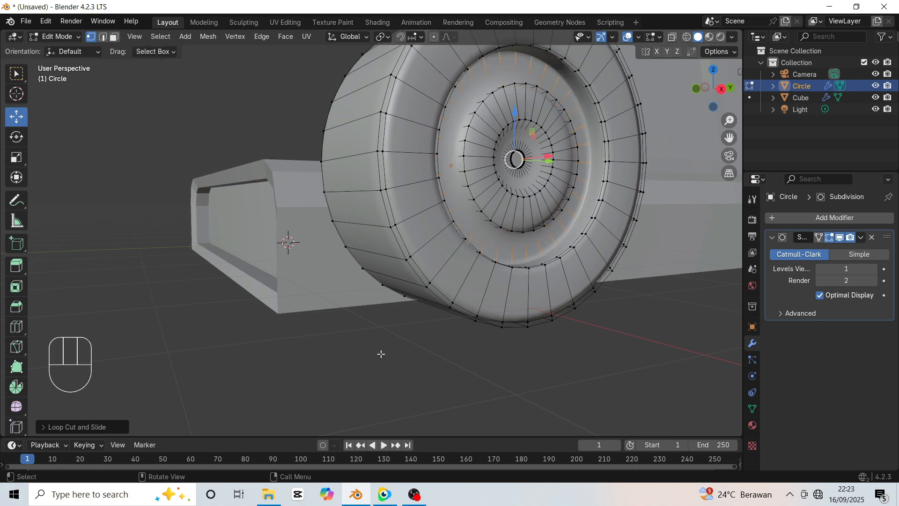
{"action": "key", "text": "ctrl+r"}
{"action": "left_click", "coordinate": [493, 200]}
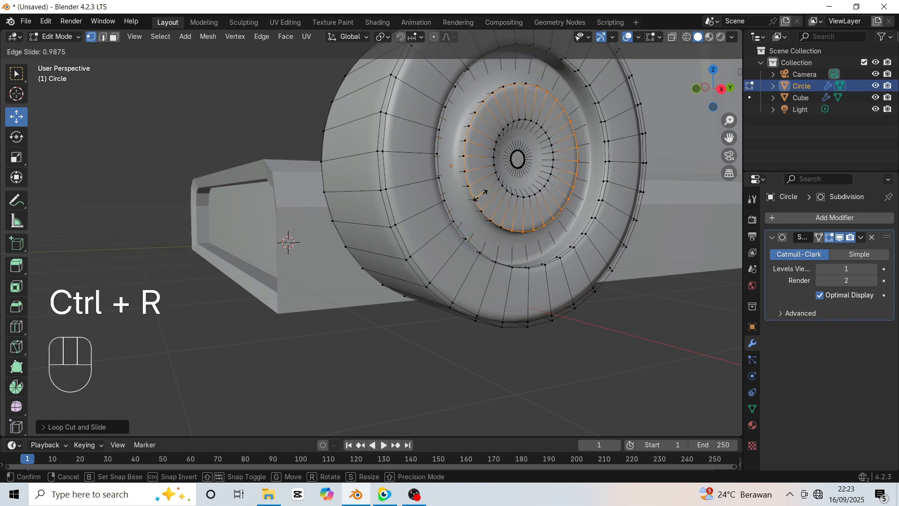
{"action": "left_click", "coordinate": [479, 197]}
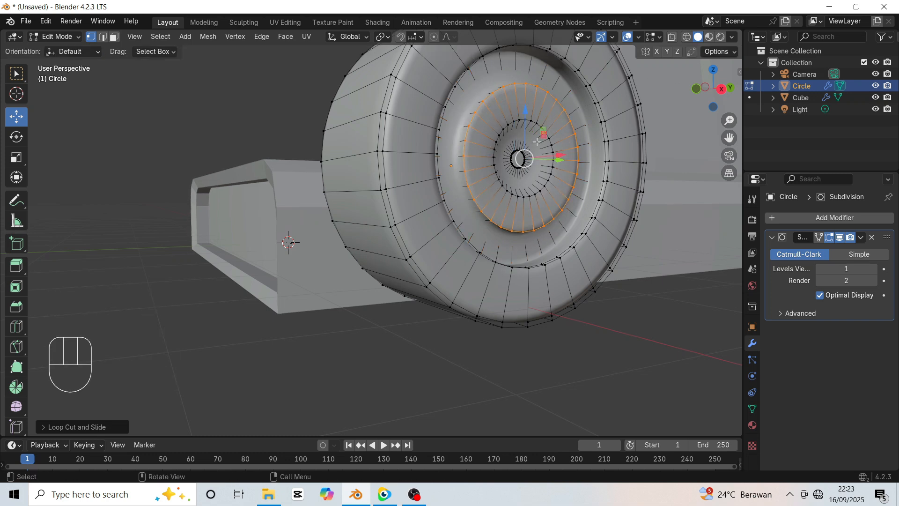
{"action": "key", "text": "Tab"}
{"action": "scroll", "coordinate": [521, 203], "scroll_direction": "down", "scroll_amount": 5}
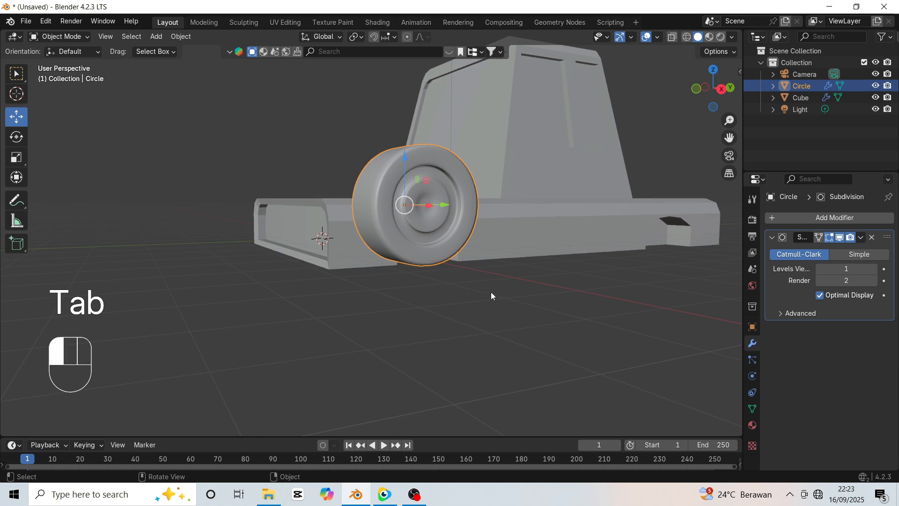
{"action": "left_click", "coordinate": [497, 306]}
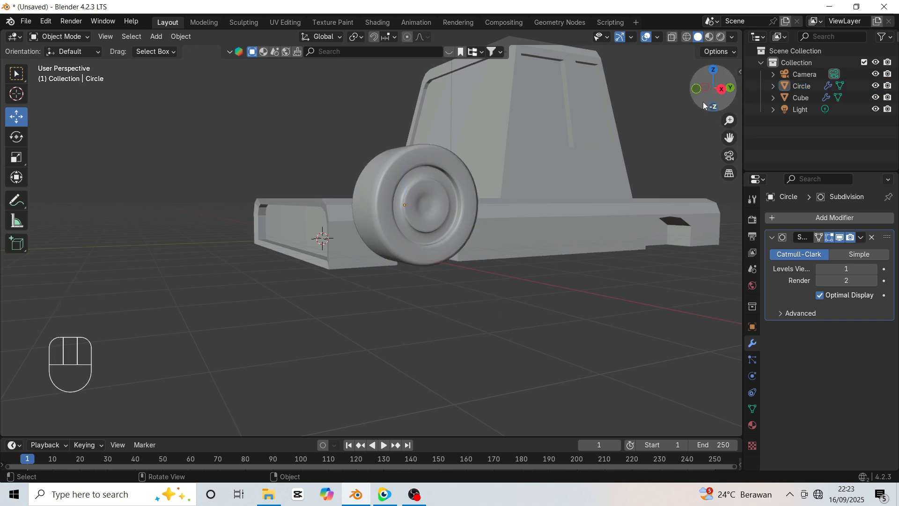
- Scale the wheel down uniformly and move it along Y and Z towards the vehicle's front wheel arch
{"action": "left_click_drag", "start_coordinate": [713, 88], "coordinate": [564, 228]}
{"action": "left_click", "coordinate": [519, 236]}
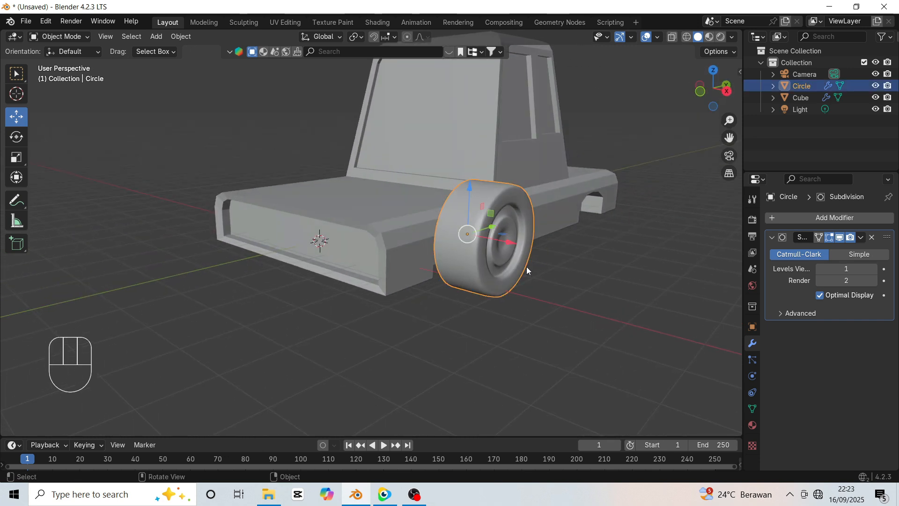
{"action": "key", "text": "KP_3"}
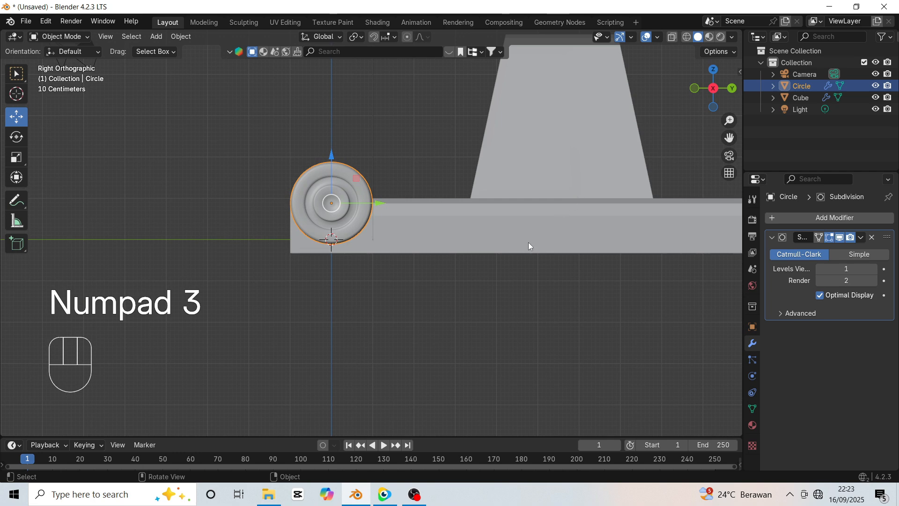
{"action": "left_click_drag", "start_coordinate": [701, 99], "coordinate": [577, 291]}
{"action": "key", "text": "s"}
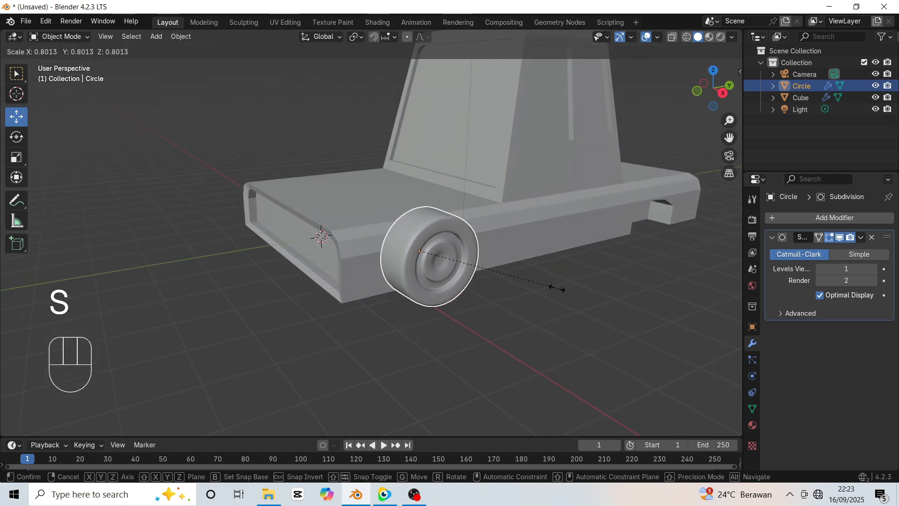
{"action": "left_click", "coordinate": [458, 248]}
{"action": "left_click_drag", "start_coordinate": [468, 247], "coordinate": [484, 248]}
{"action": "left_click_drag", "start_coordinate": [437, 216], "coordinate": [438, 244]}
- Shift the wheel along Y and lower it along Z to centre it in the front side arch
{"action": "key", "text": "KP_3"}
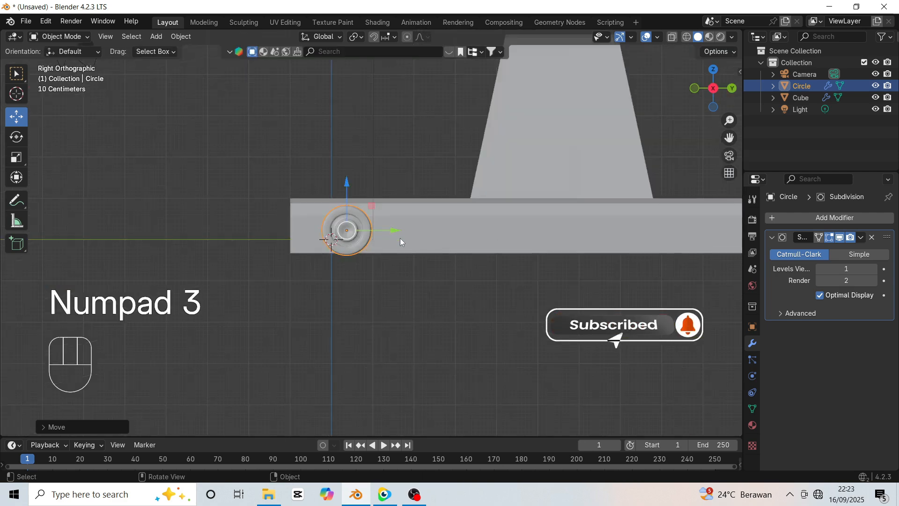
{"action": "scroll", "coordinate": [398, 235], "scroll_direction": "up", "scroll_amount": 4}
{"action": "left_click_drag", "start_coordinate": [702, 95], "coordinate": [714, 64]}
{"action": "scroll", "coordinate": [516, 165], "scroll_direction": "down", "scroll_amount": 2}
{"action": "left_click_drag", "start_coordinate": [431, 133], "coordinate": [468, 136]}
{"action": "left_click_drag", "start_coordinate": [423, 110], "coordinate": [453, 197]}
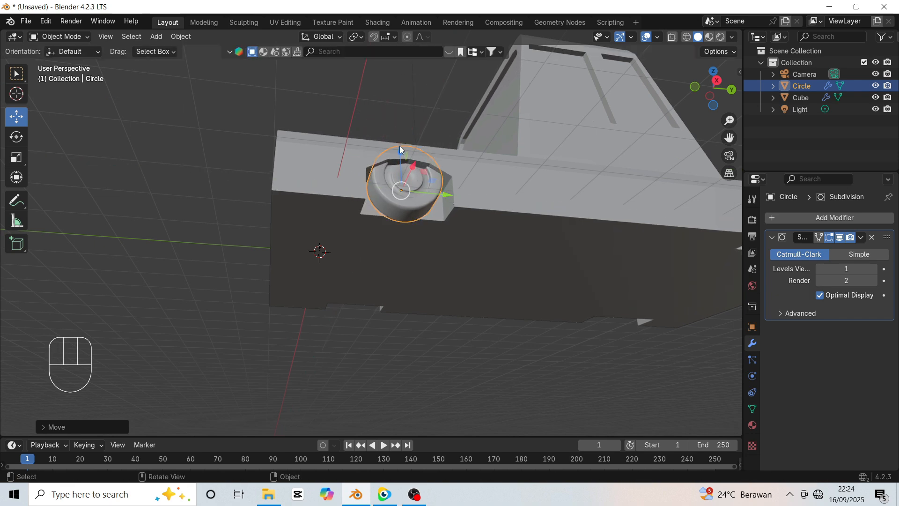
{"action": "left_click_drag", "start_coordinate": [400, 145], "coordinate": [401, 162]}
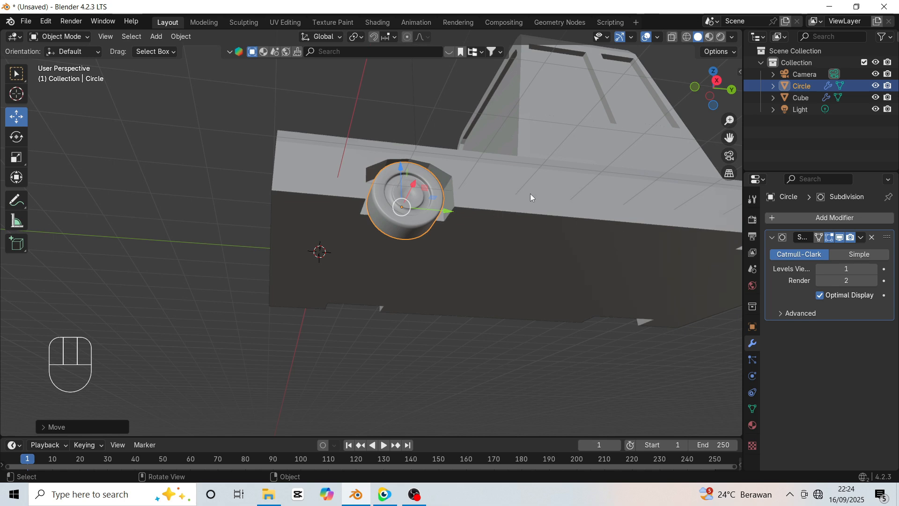
- Enlarge the front wheel slightly to fill its arch and lower it a little along Z
{"action": "key", "text": "s"}
{"action": "left_click", "coordinate": [544, 200]}
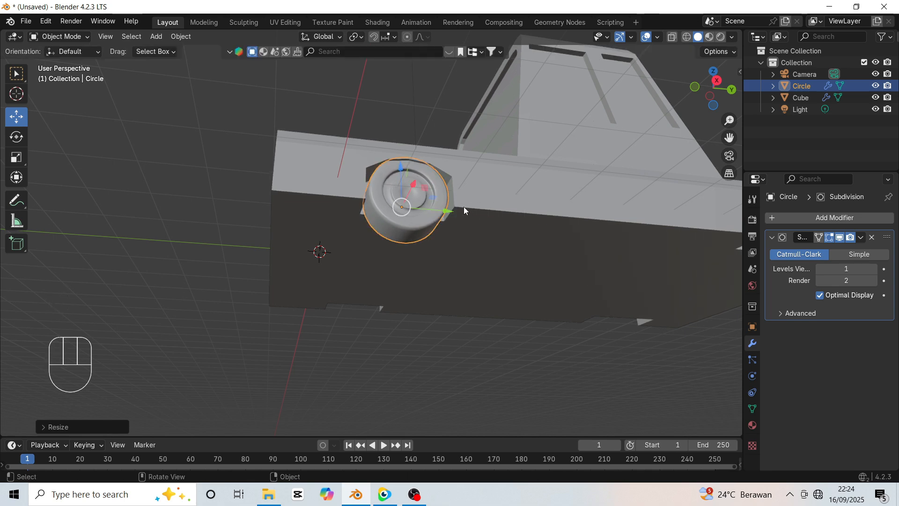
{"action": "left_click_drag", "start_coordinate": [401, 171], "coordinate": [401, 197]}
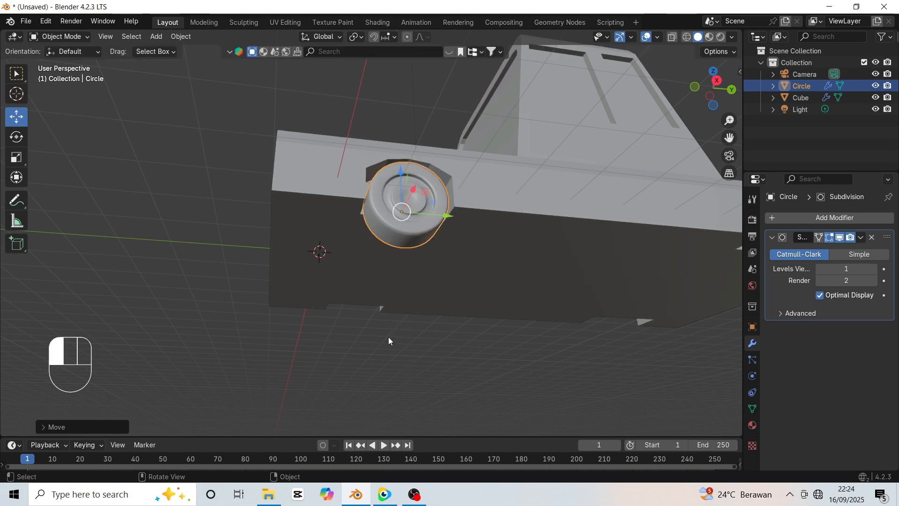
- Move the front wheel slightly outward along X so it protrudes from the vehicle's side
{"action": "left_click", "coordinate": [431, 333]}
{"action": "left_click_drag", "start_coordinate": [709, 95], "coordinate": [772, 124]}
{"action": "left_click", "coordinate": [477, 281]}
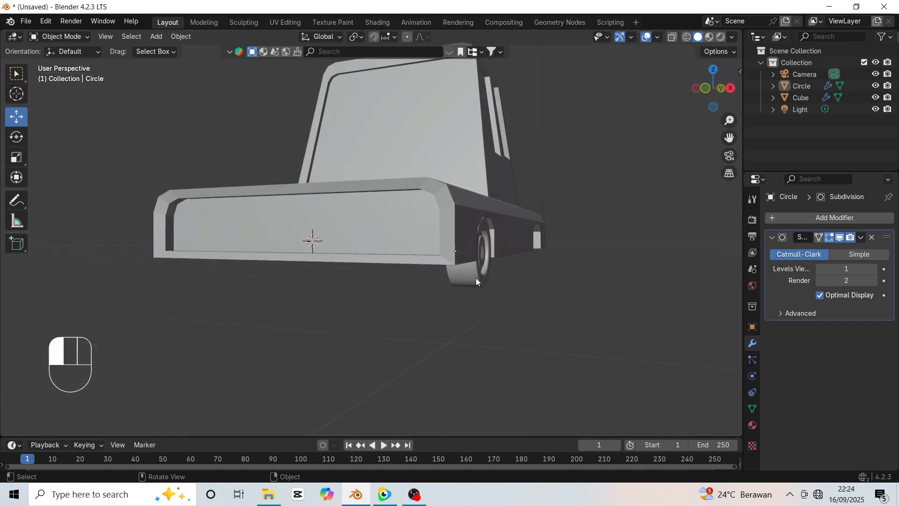
{"action": "left_click_drag", "start_coordinate": [501, 254], "coordinate": [510, 261]}
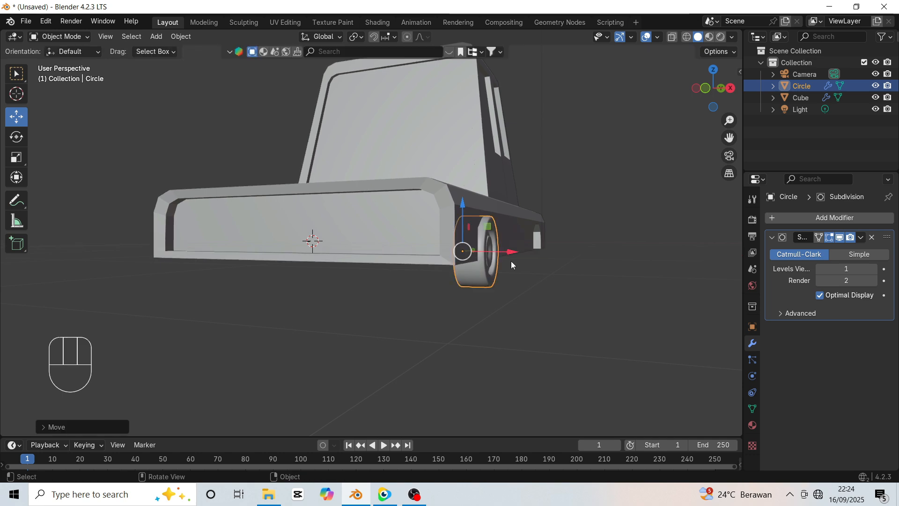
{"action": "left_click", "coordinate": [689, 145]}
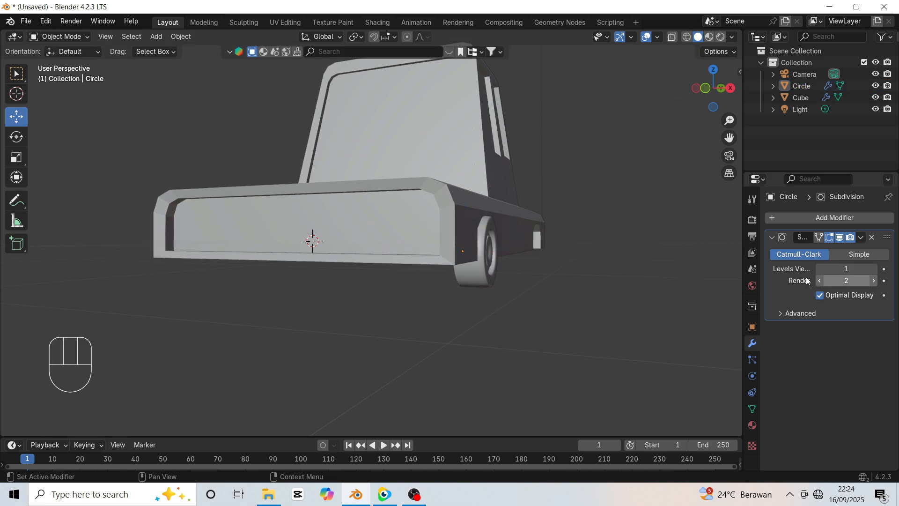
- Open the front wheel's mesh in Edit Mode
{"action": "left_click_drag", "start_coordinate": [713, 93], "coordinate": [661, 148]}
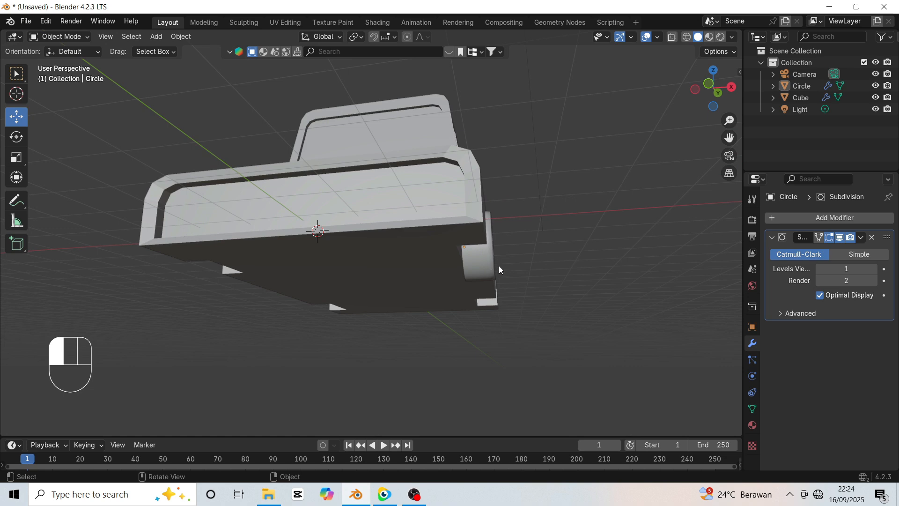
{"action": "left_click", "coordinate": [473, 275]}
{"action": "key", "text": "Tab"}
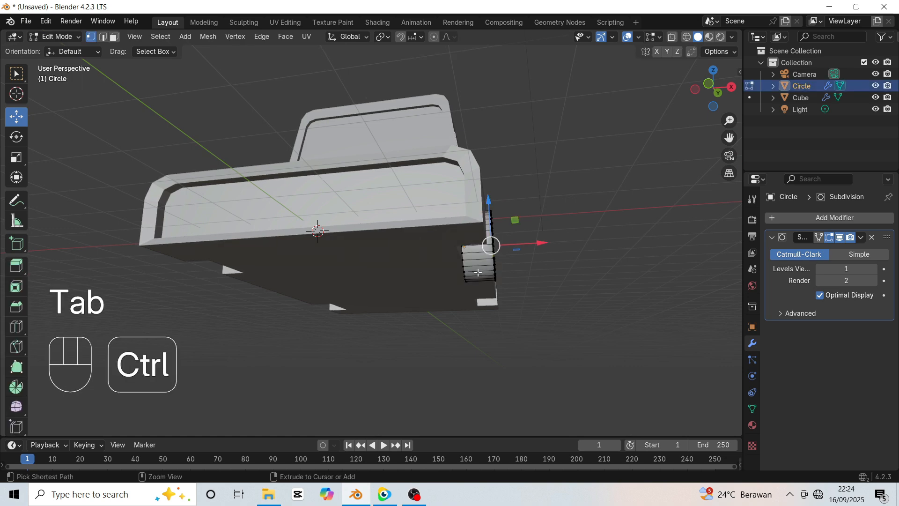
{"action": "key", "text": "ctrl+r"}
{"action": "left_click", "coordinate": [468, 278]}
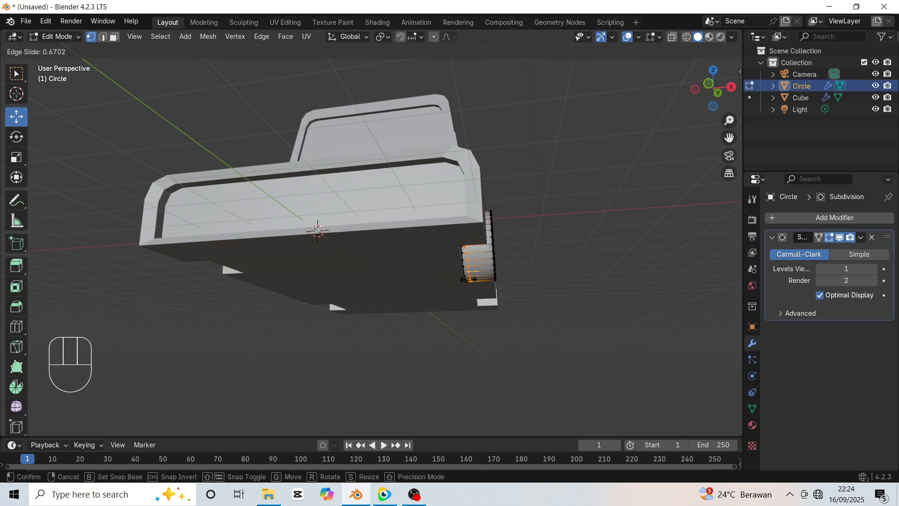
{"action": "right_click", "coordinate": [468, 279]}
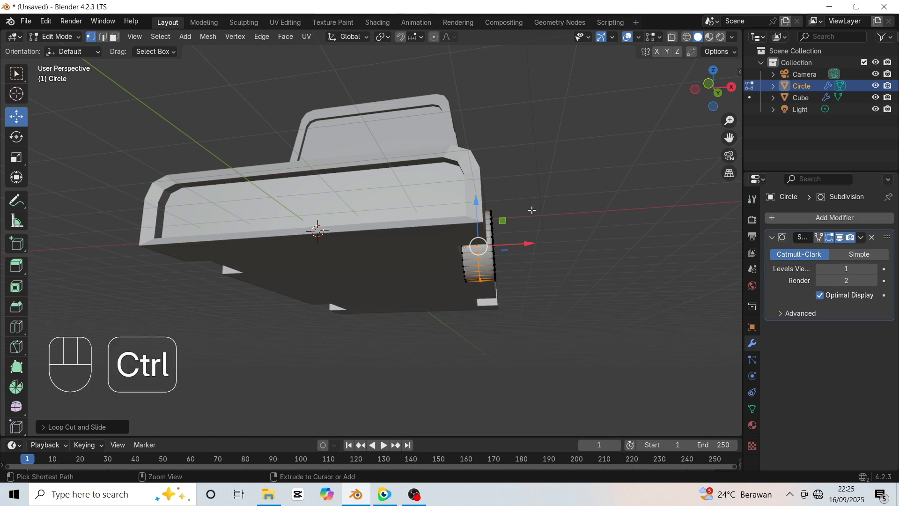
{"action": "key", "text": "ctrl+z"}
- Duplicate the whole front wheel mesh in Edit Mode and move the copy along Y into the rear arch
{"action": "left_click", "coordinate": [604, 187]}
{"action": "key", "text": "KP_3"}
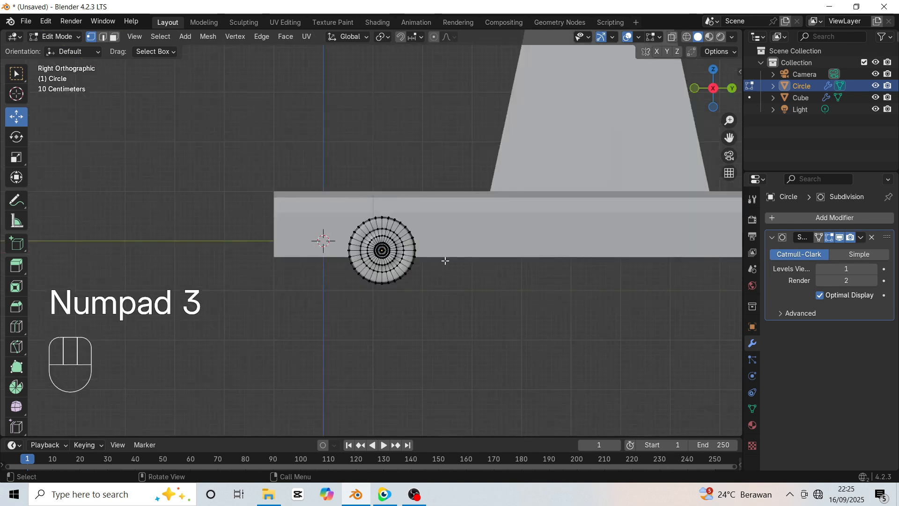
{"action": "scroll", "coordinate": [398, 234], "scroll_direction": "down", "scroll_amount": 1}
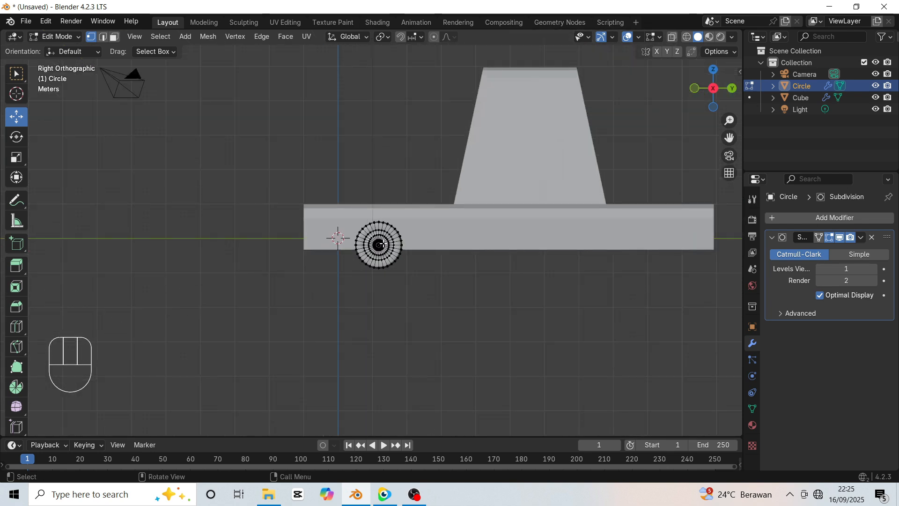
{"action": "key", "text": "l"}
{"action": "key", "text": "shift+d"}
{"action": "right_click", "coordinate": [422, 245]}
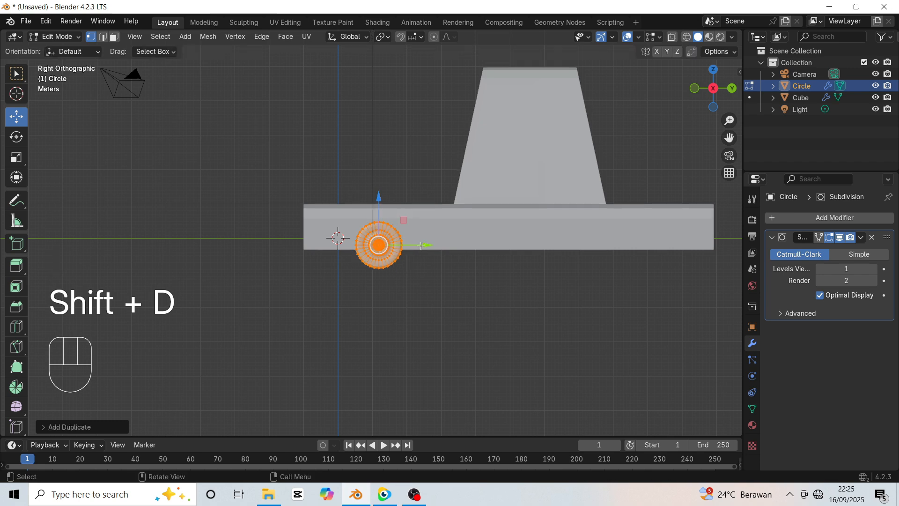
{"action": "left_click_drag", "start_coordinate": [432, 245], "coordinate": [685, 244]}
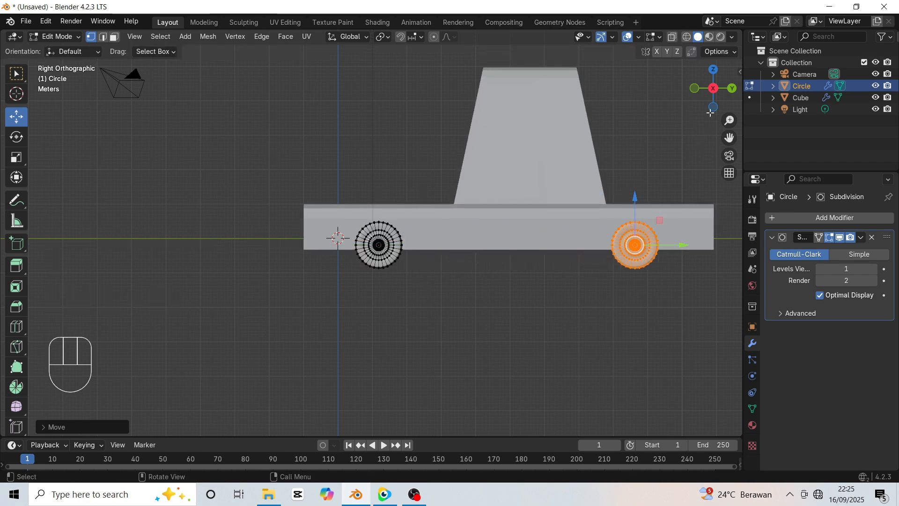
{"action": "left_click_drag", "start_coordinate": [710, 113], "coordinate": [617, 224]}
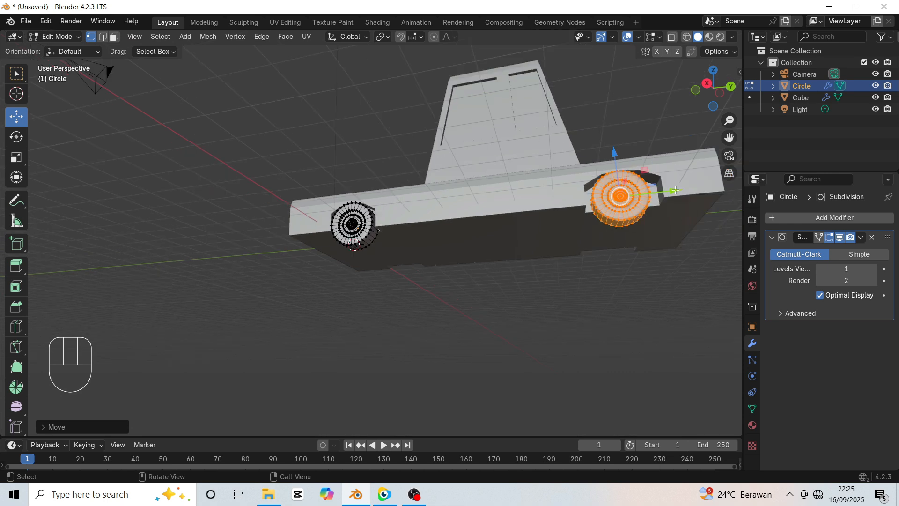
{"action": "left_click_drag", "start_coordinate": [679, 190], "coordinate": [681, 190]}
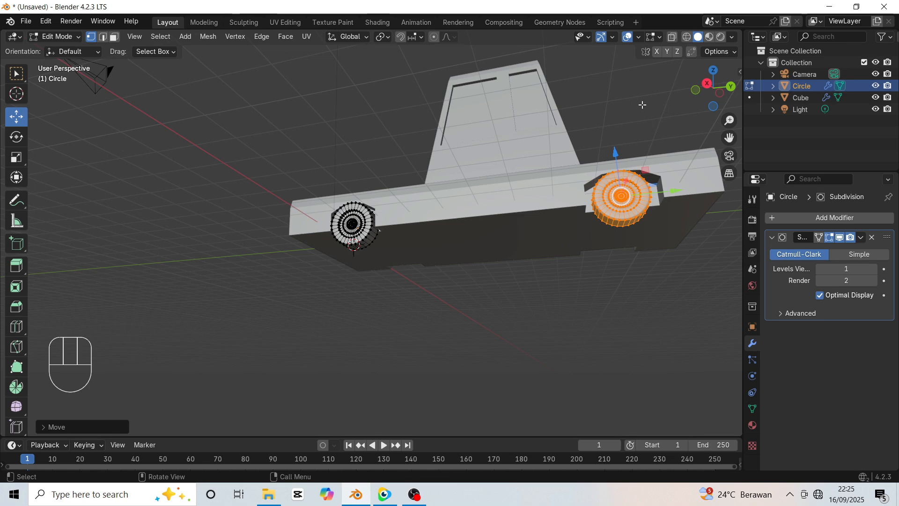
- Select both wheel meshes, duplicate them, and move the copies along X past the opposite side of the vehicle
{"action": "left_click_drag", "start_coordinate": [705, 81], "coordinate": [637, 134]}
{"action": "key", "text": "KP_1"}
{"action": "left_click_drag", "start_coordinate": [712, 87], "coordinate": [691, 107]}
{"action": "key", "text": "l"}
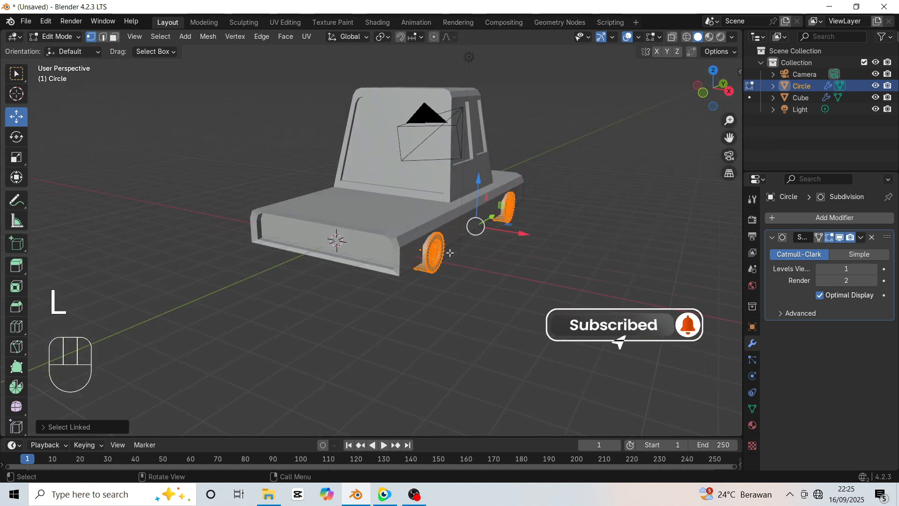
{"action": "key", "text": "shift+d"}
{"action": "left_click", "coordinate": [460, 226]}
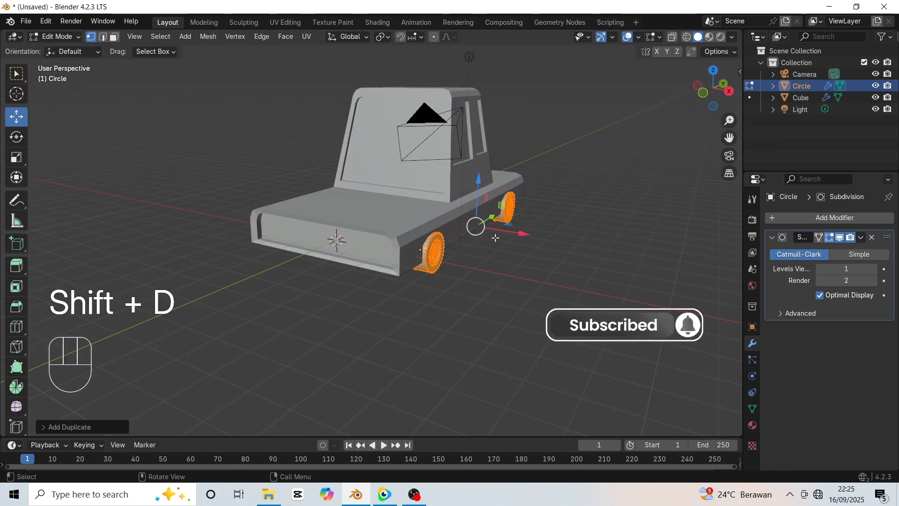
{"action": "left_click_drag", "start_coordinate": [523, 234], "coordinate": [345, 208]}
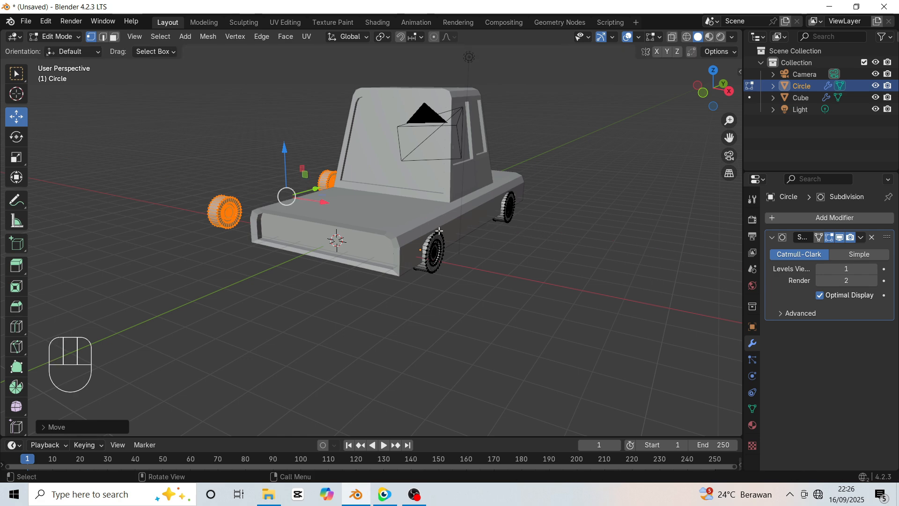
- Mirror the duplicated wheel pair along X so the hubs face outward
{"action": "key", "text": "KP_1"}
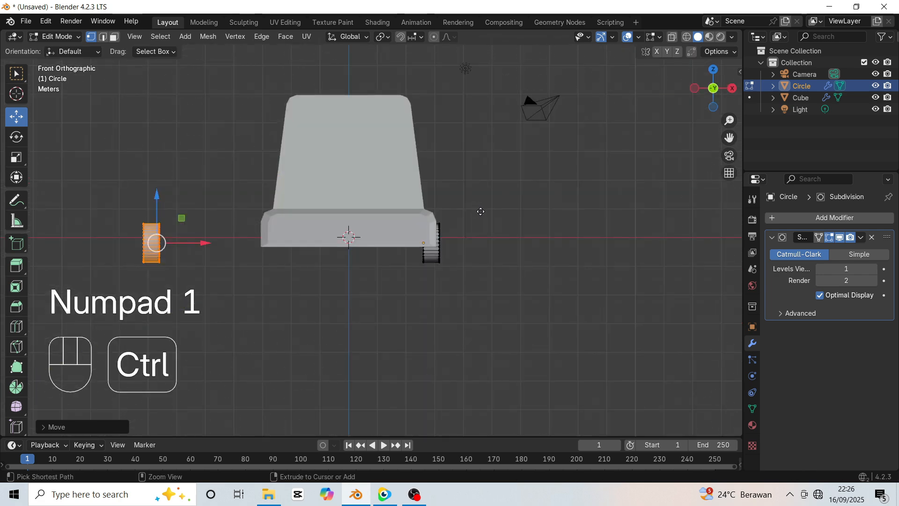
{"action": "key", "text": "ctrl+m"}
{"action": "key", "text": "x"}
{"action": "key", "text": "Return"}
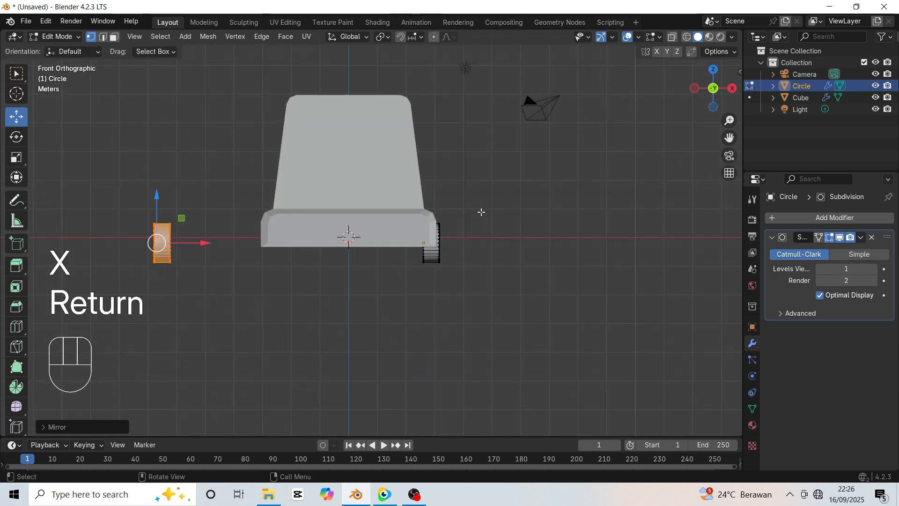
- Move the mirrored wheel pair along X into the opposite side's arches and return to Object Mode
{"action": "left_click", "coordinate": [228, 246]}
{"action": "left_click_drag", "start_coordinate": [283, 250], "coordinate": [307, 253]}
{"action": "scroll", "coordinate": [262, 232], "scroll_direction": "up", "scroll_amount": 3}
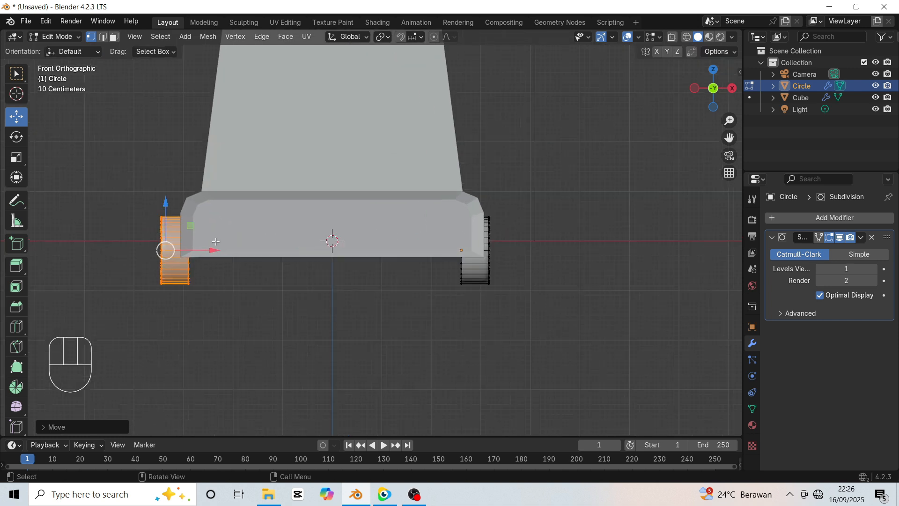
{"action": "left_click_drag", "start_coordinate": [216, 251], "coordinate": [241, 283]}
{"action": "left_click", "coordinate": [272, 286]}
{"action": "key", "text": "Tab"}
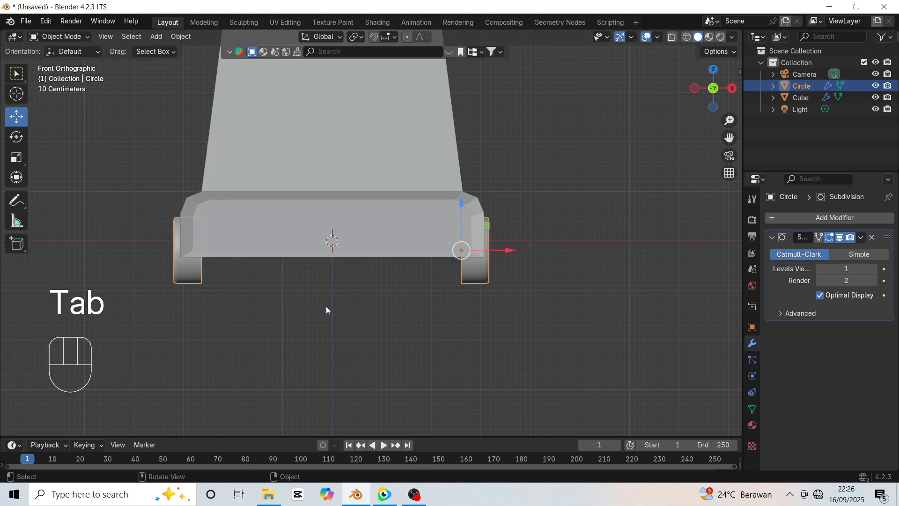